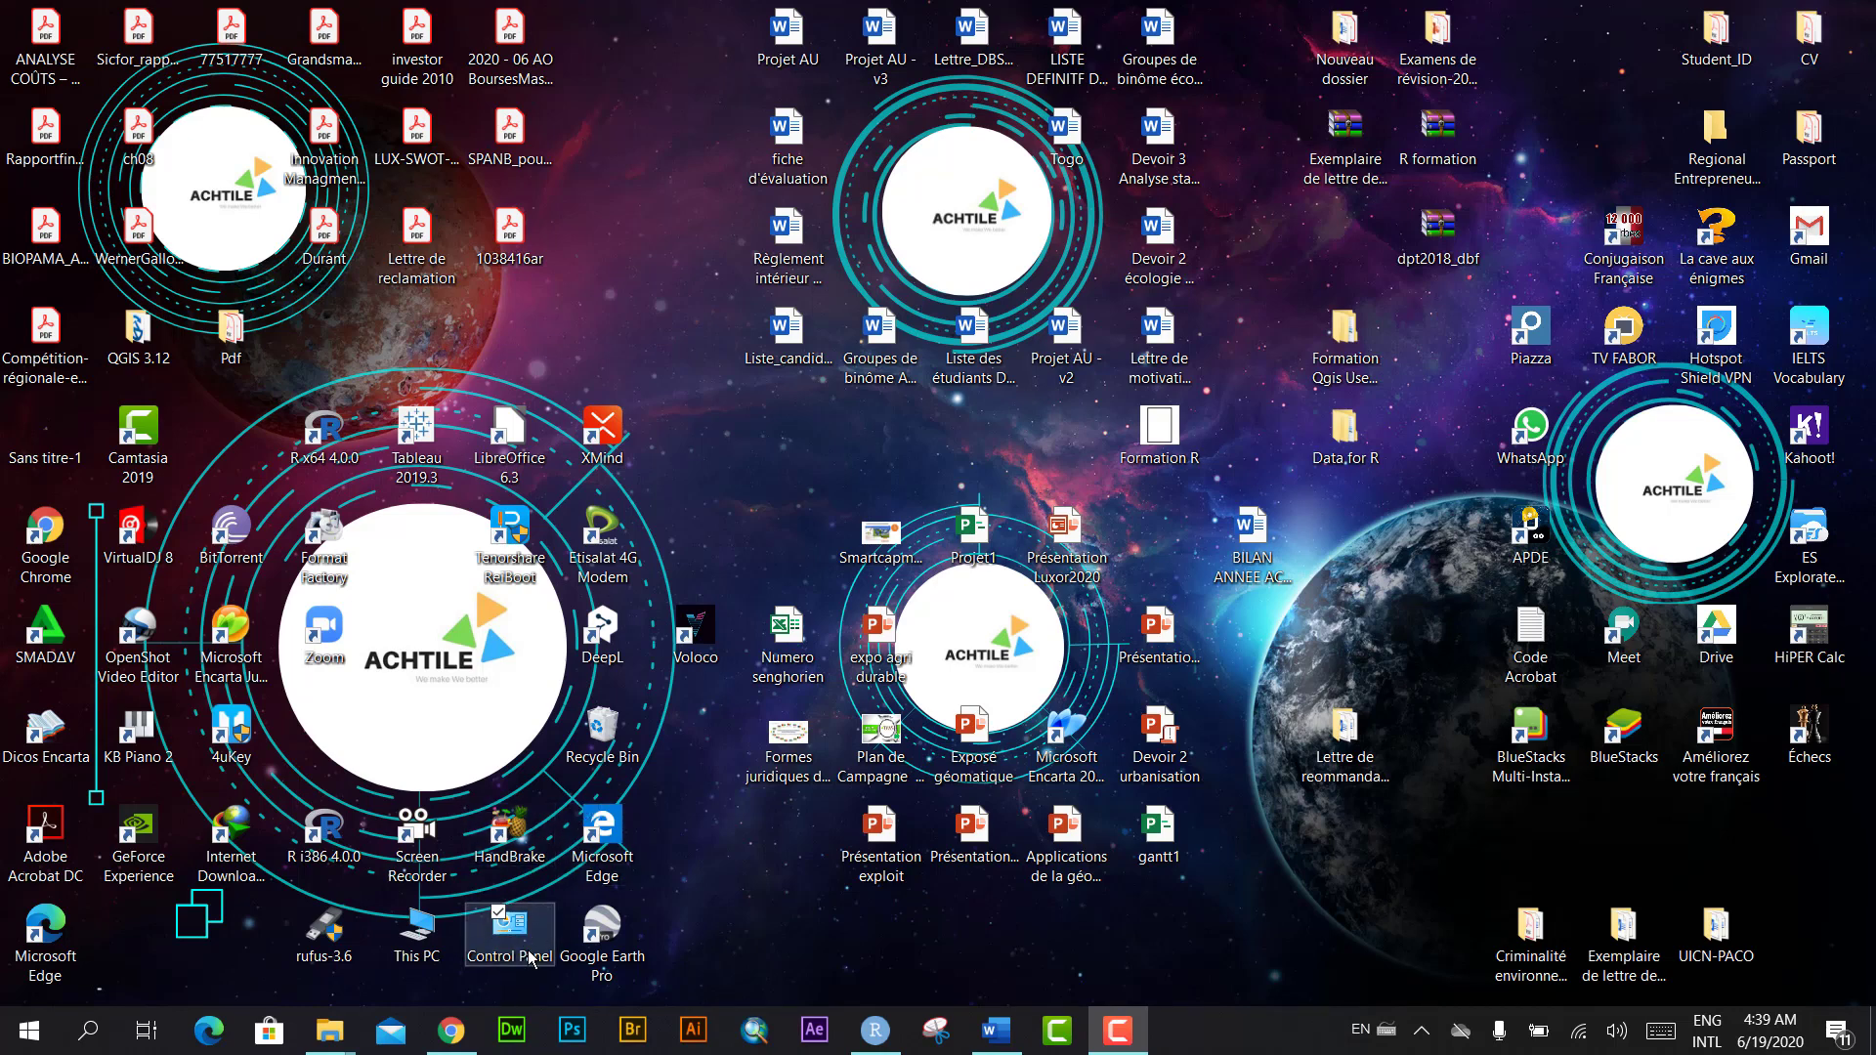
# Step: From Personalize > Themes, confirm the Computer, Recycle Bin and Control Panel desktop icons
pyautogui.rightClick(771, 455)
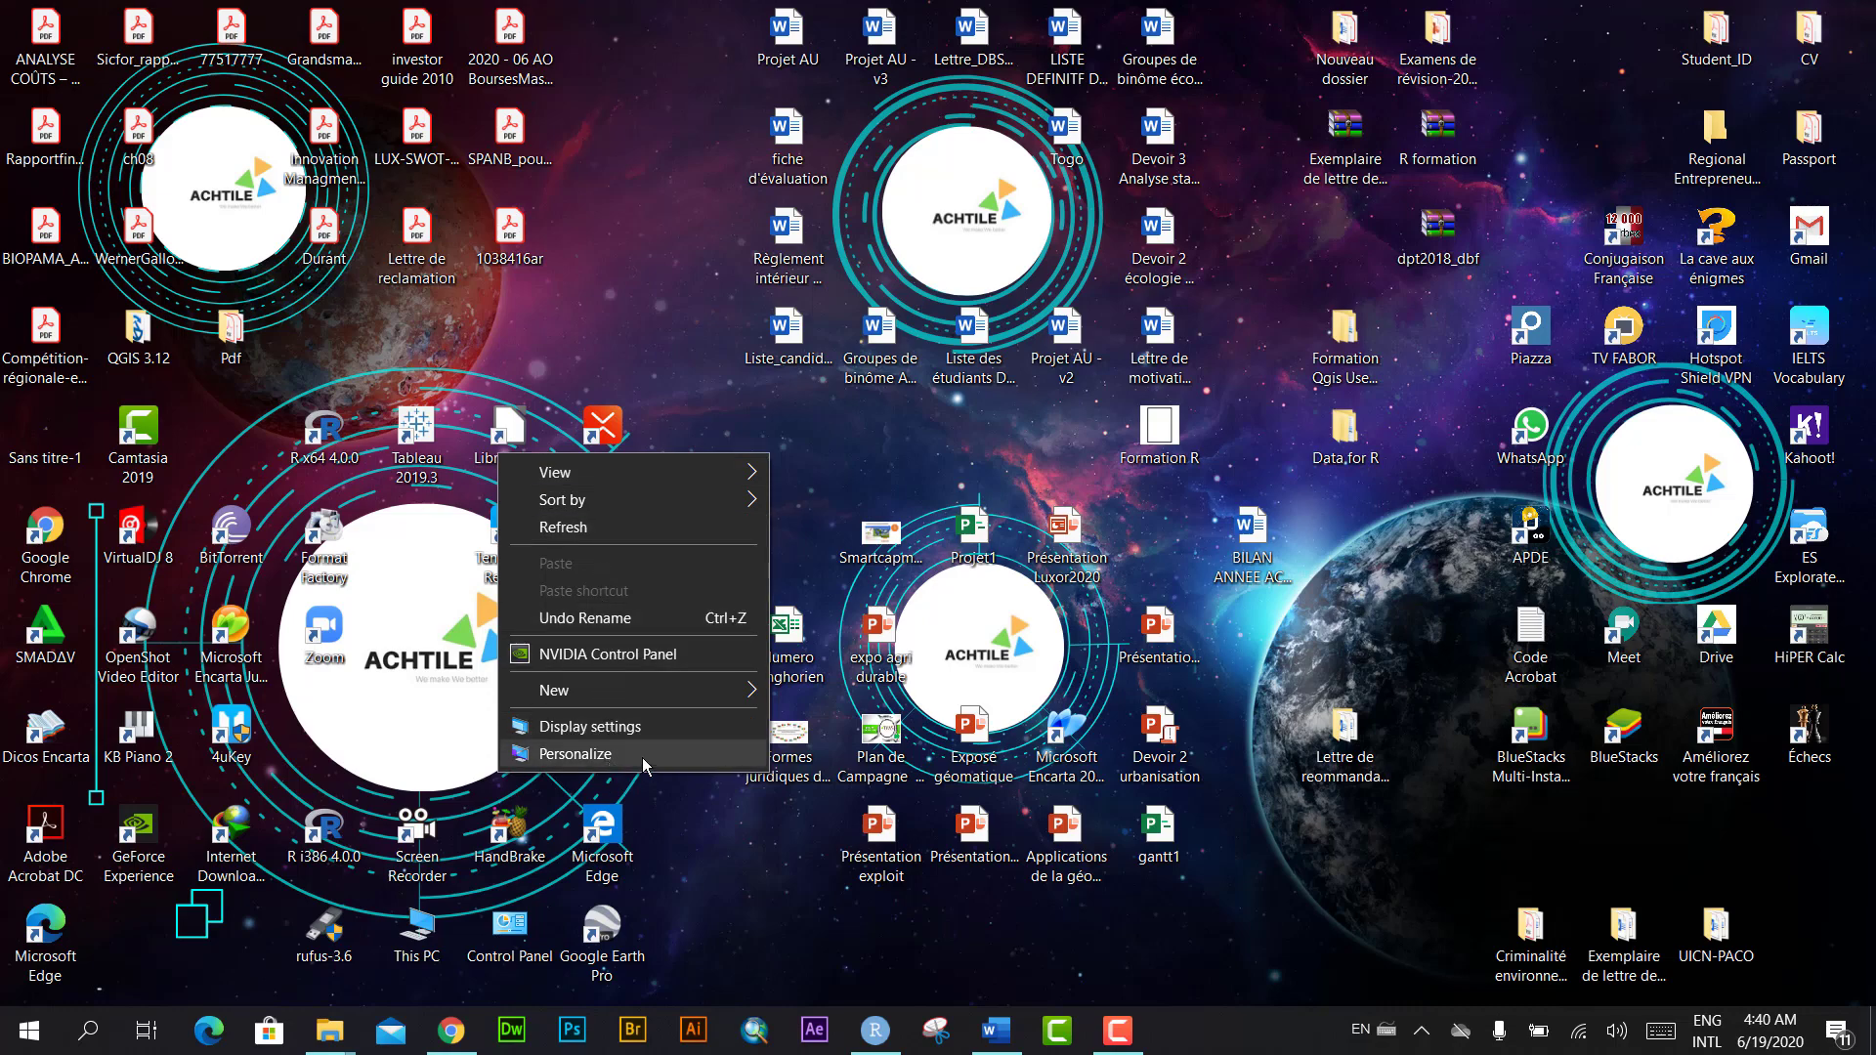
pyautogui.click(618, 753)
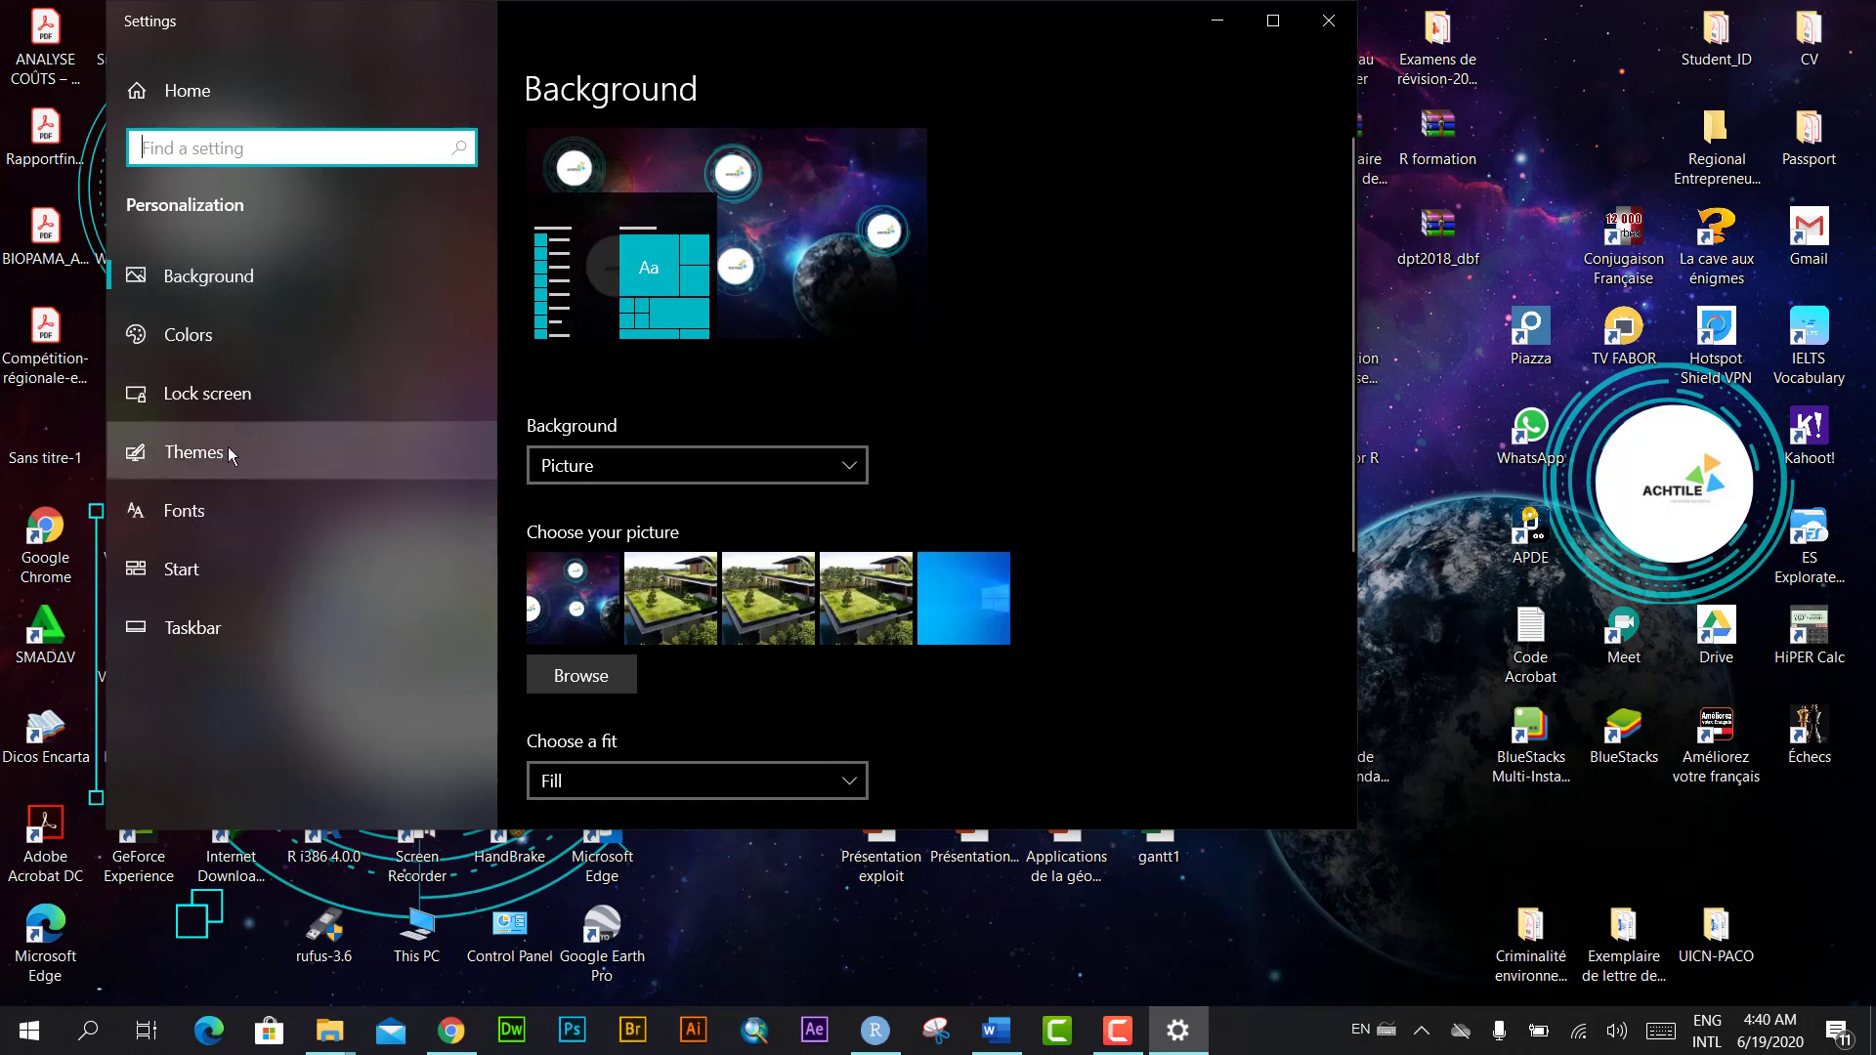
pyautogui.click(198, 454)
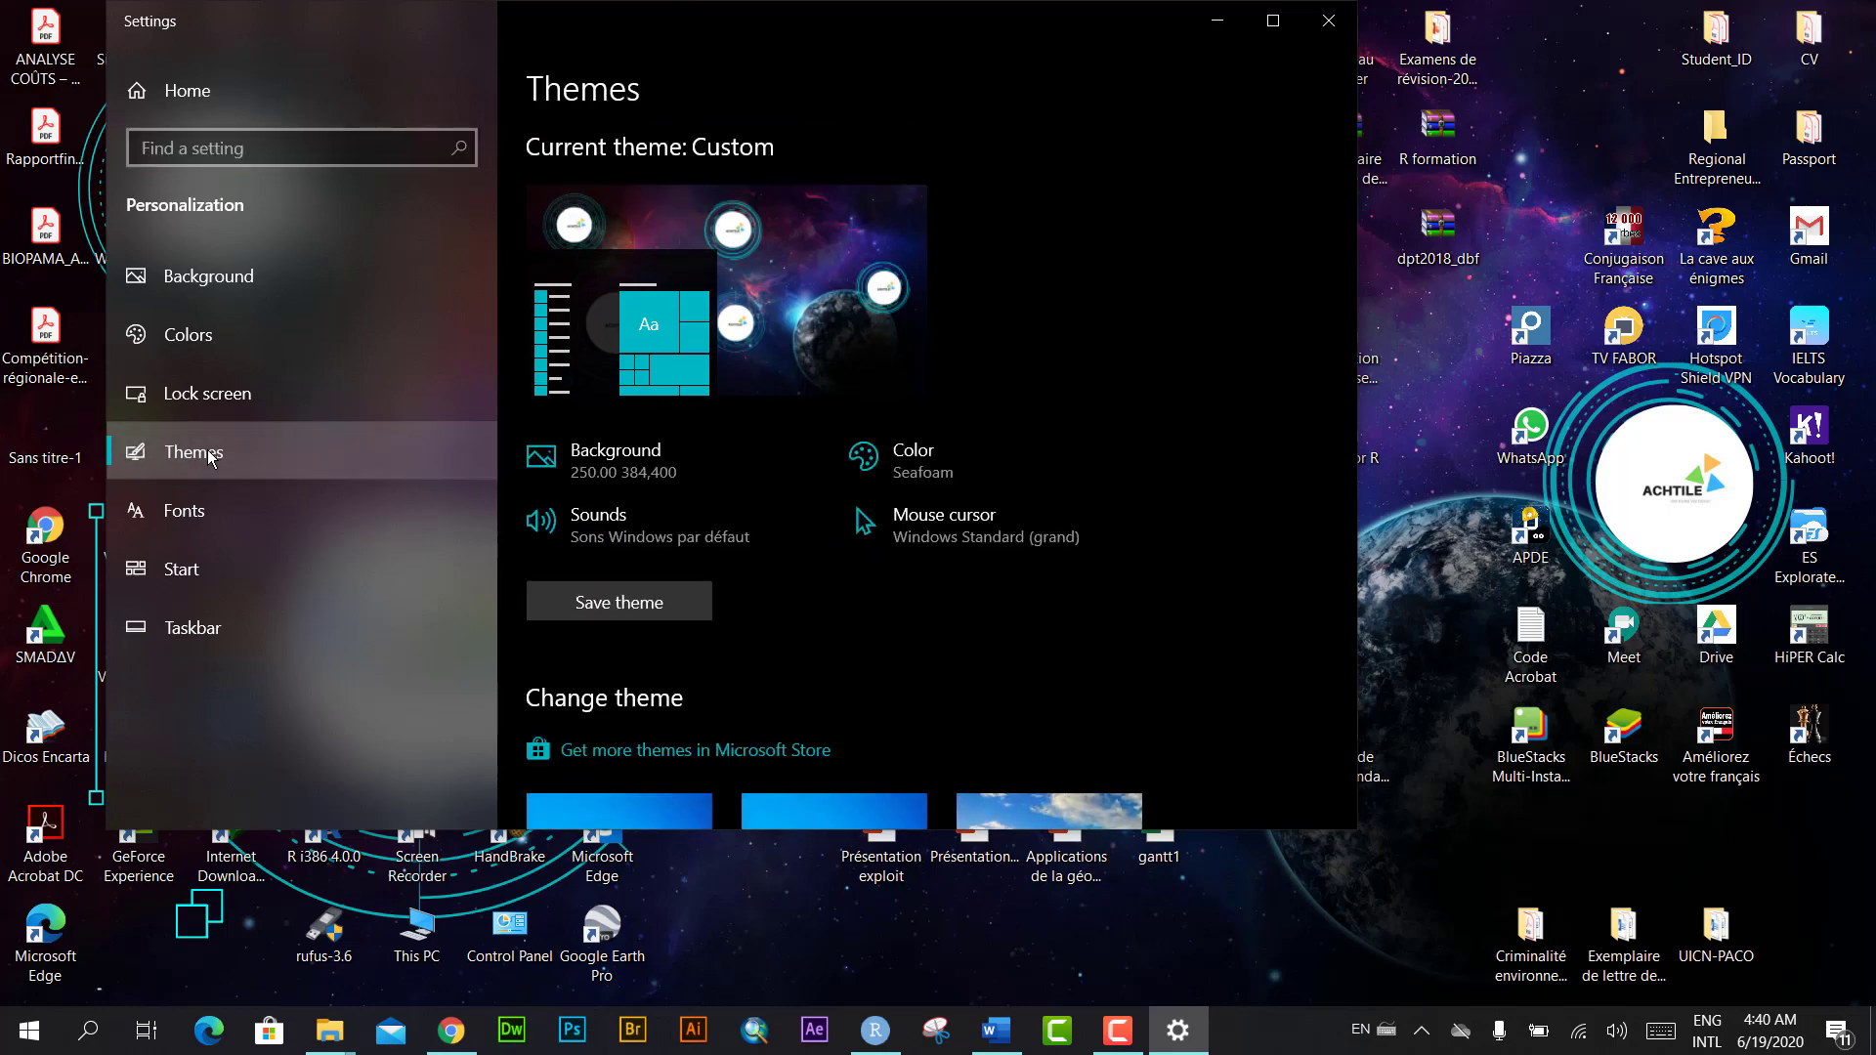
pyautogui.scroll(-3, 1123, 464)
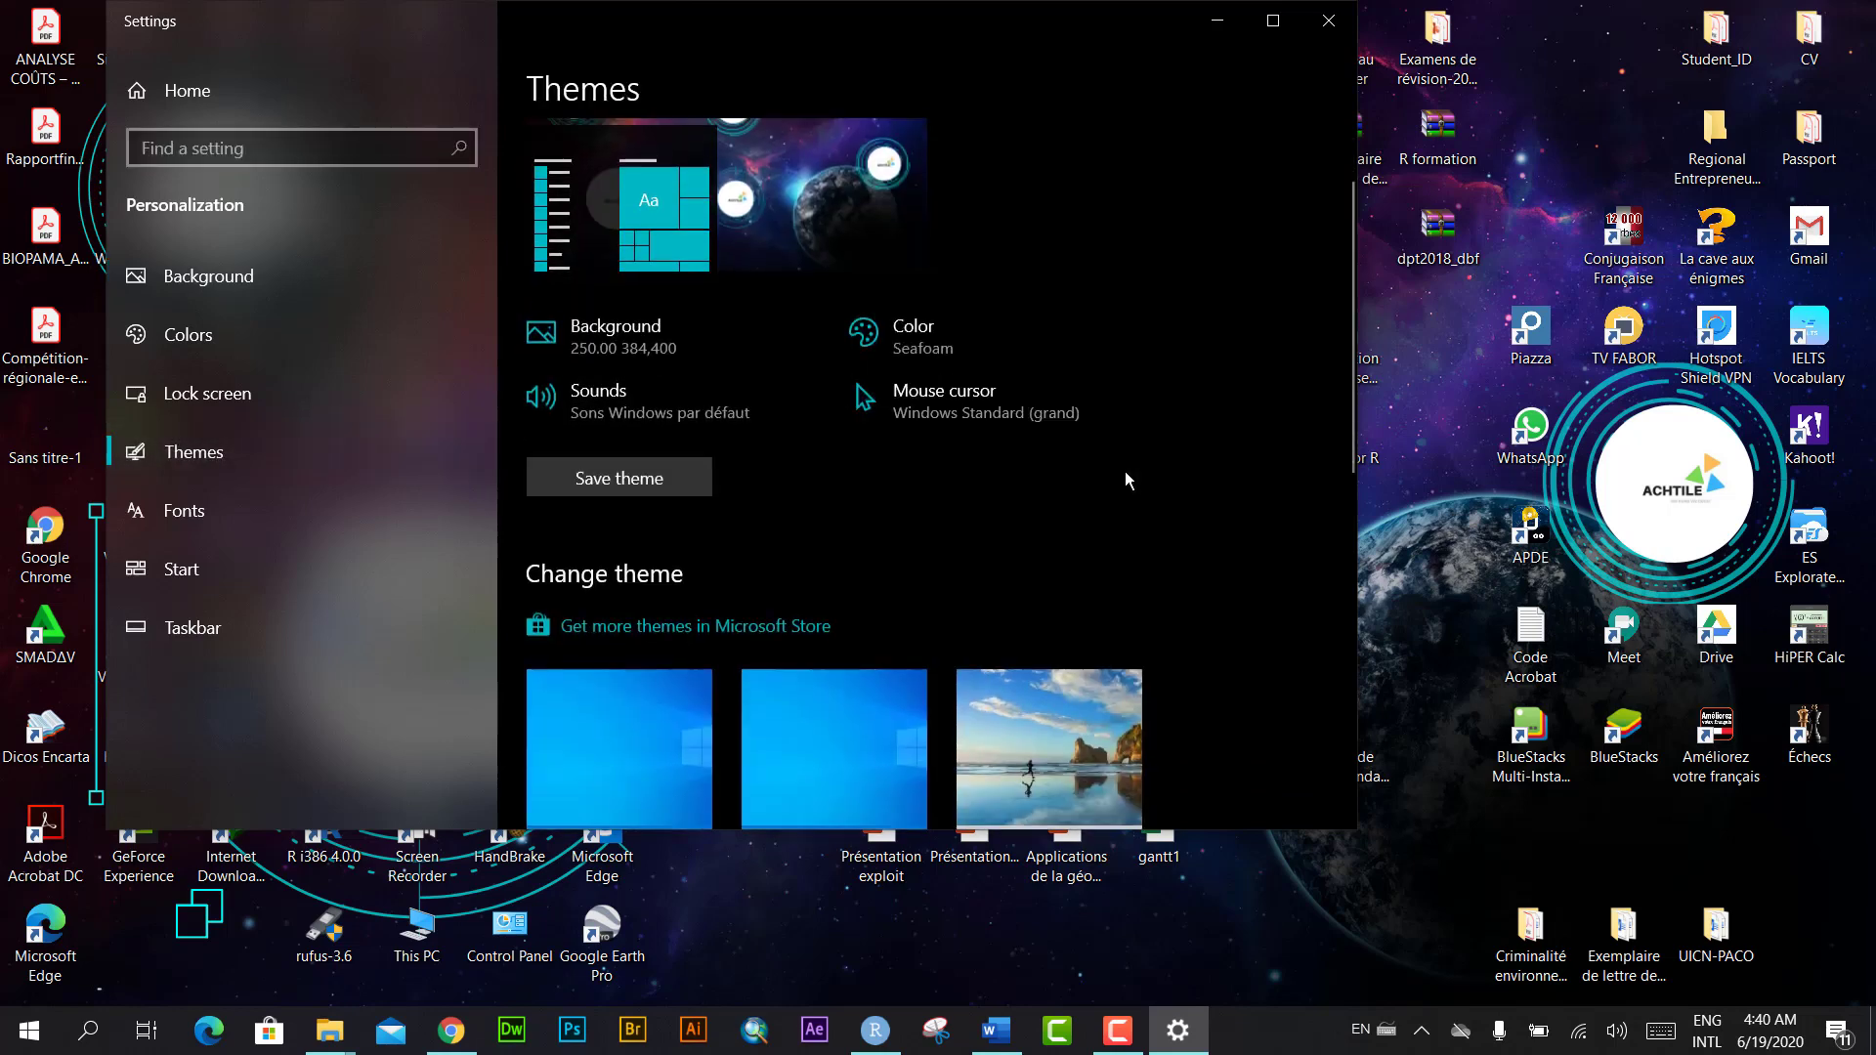
pyautogui.scroll(-10, 1123, 472)
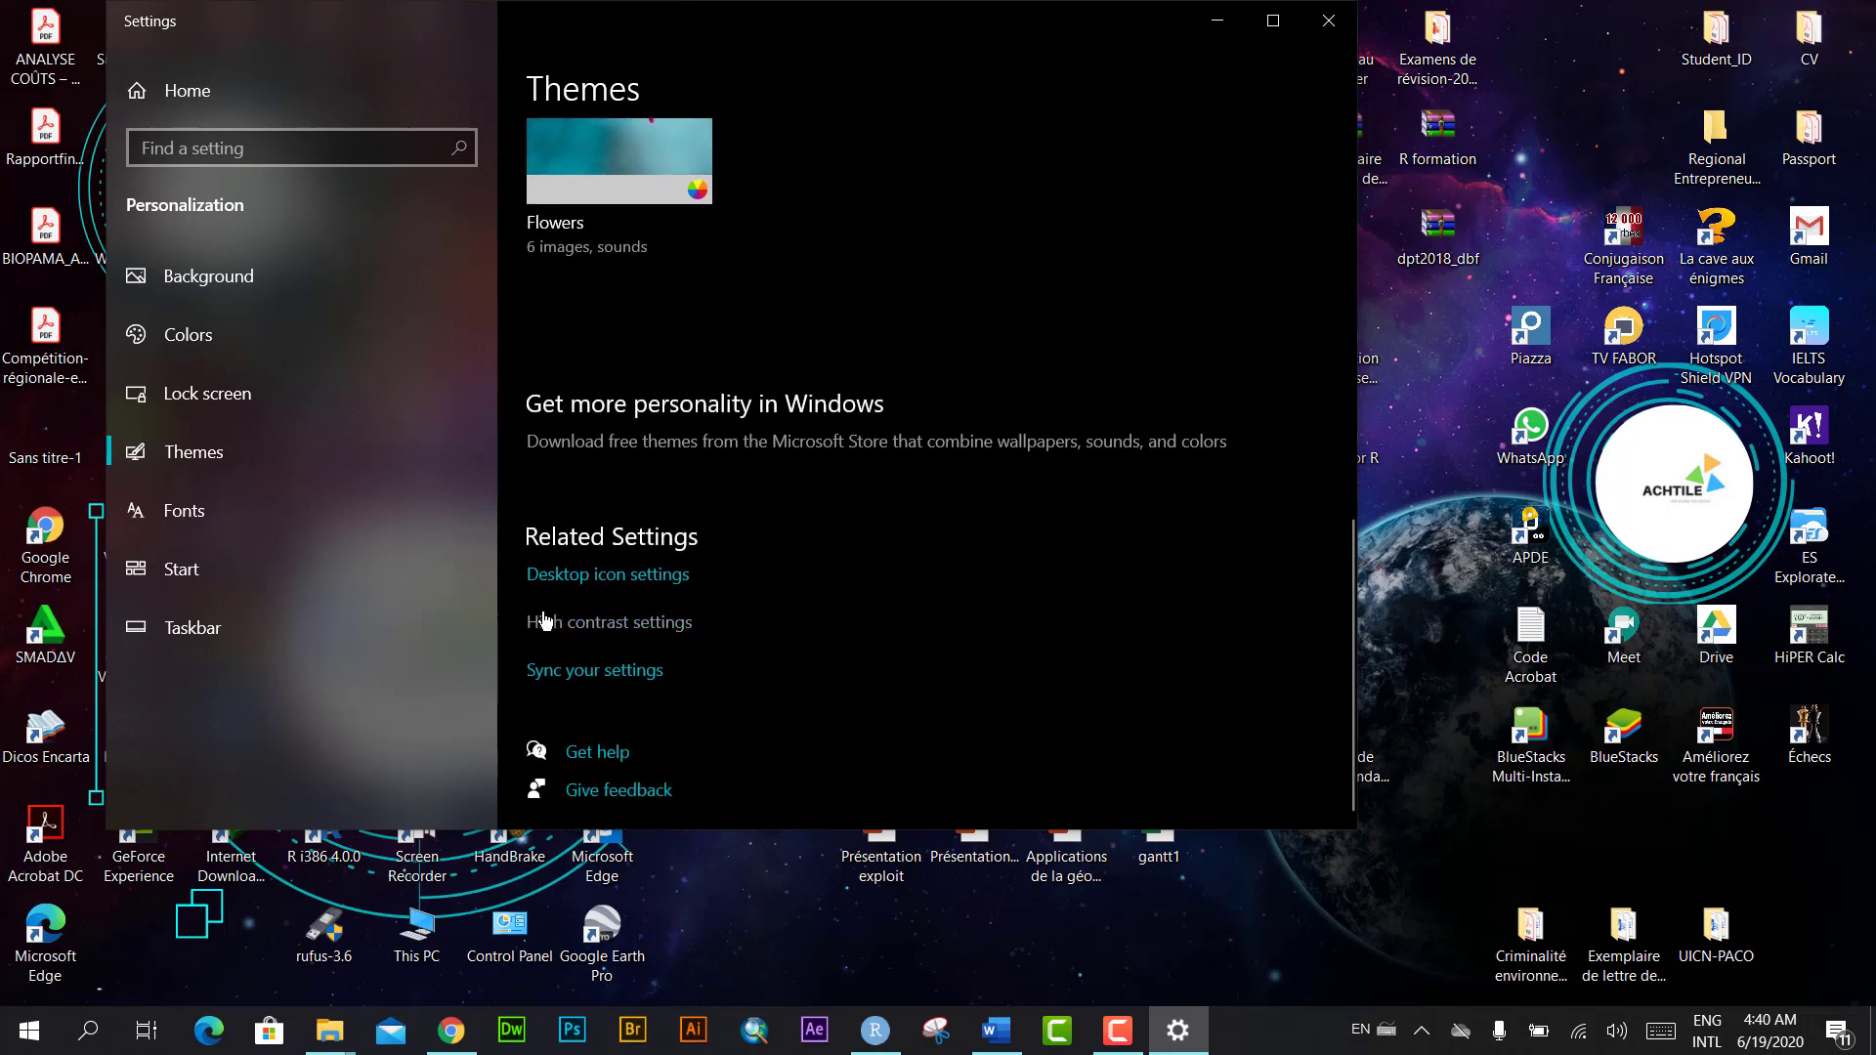
pyautogui.click(617, 577)
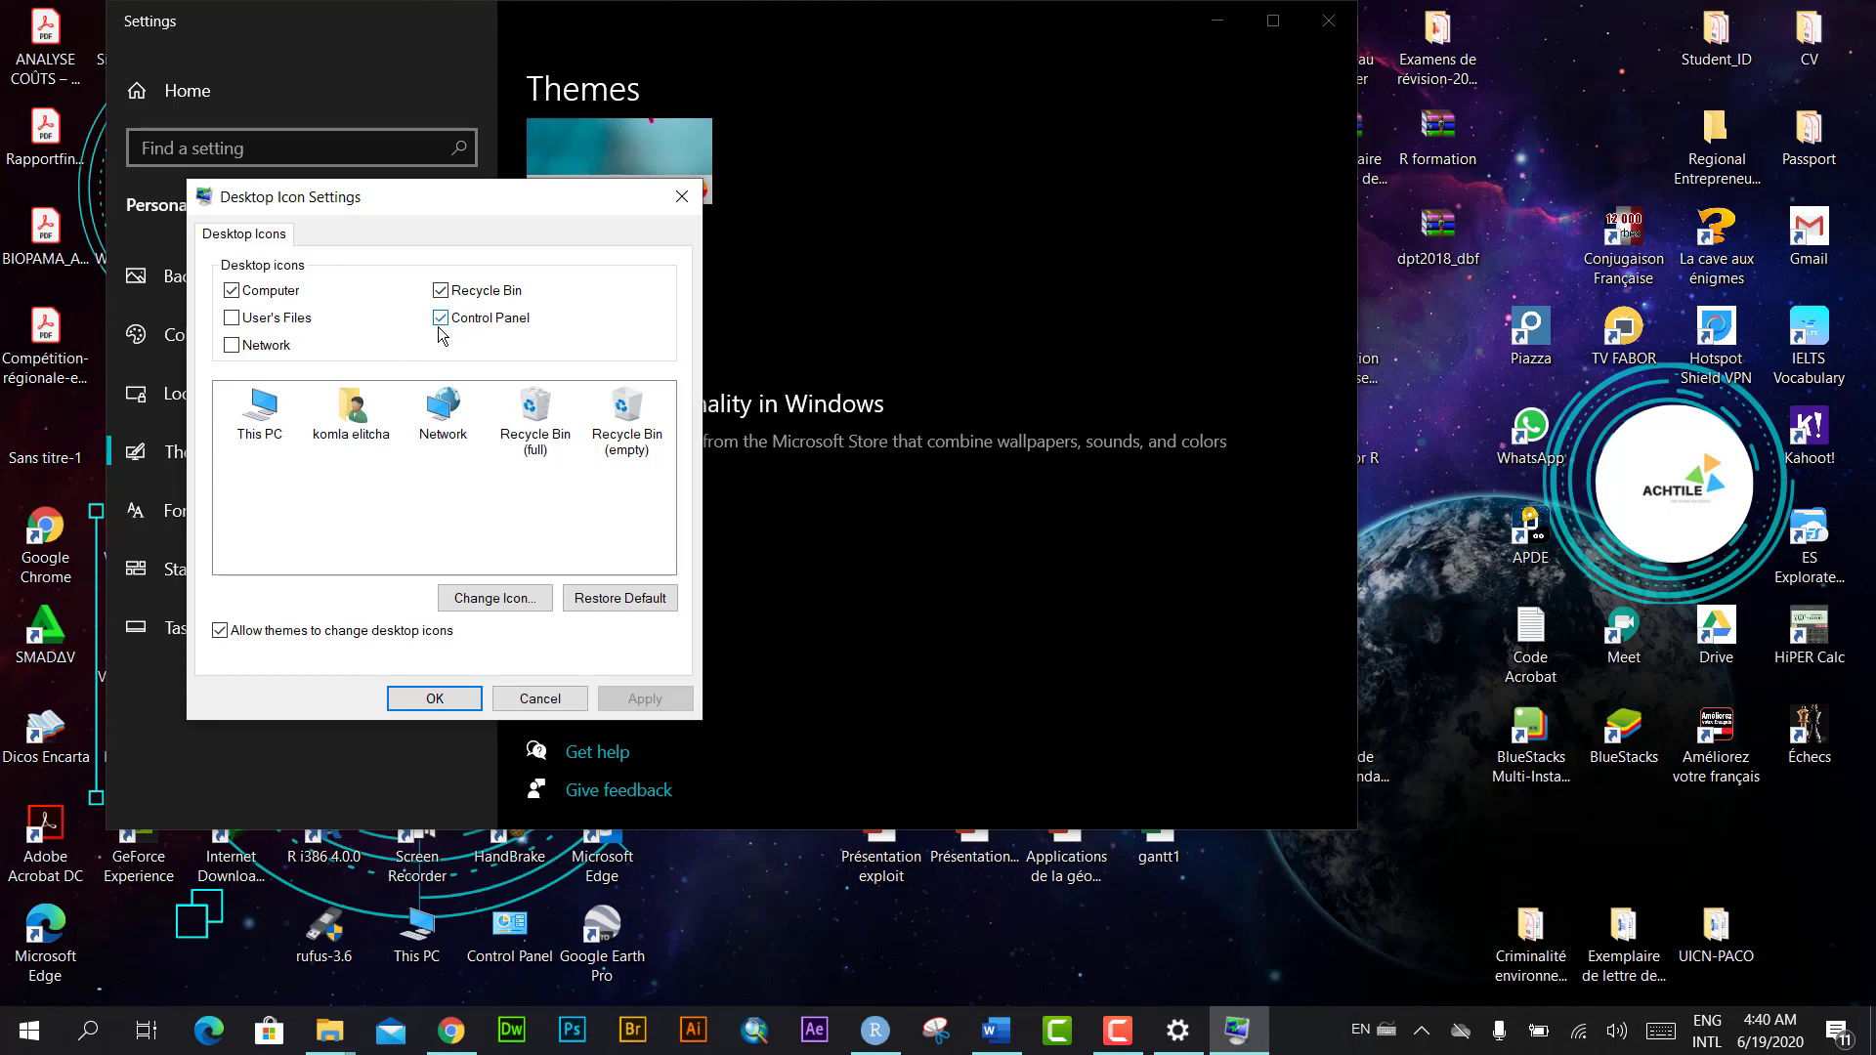
pyautogui.click(436, 699)
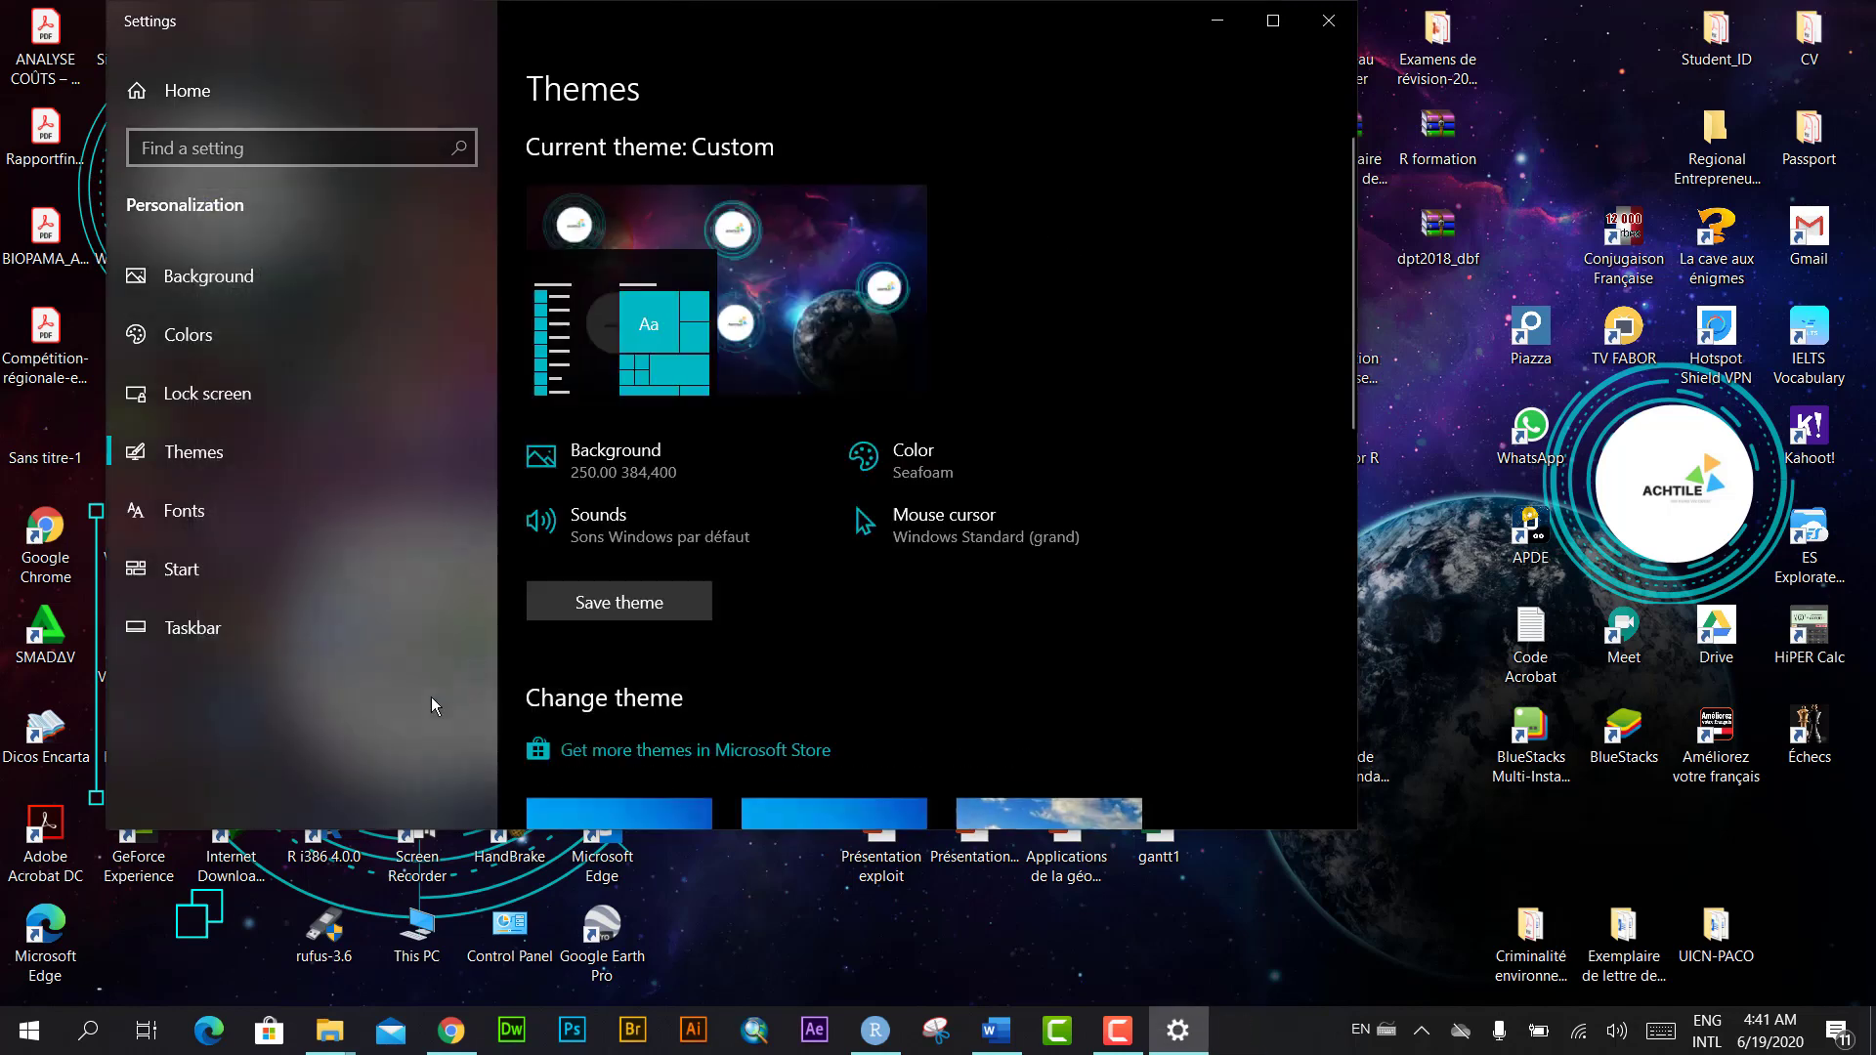
# Step: Close Settings and open Control Panel's list of installed programs
pyautogui.click(1329, 20)
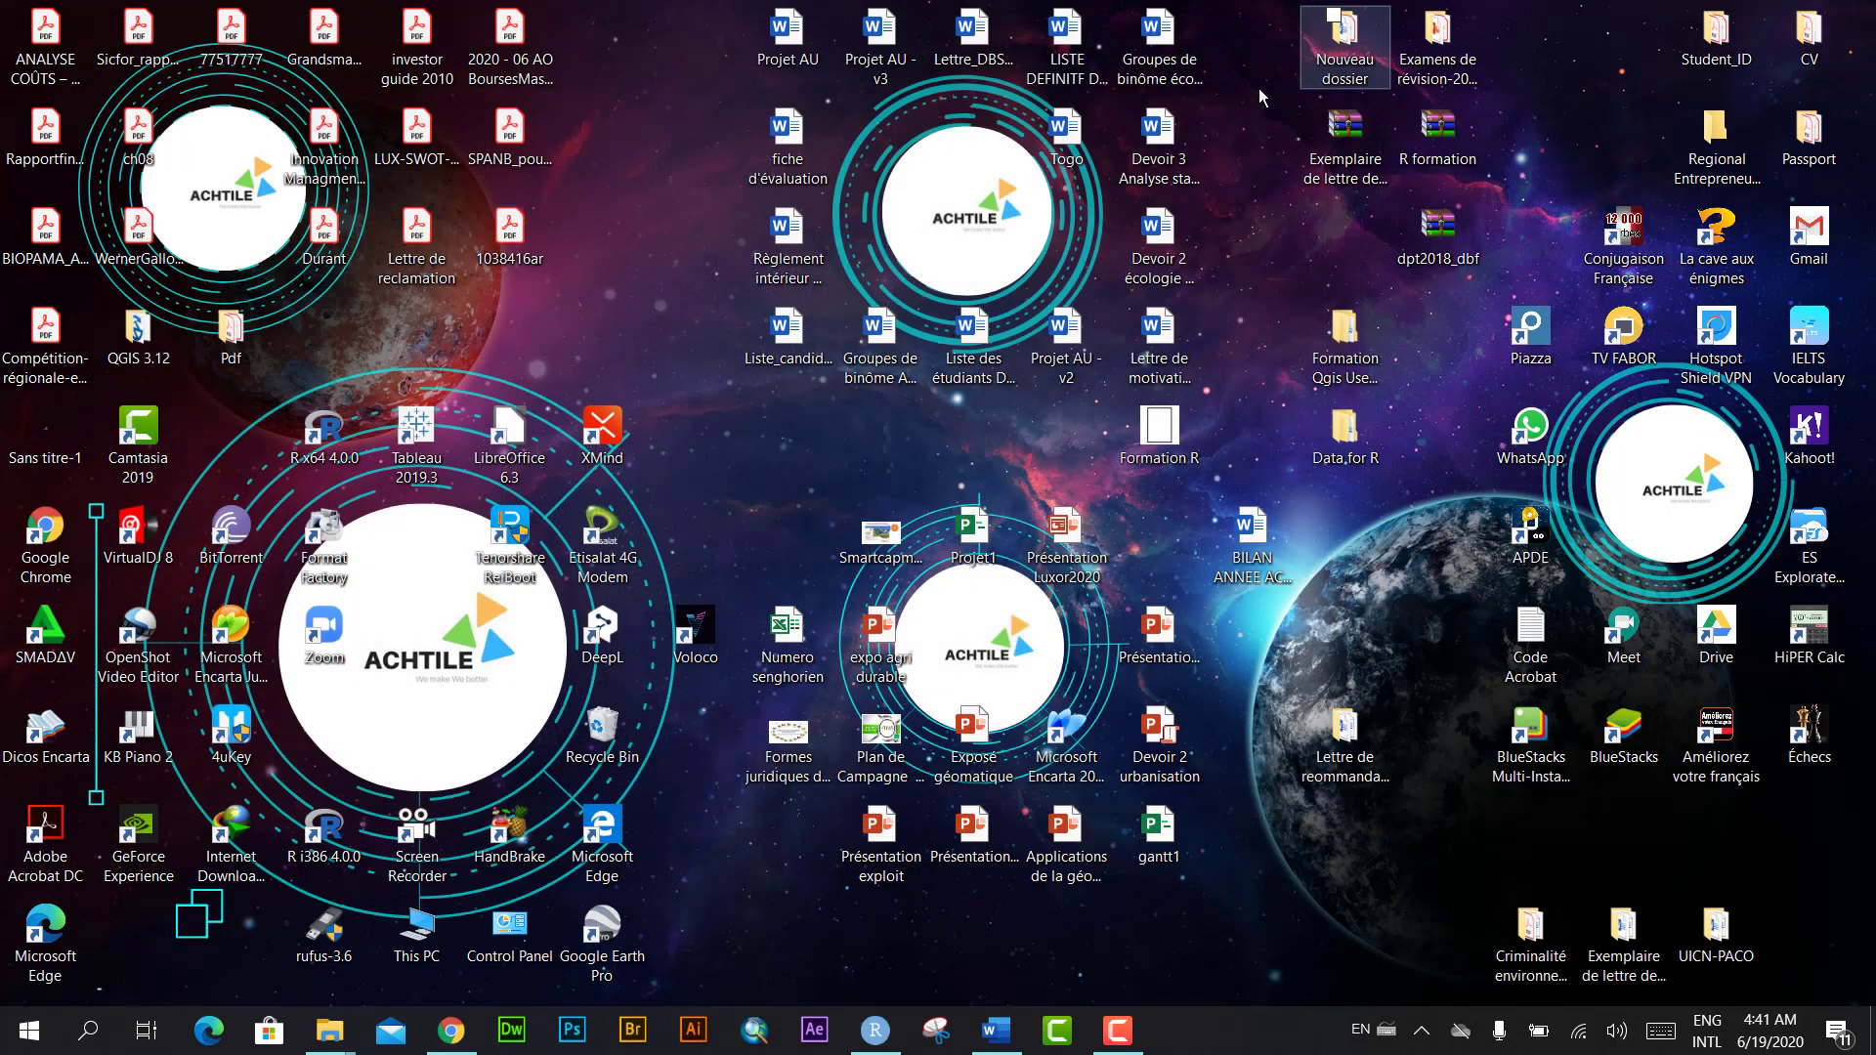
pyautogui.click(528, 936)
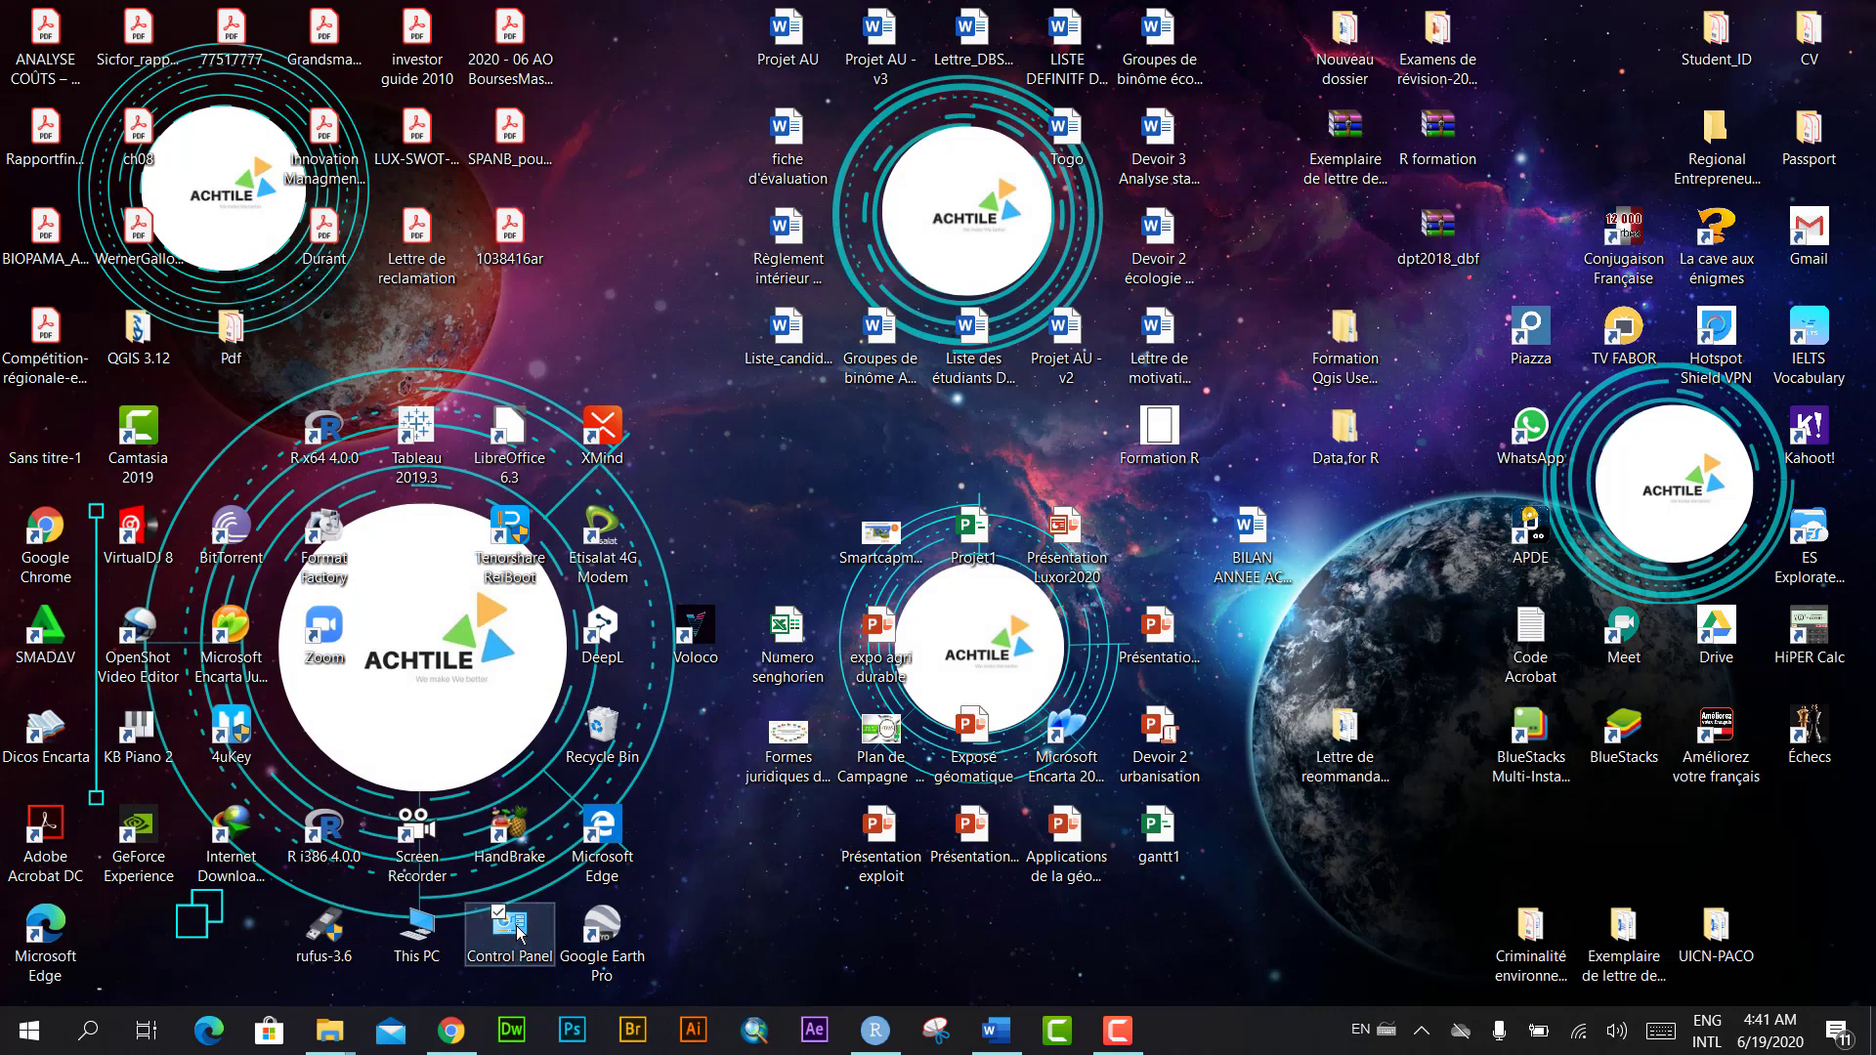
pyautogui.doubleClick(519, 933)
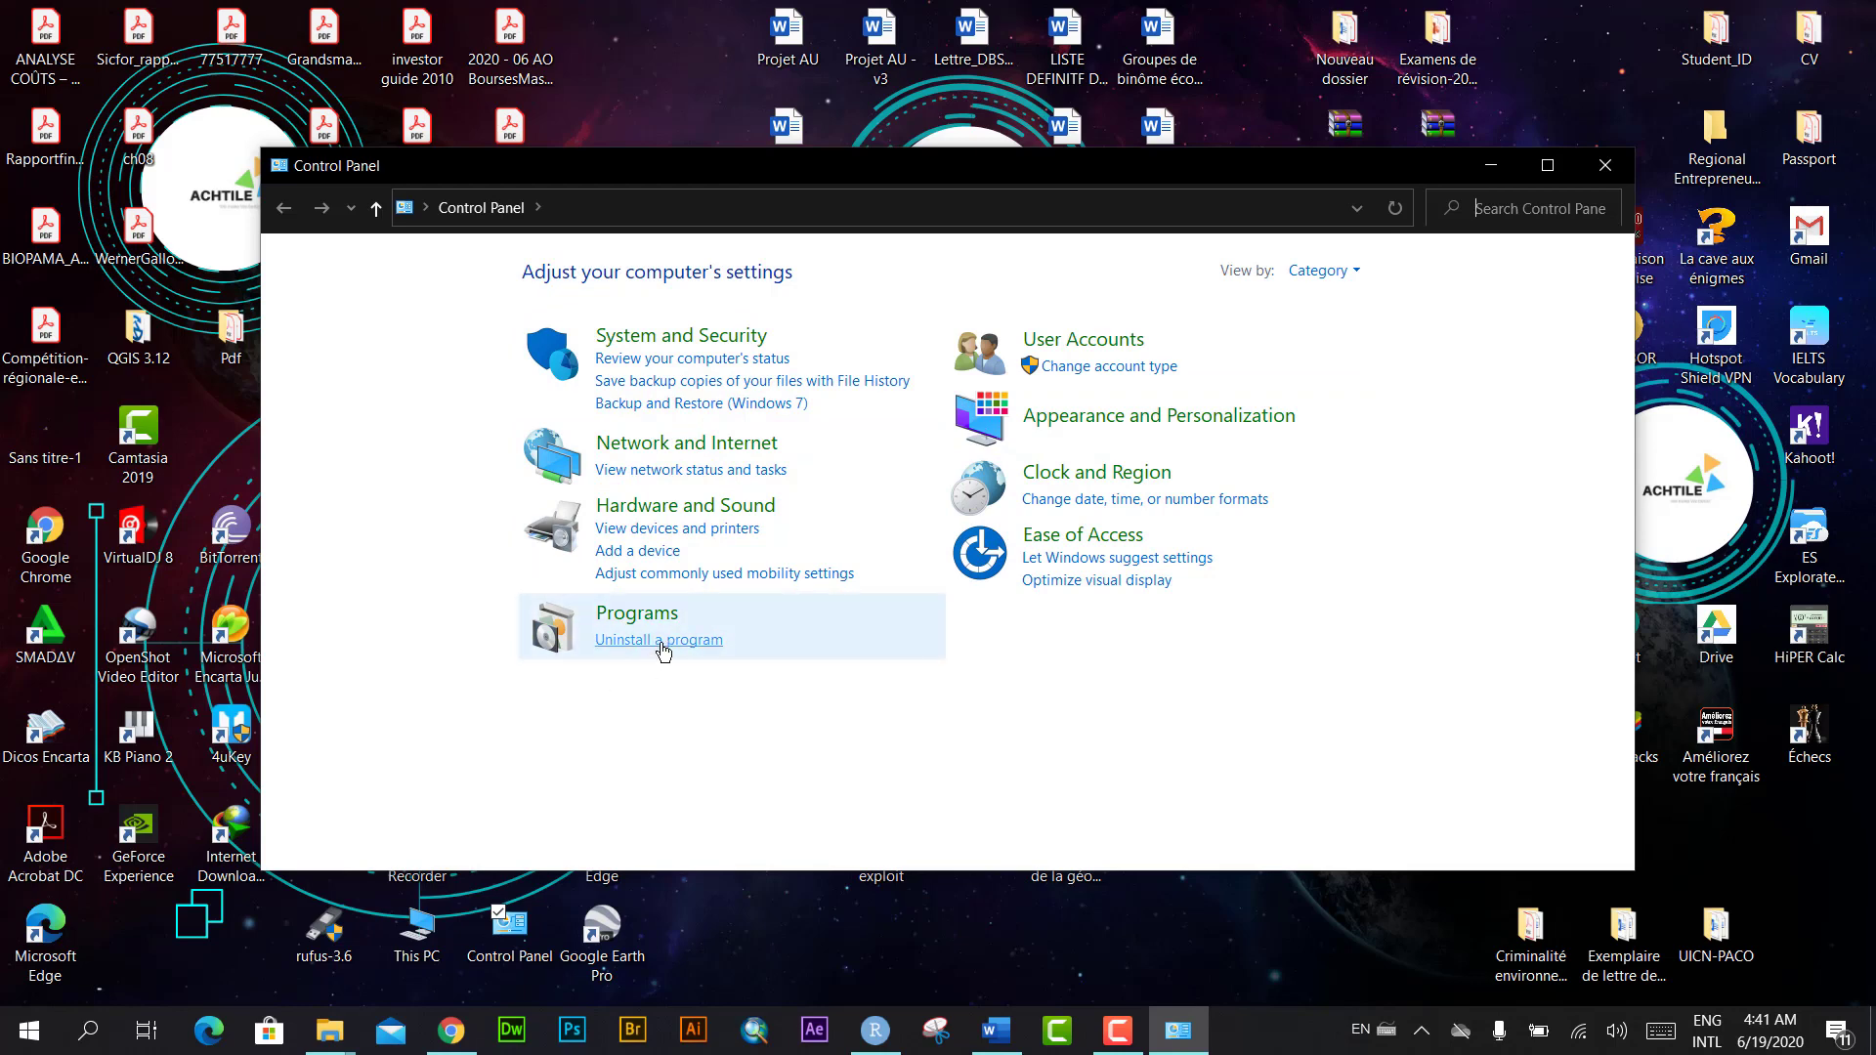
pyautogui.click(662, 647)
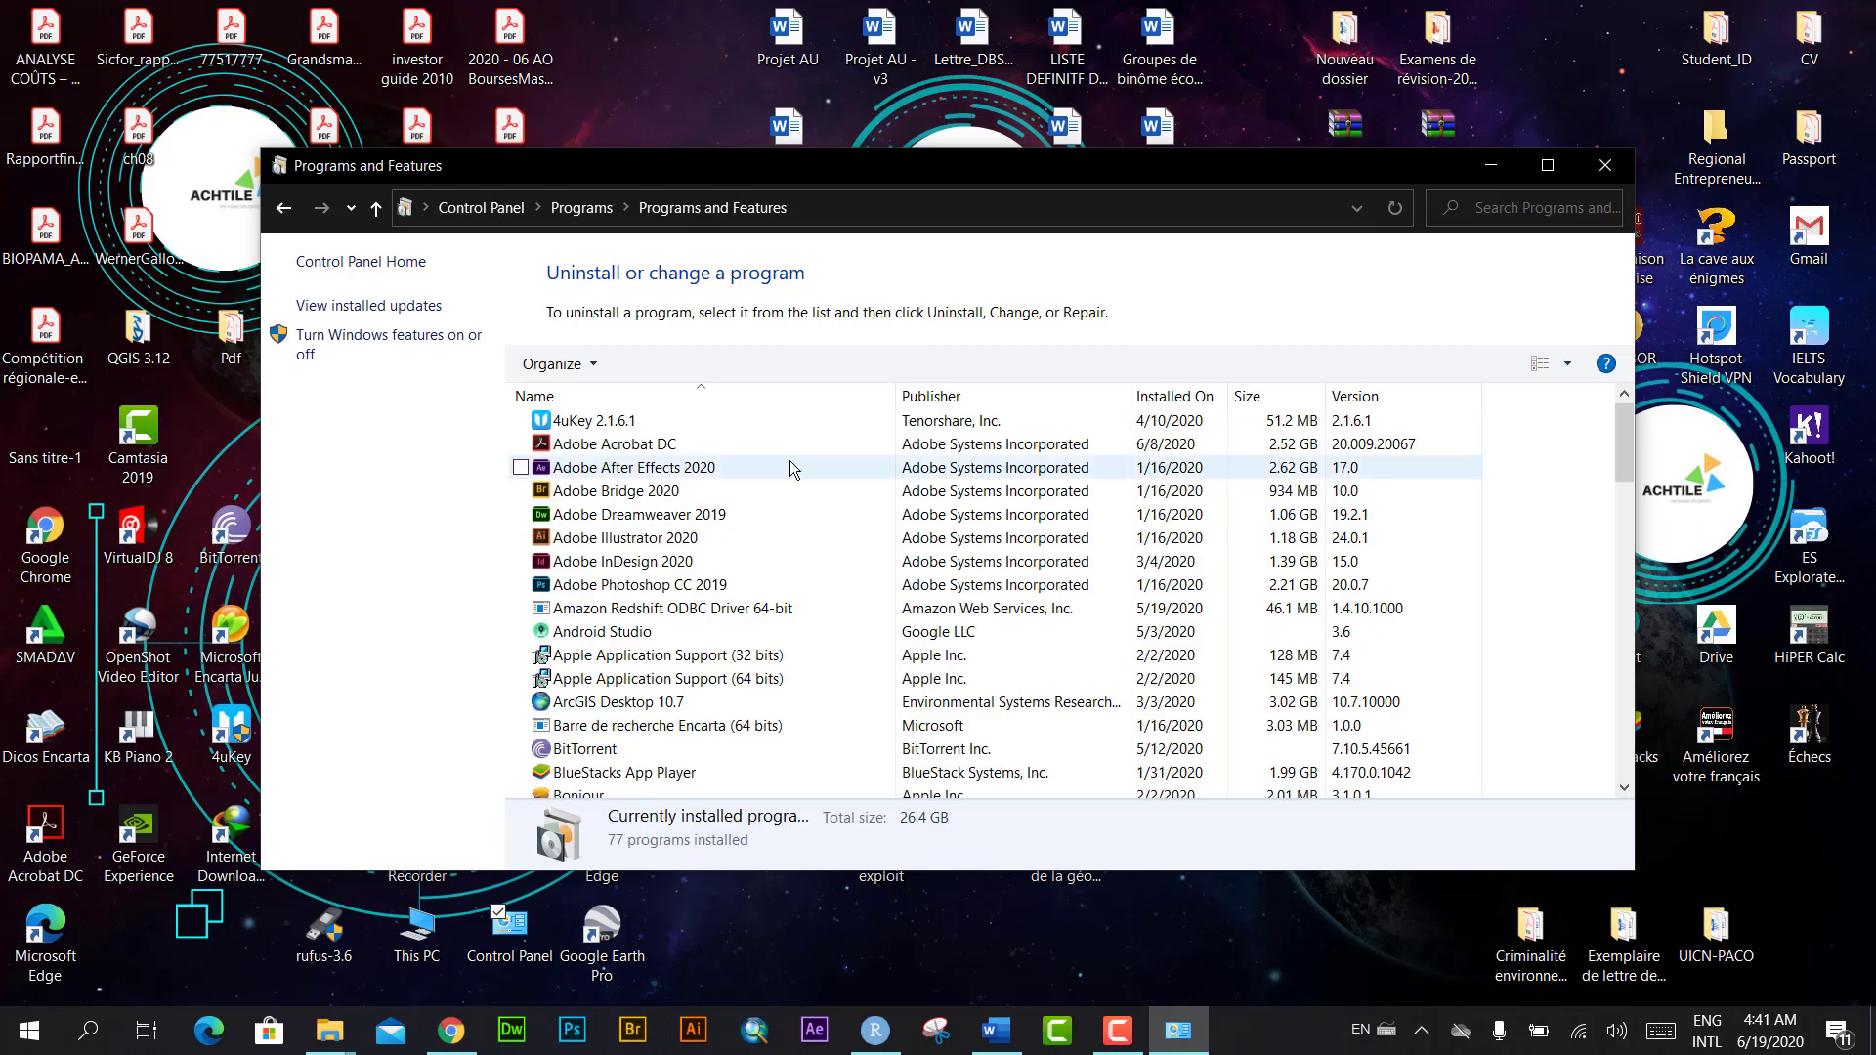
# Step: Scroll to Bonjour among the 77 programs, select and deselect it, then close the window
pyautogui.scroll(-4, 789, 478)
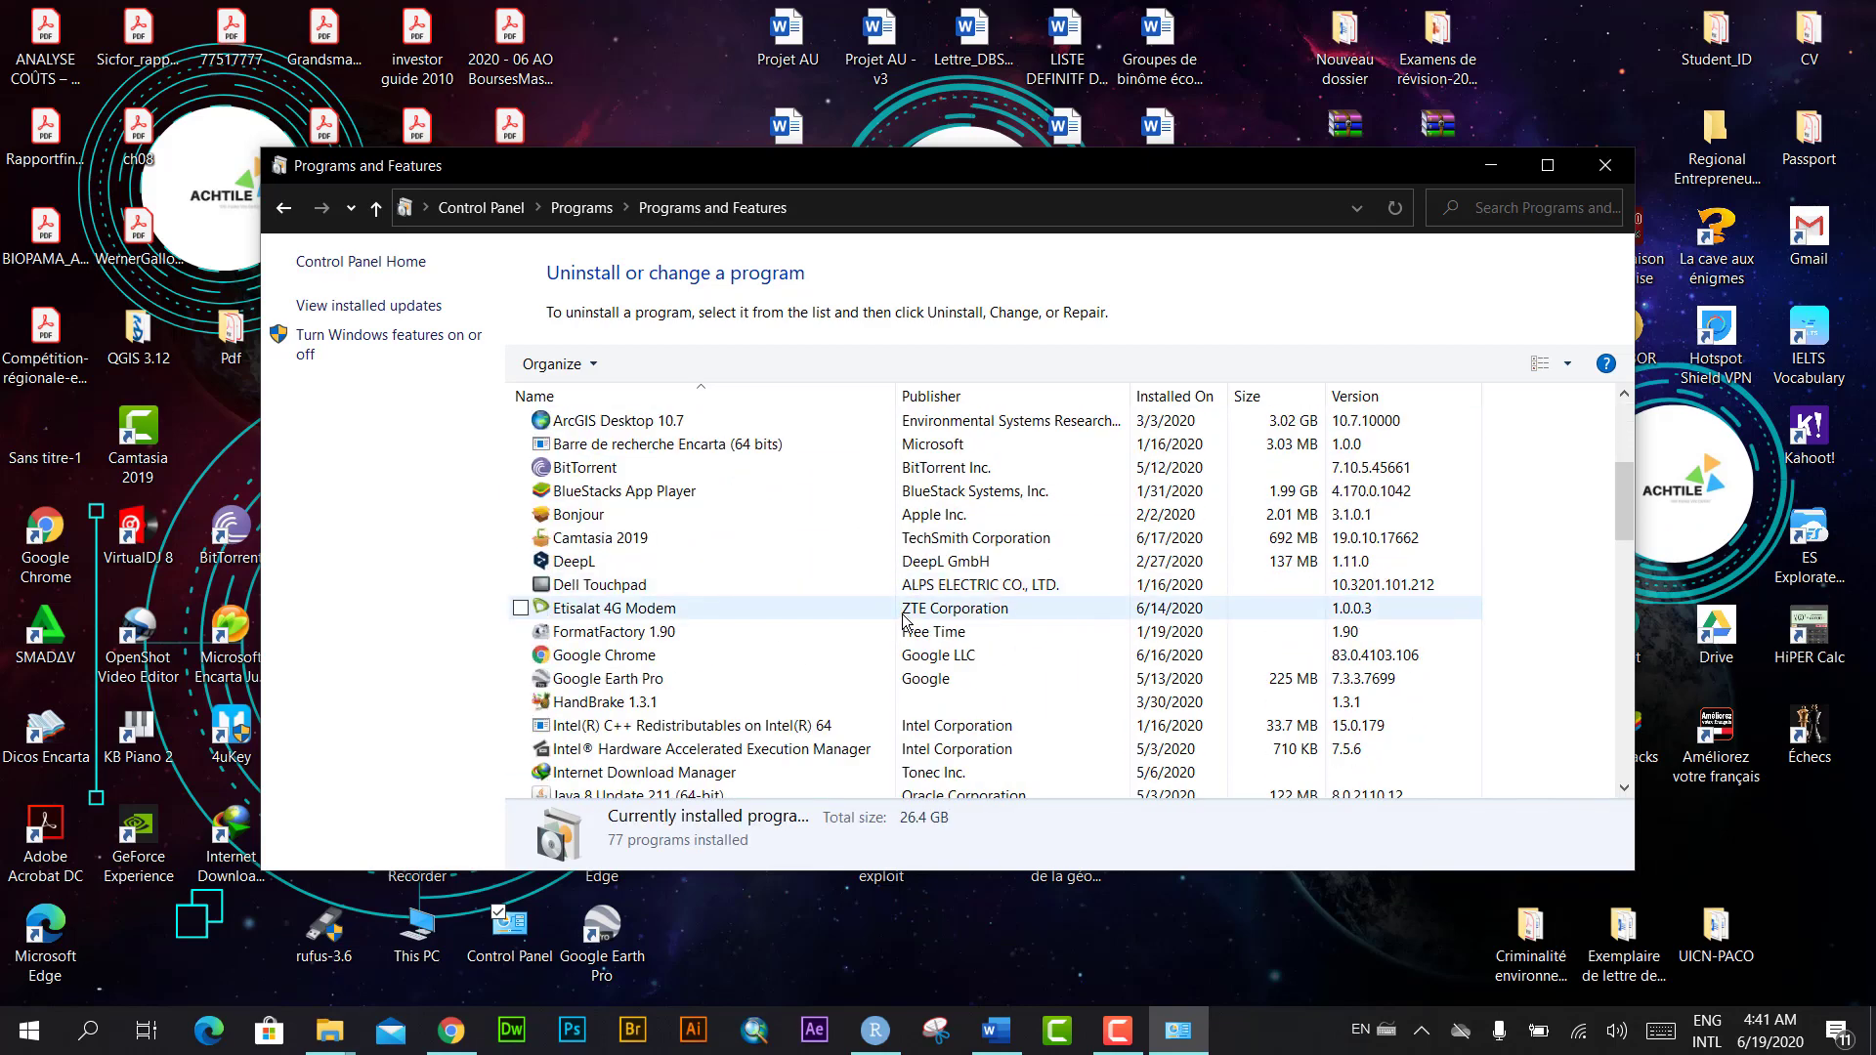
pyautogui.scroll(-15, 902, 622)
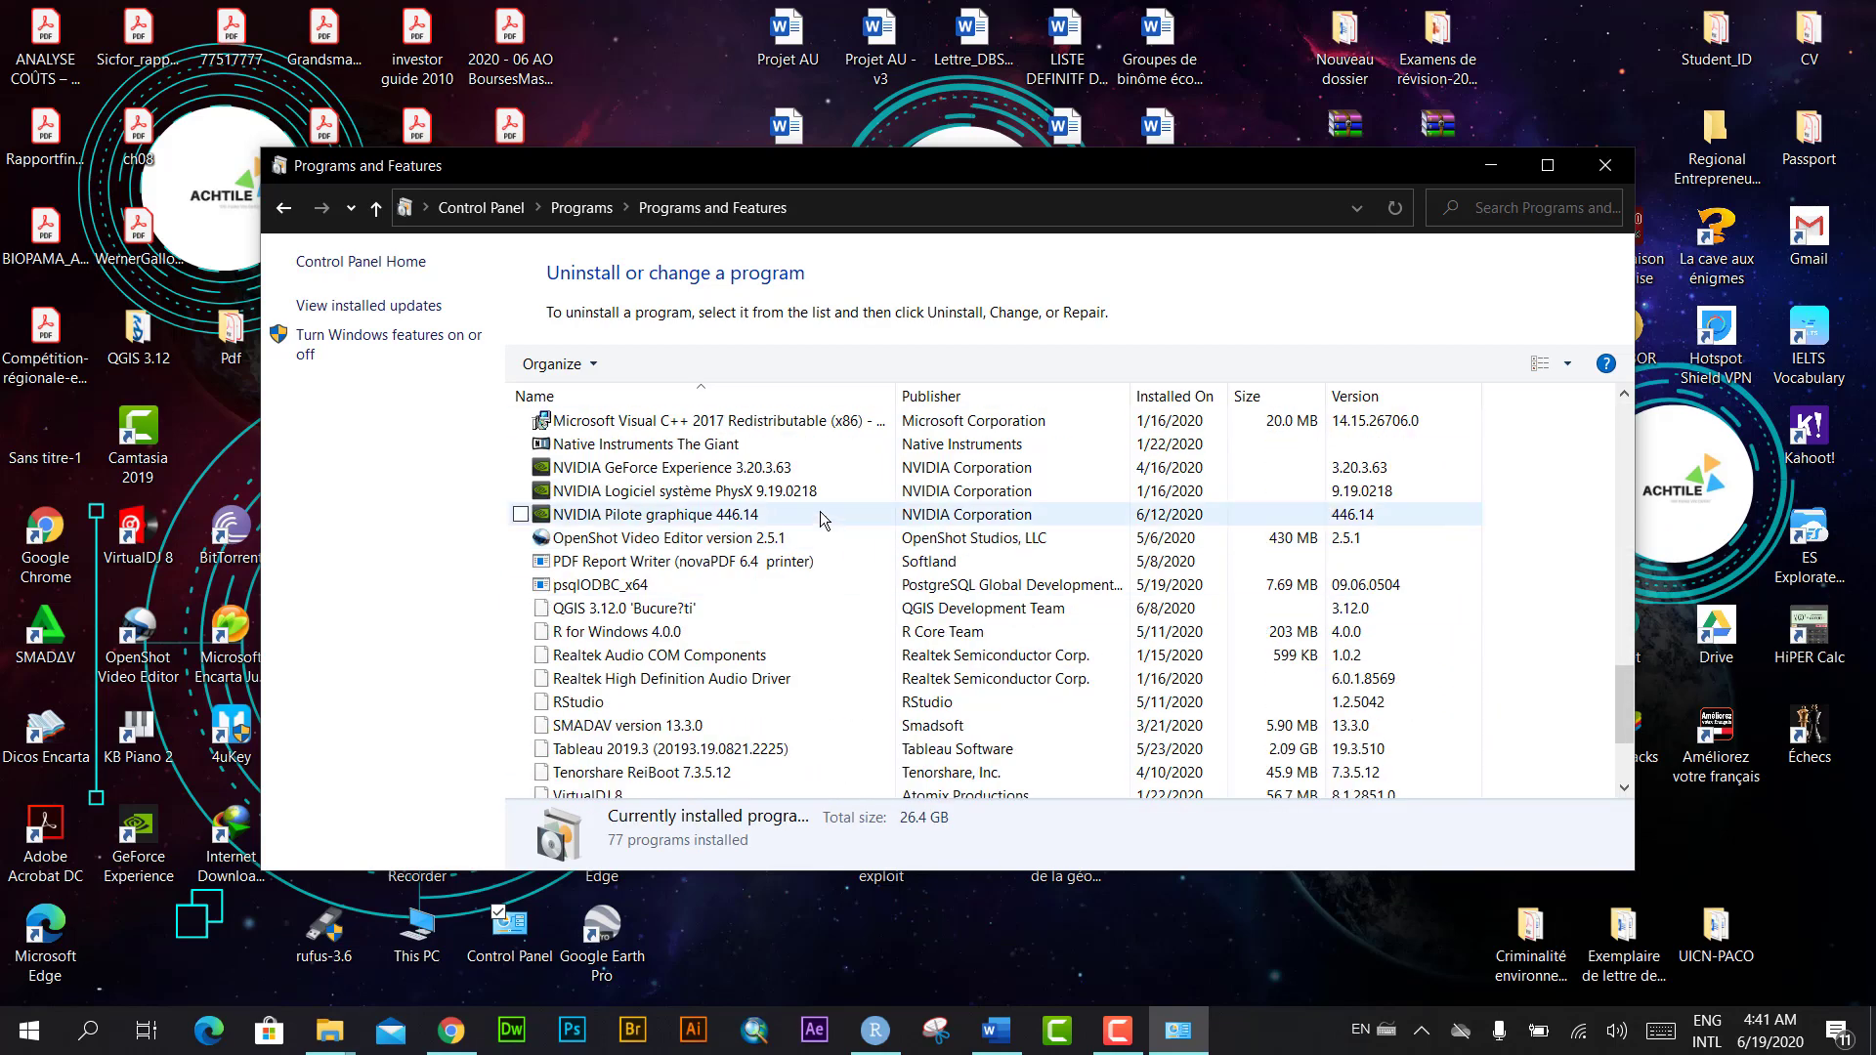
pyautogui.scroll(-3, 821, 518)
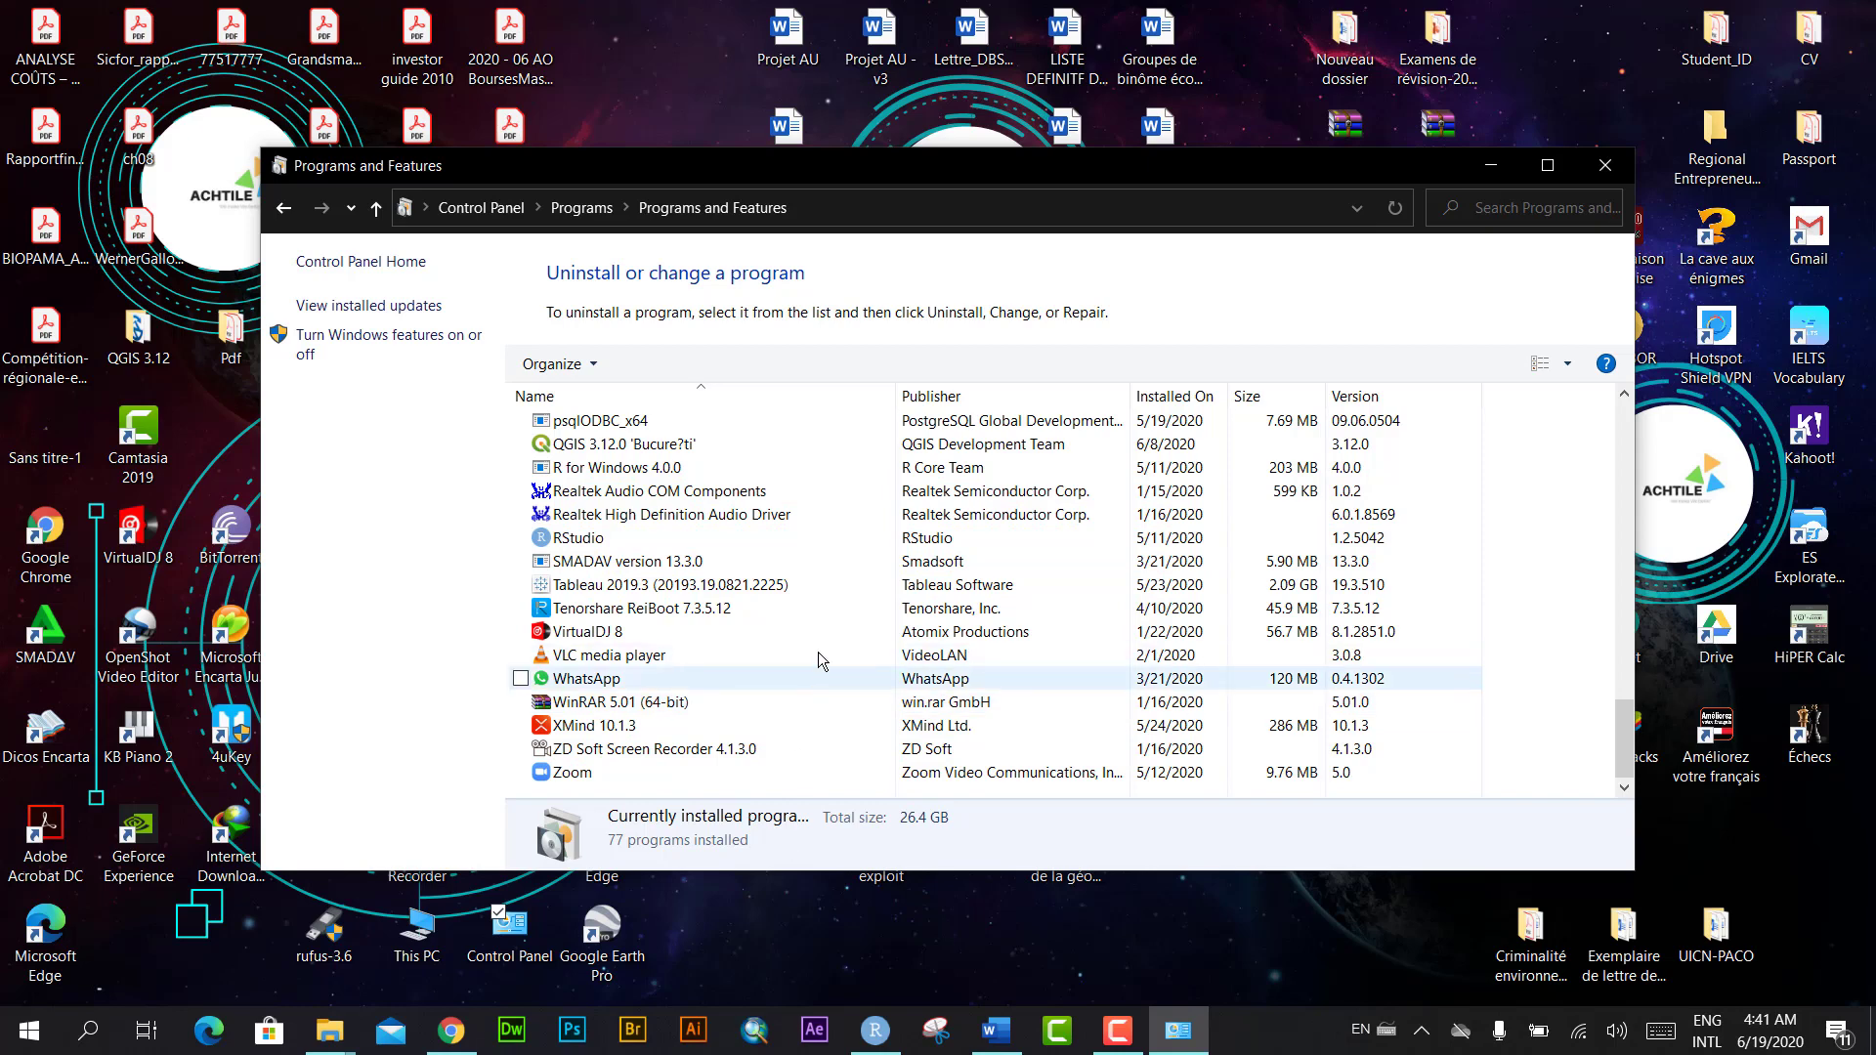
pyautogui.scroll(15, 818, 660)
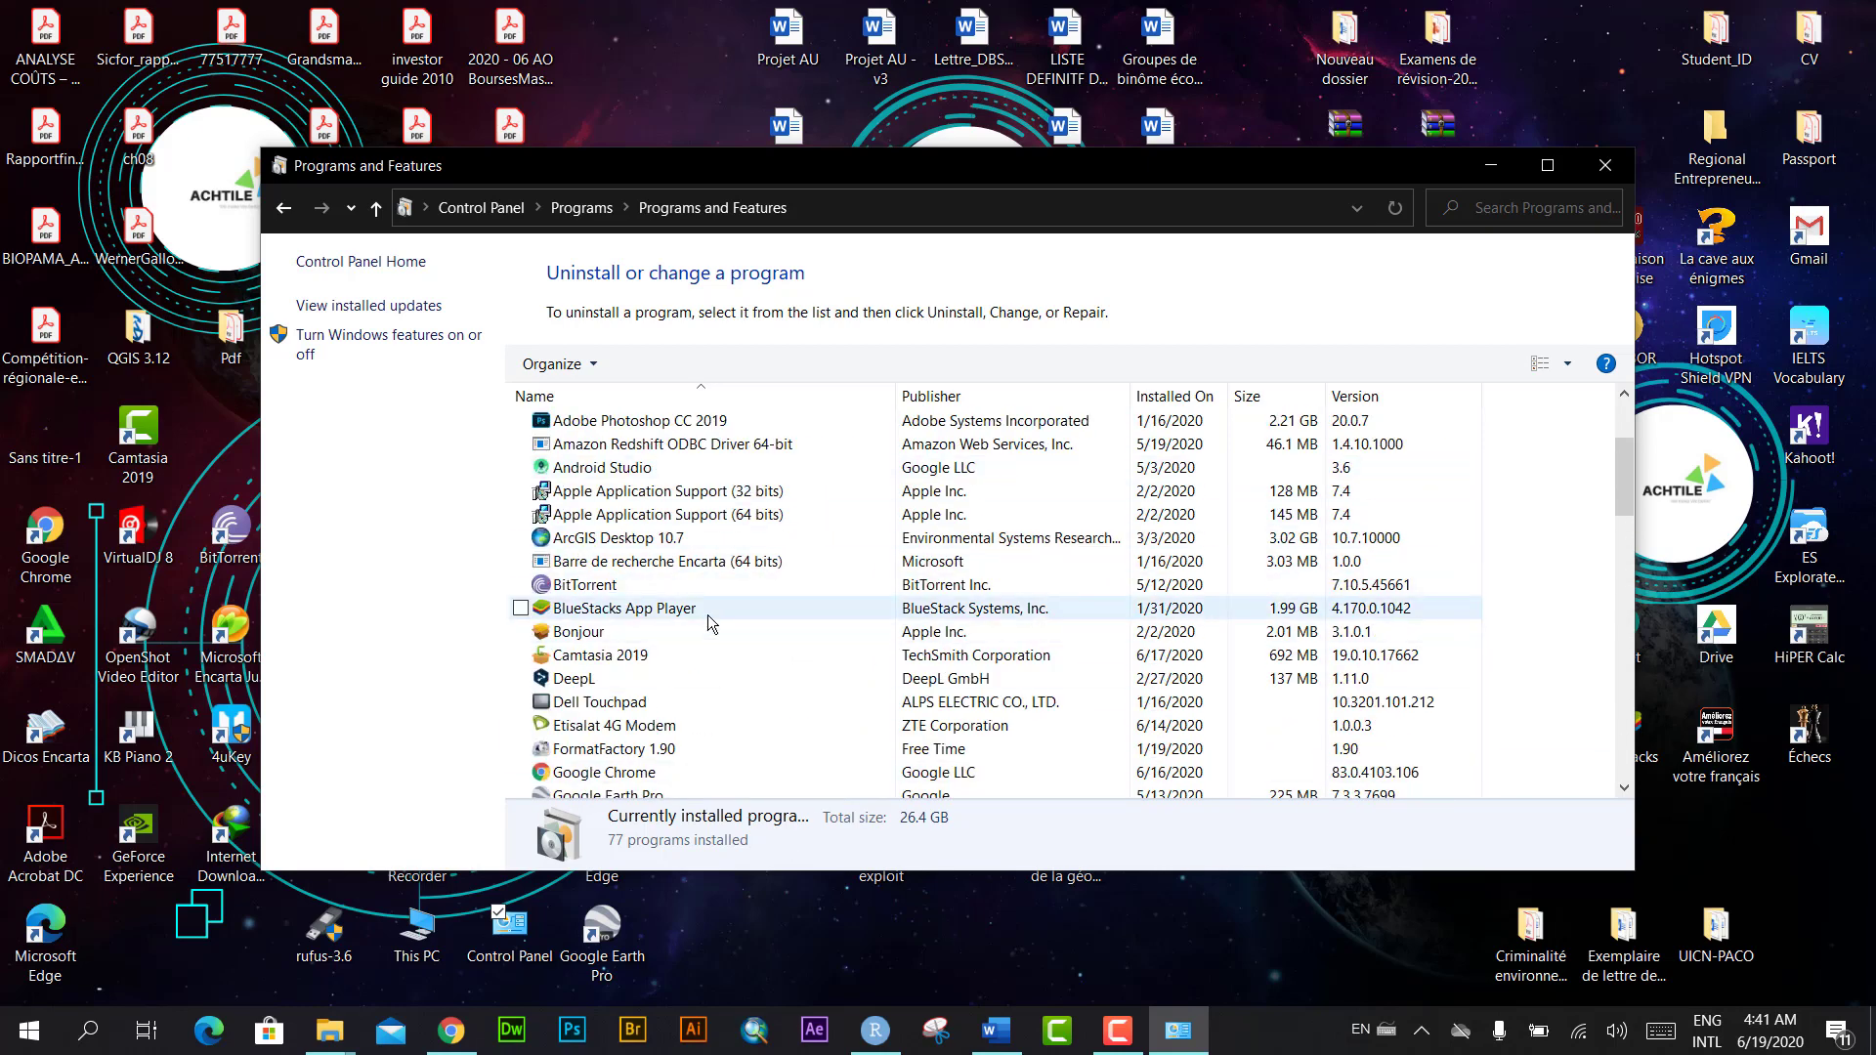
pyautogui.scroll(-1, 711, 623)
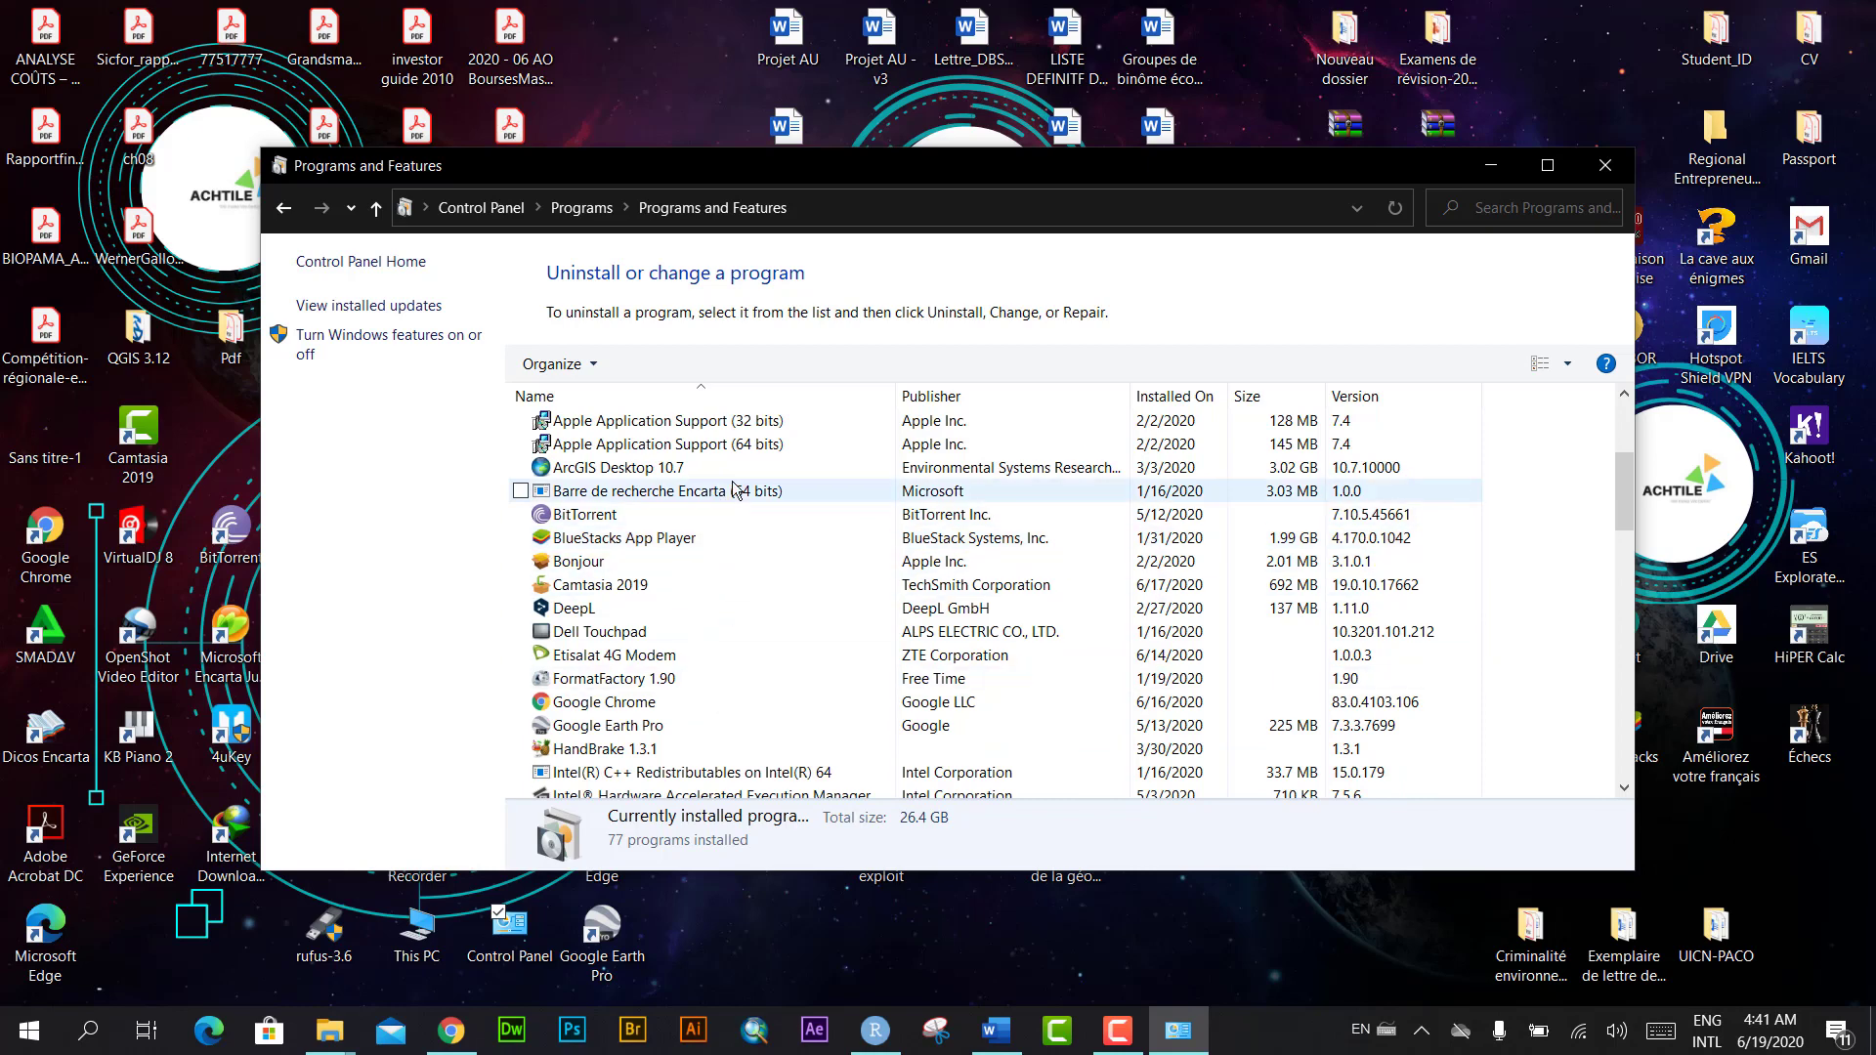
pyautogui.click(629, 563)
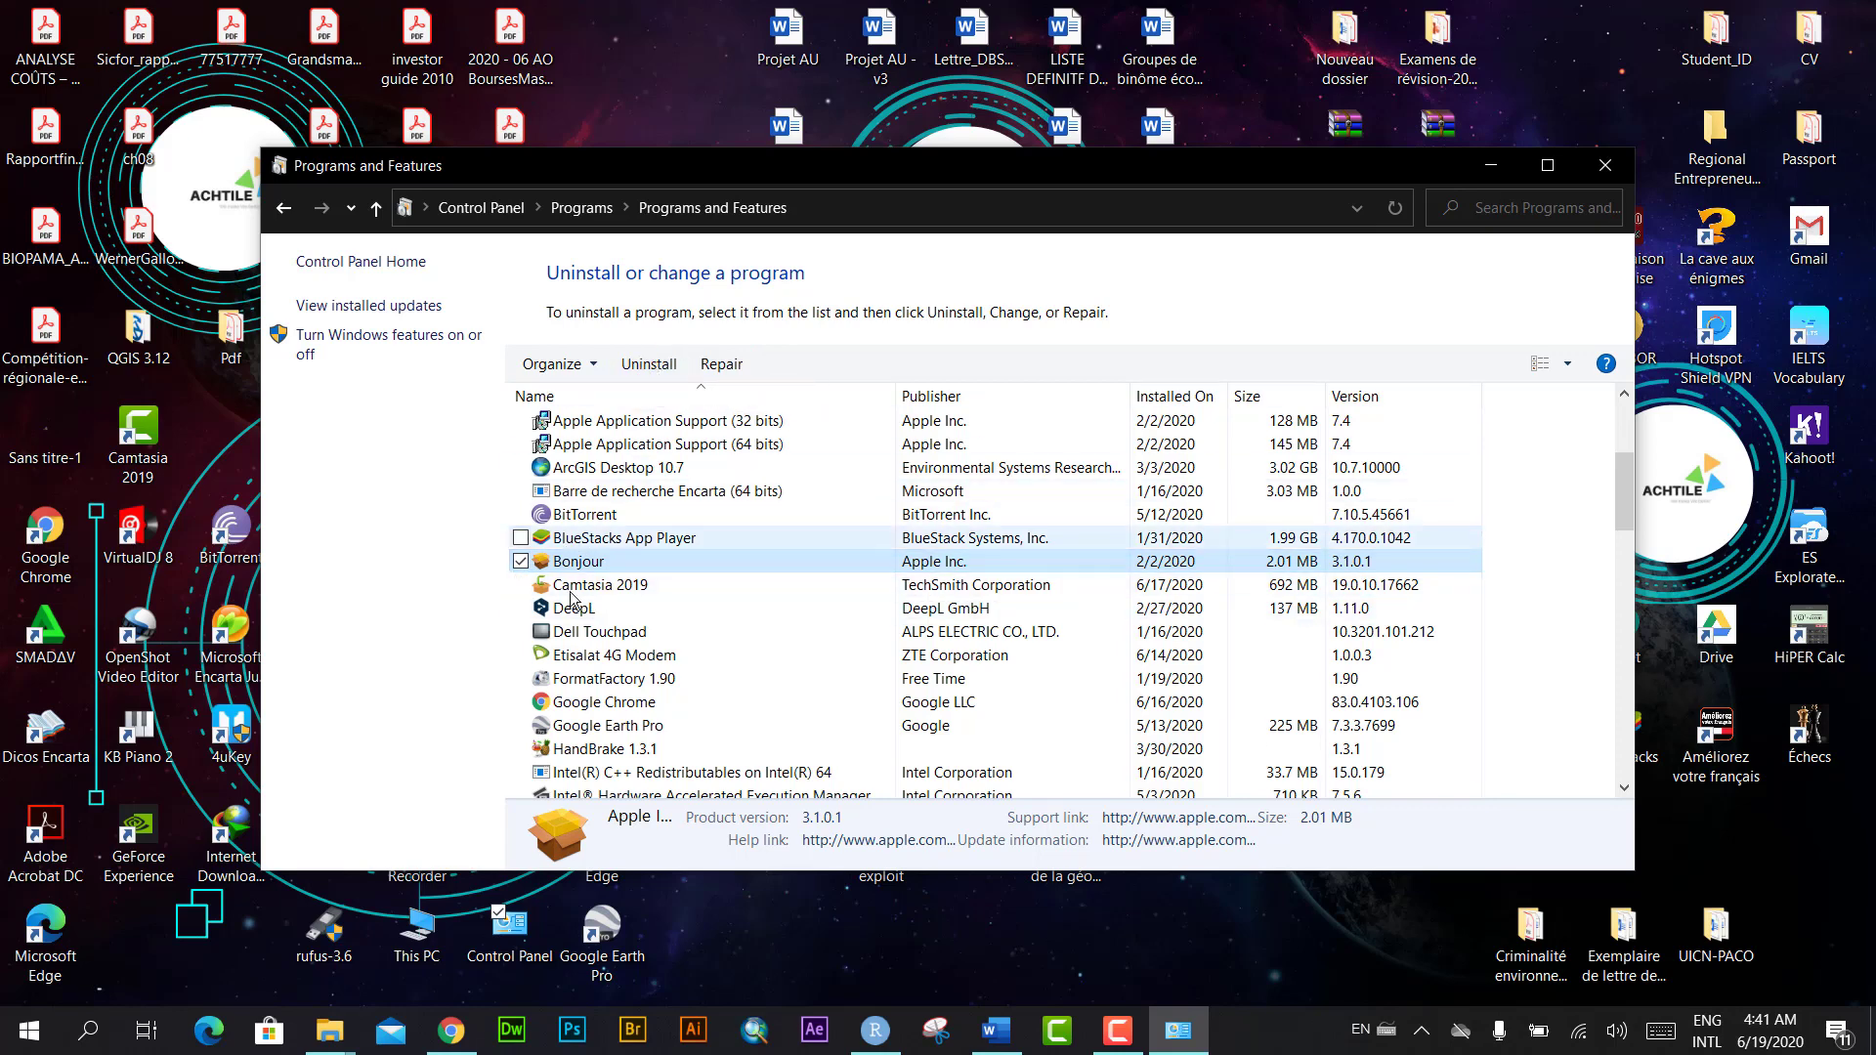
pyautogui.scroll(-1, 752, 641)
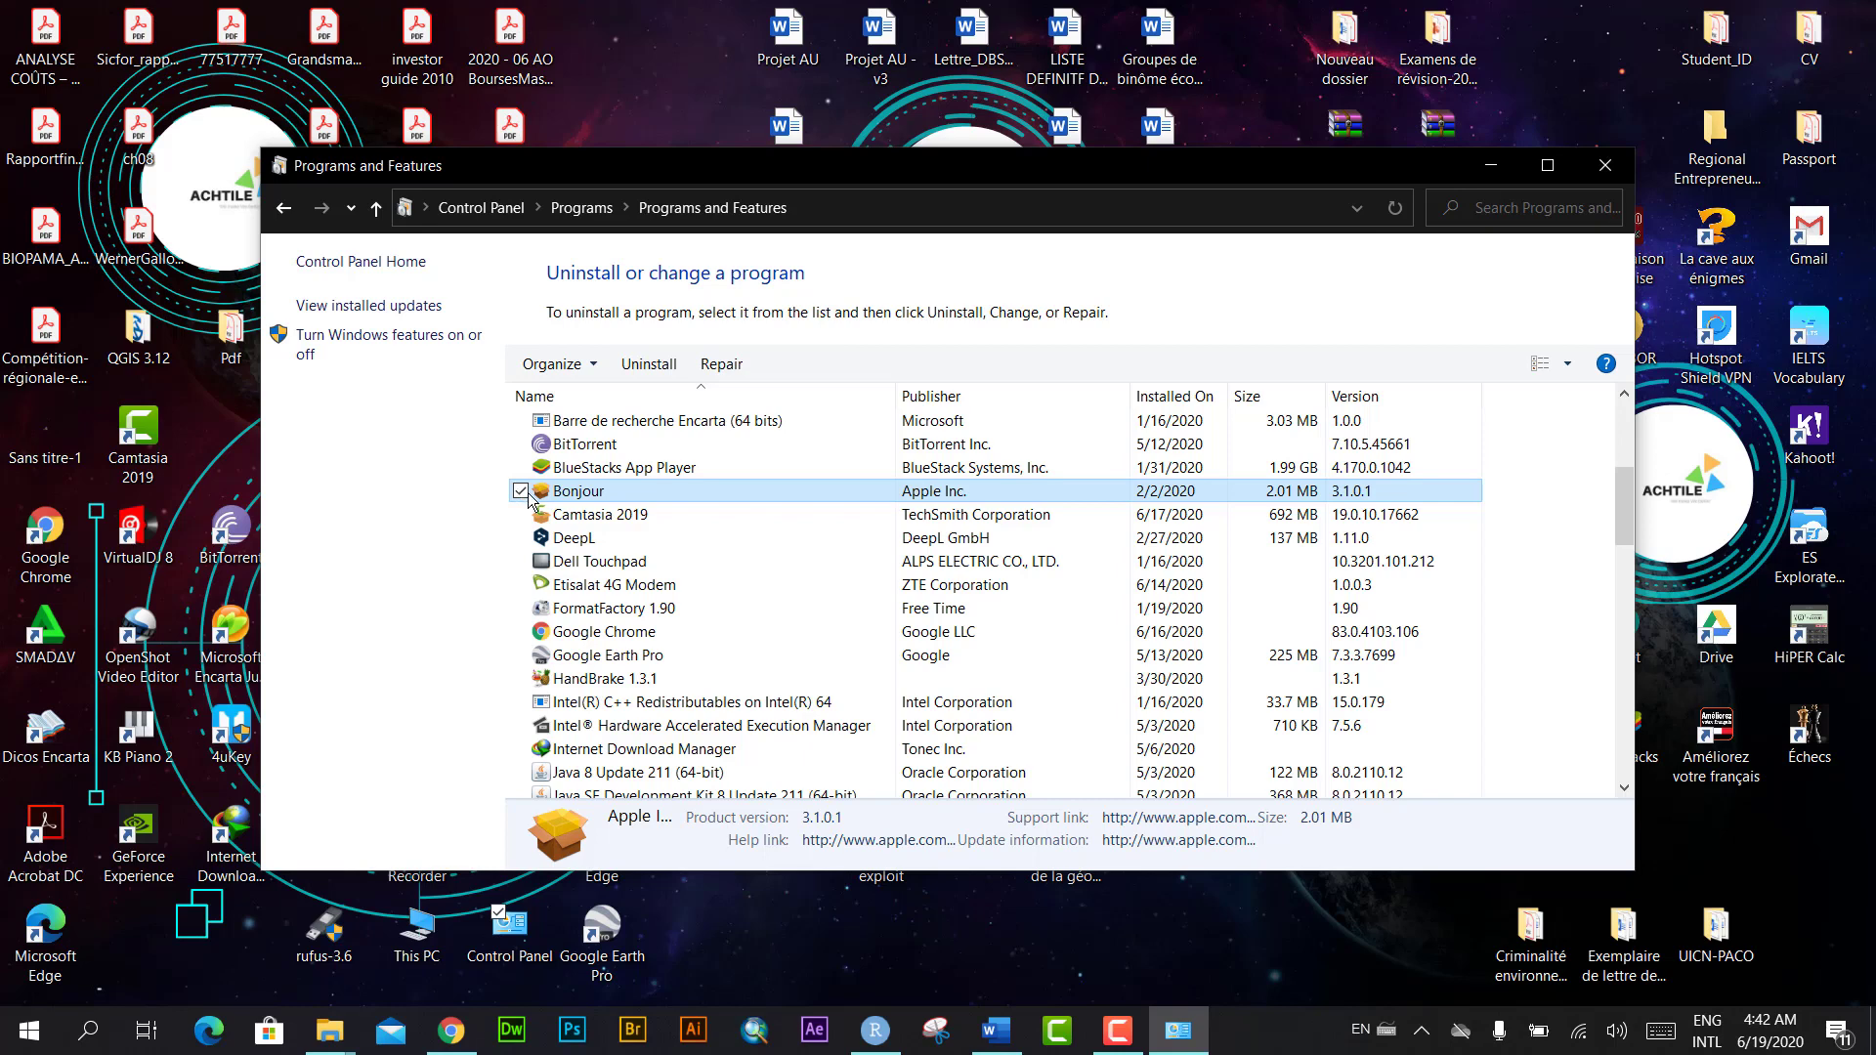
pyautogui.click(520, 492)
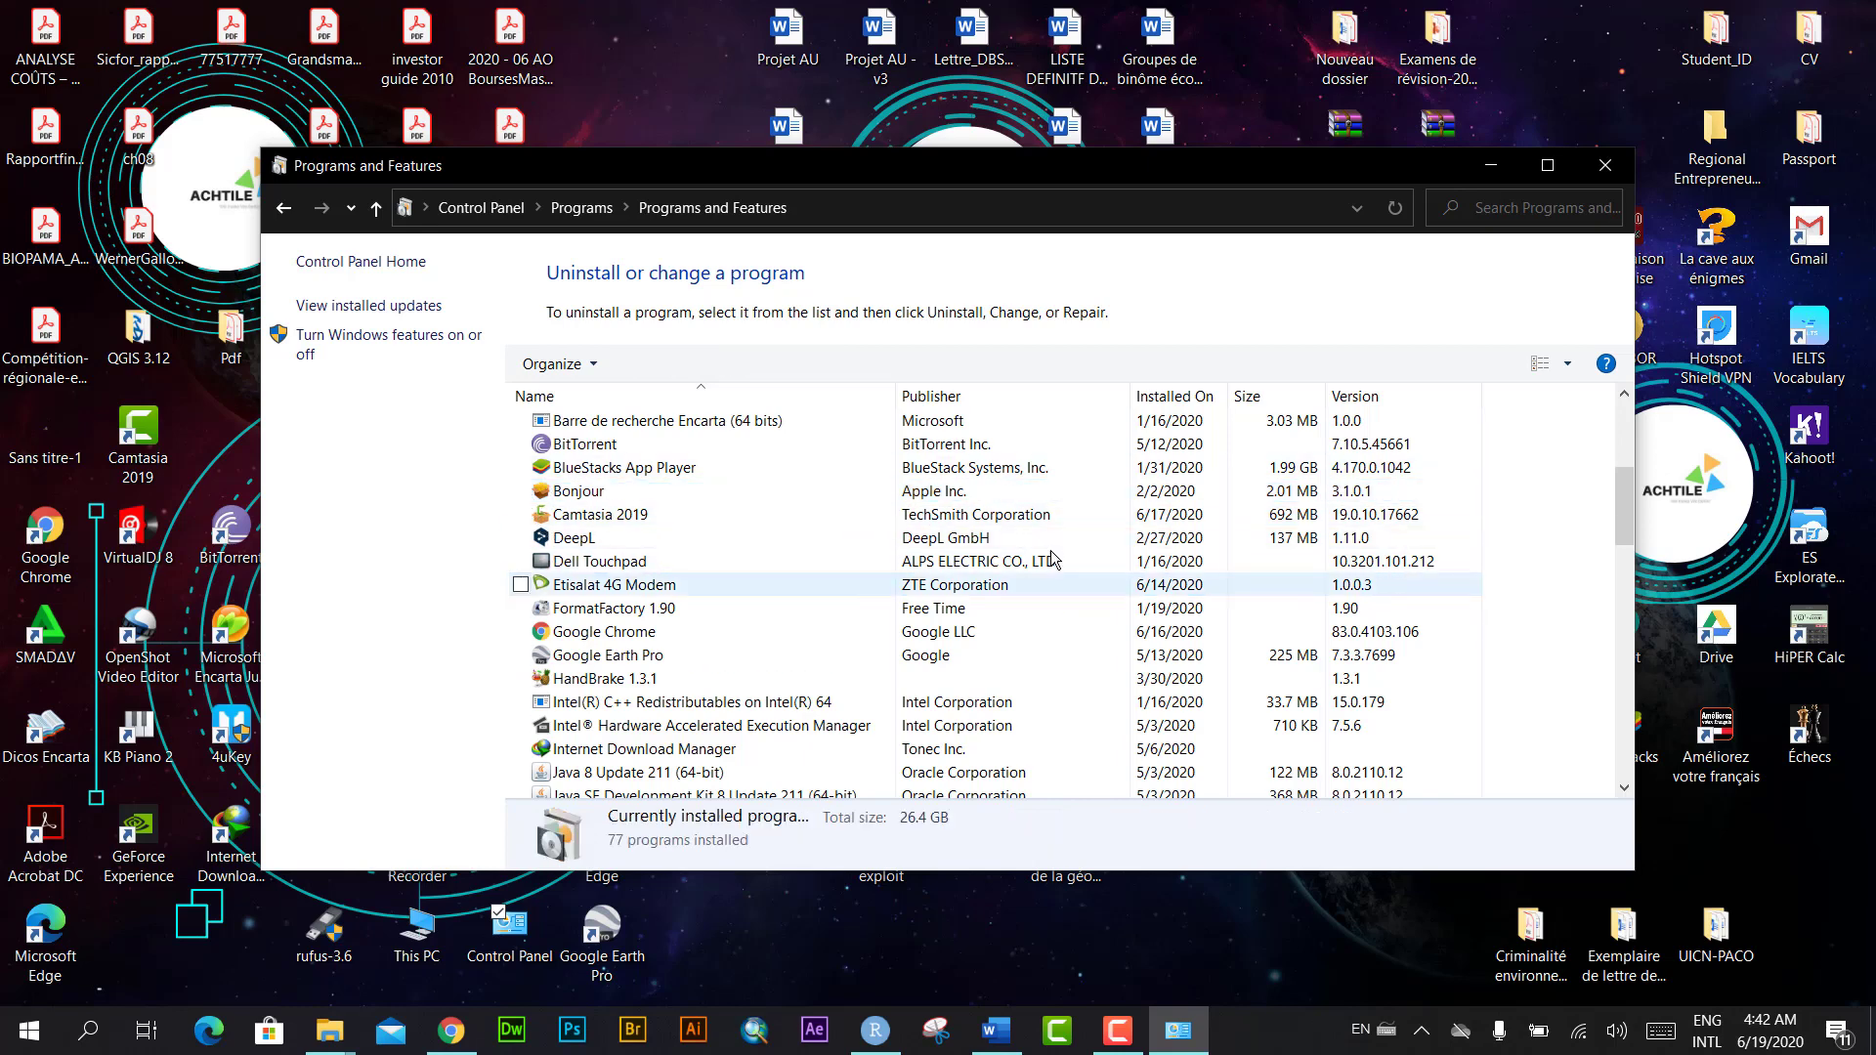
pyautogui.click(1604, 165)
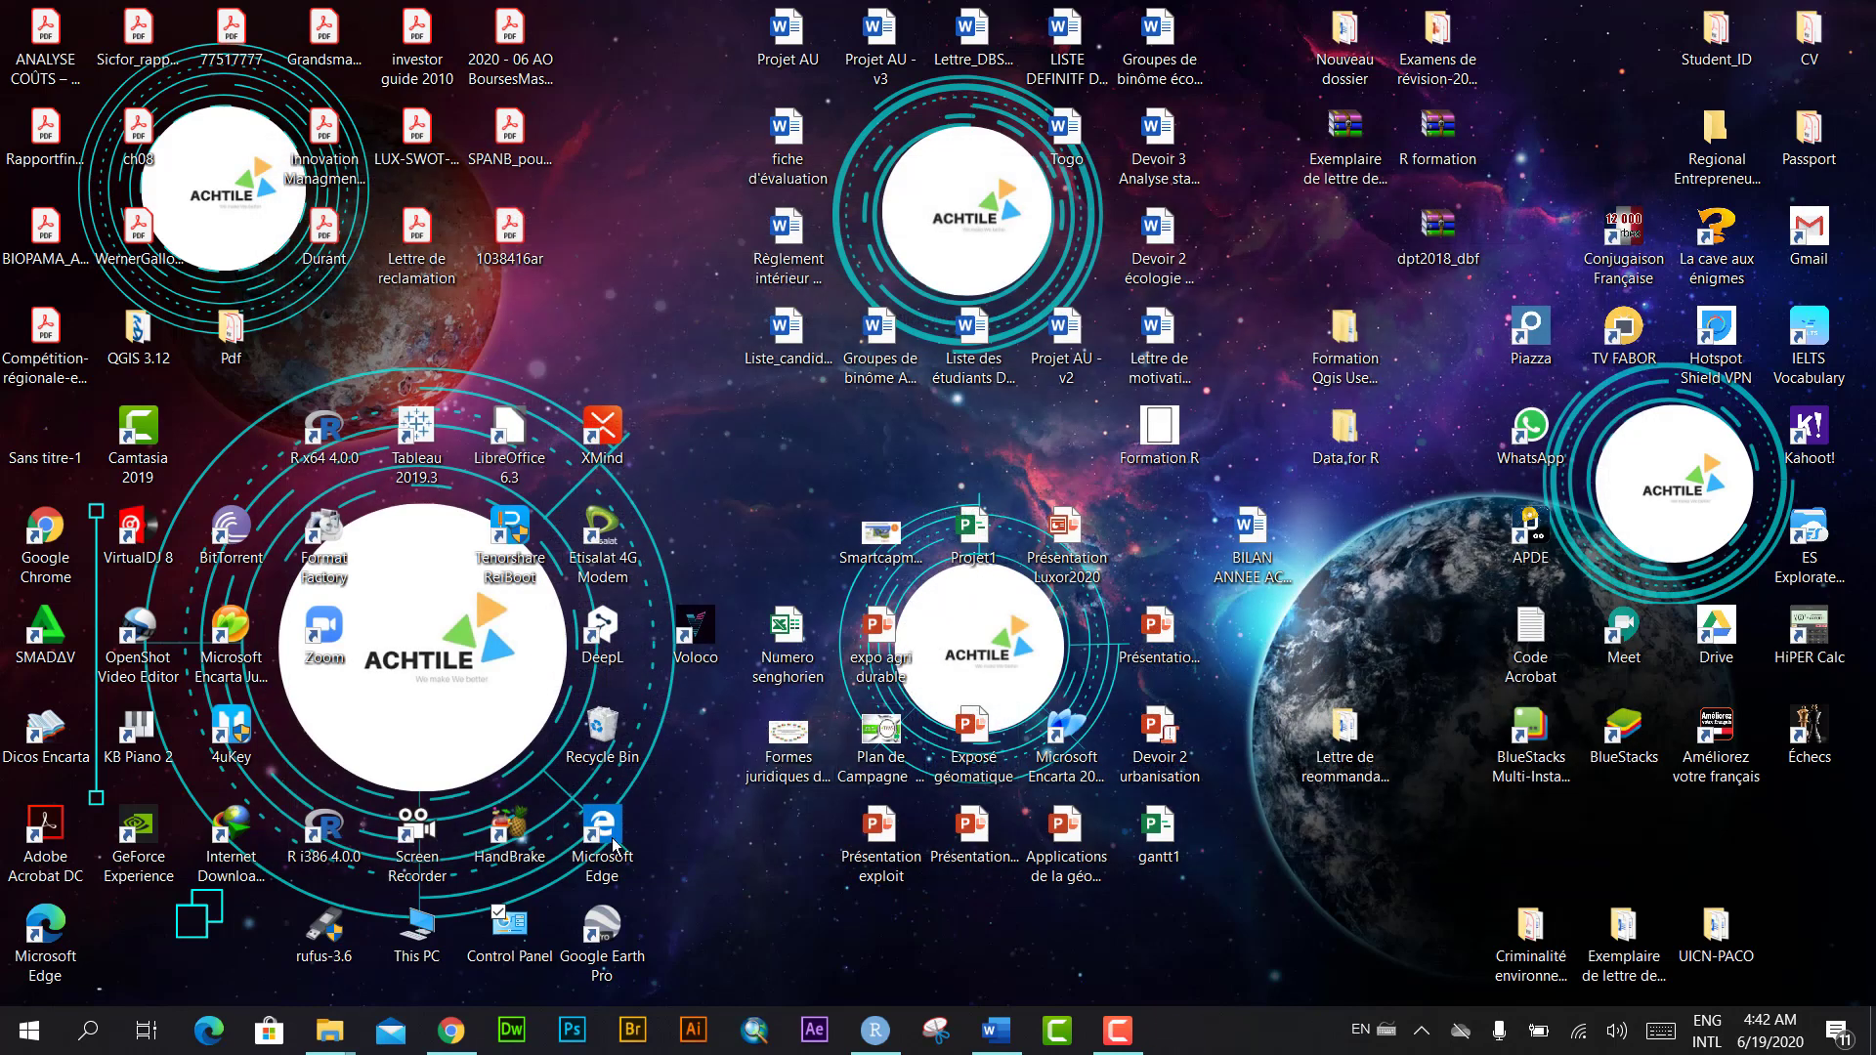
# Step: Extract the _Getintopc IObit Uninstaller Pro 9.5.0.12 zip into its own folder, entering the archive password
pyautogui.moveTo(329, 1029)
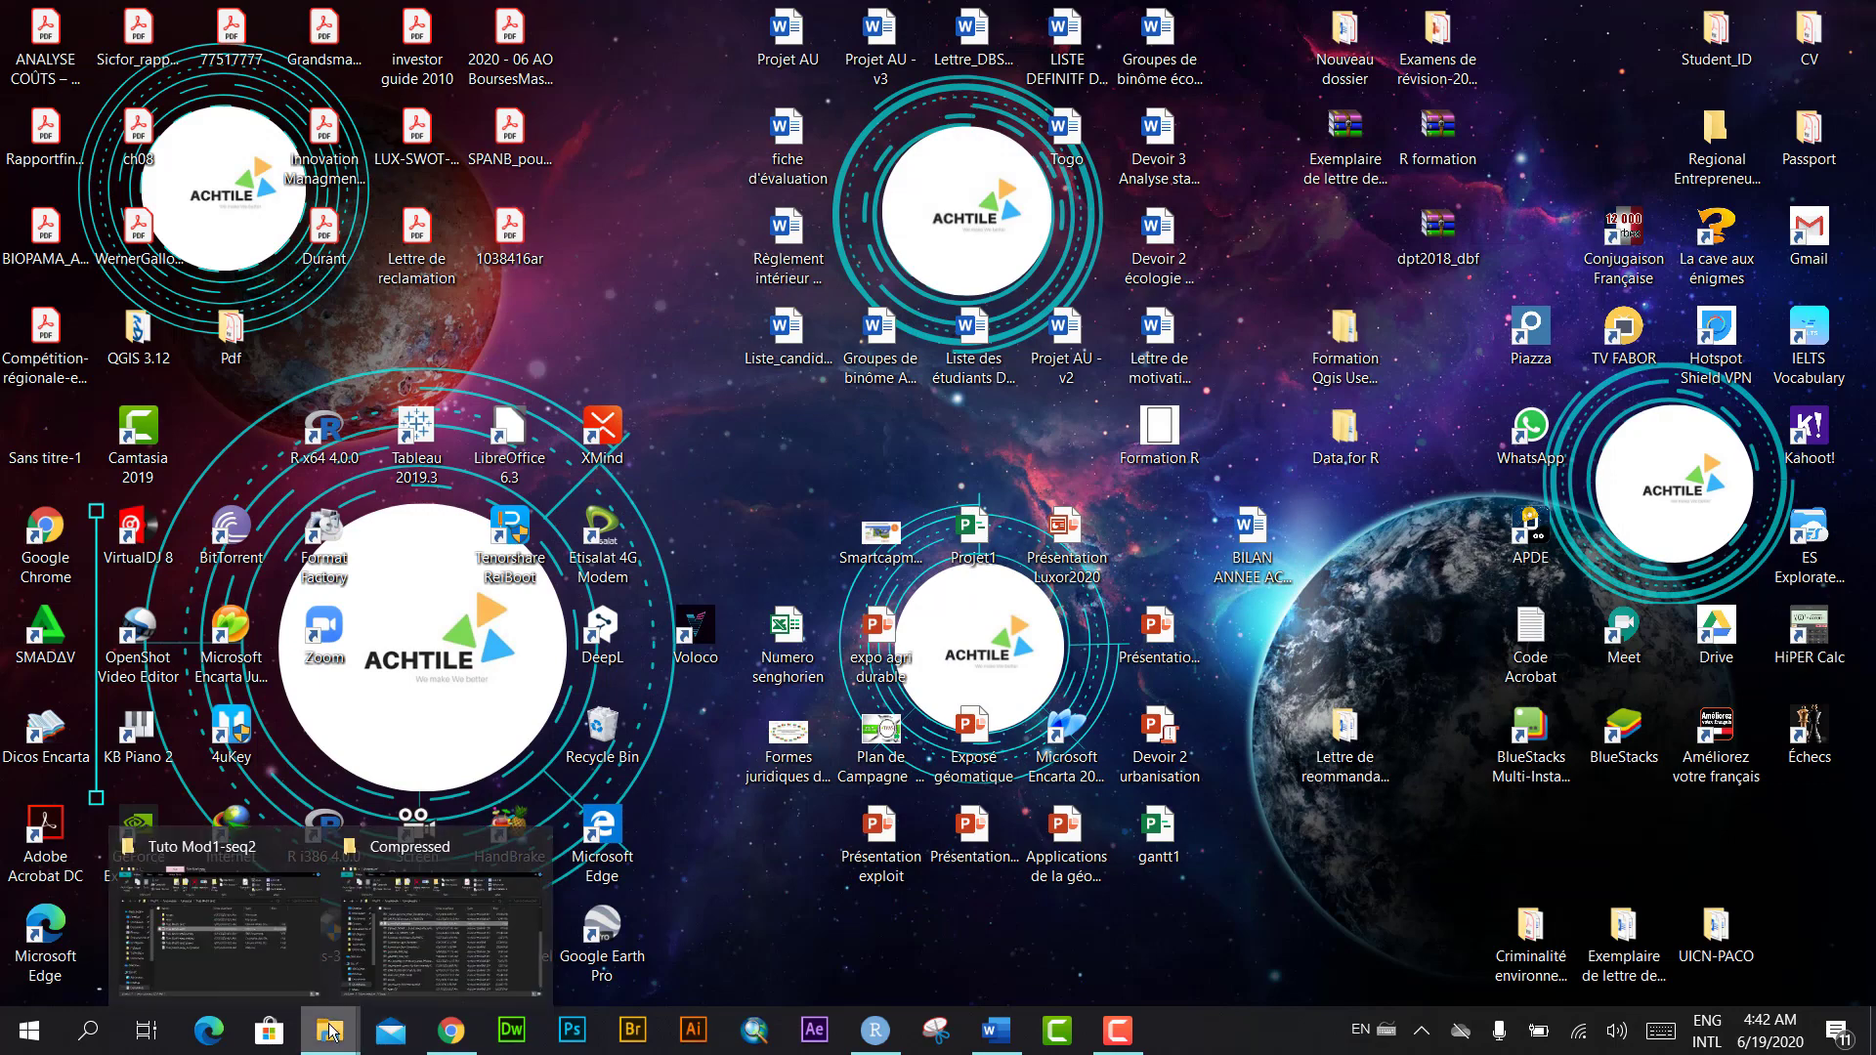
pyautogui.click(379, 947)
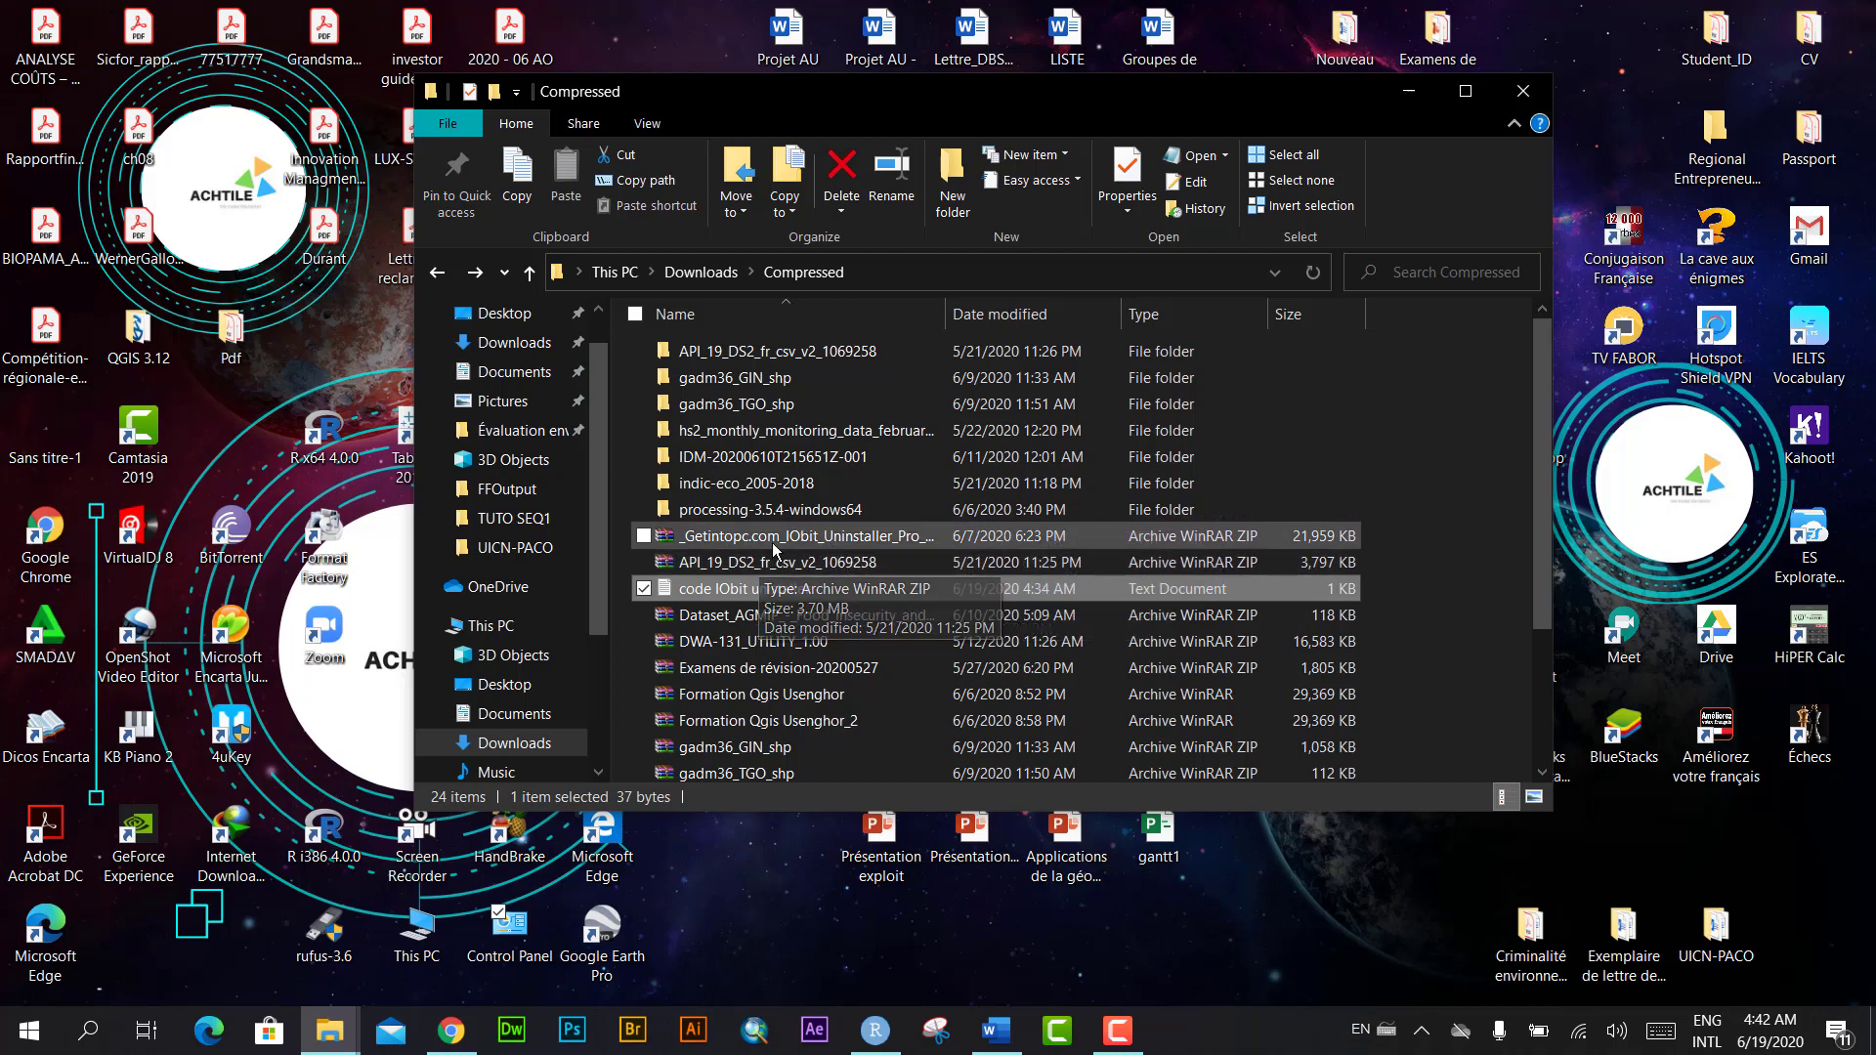
pyautogui.click(755, 543)
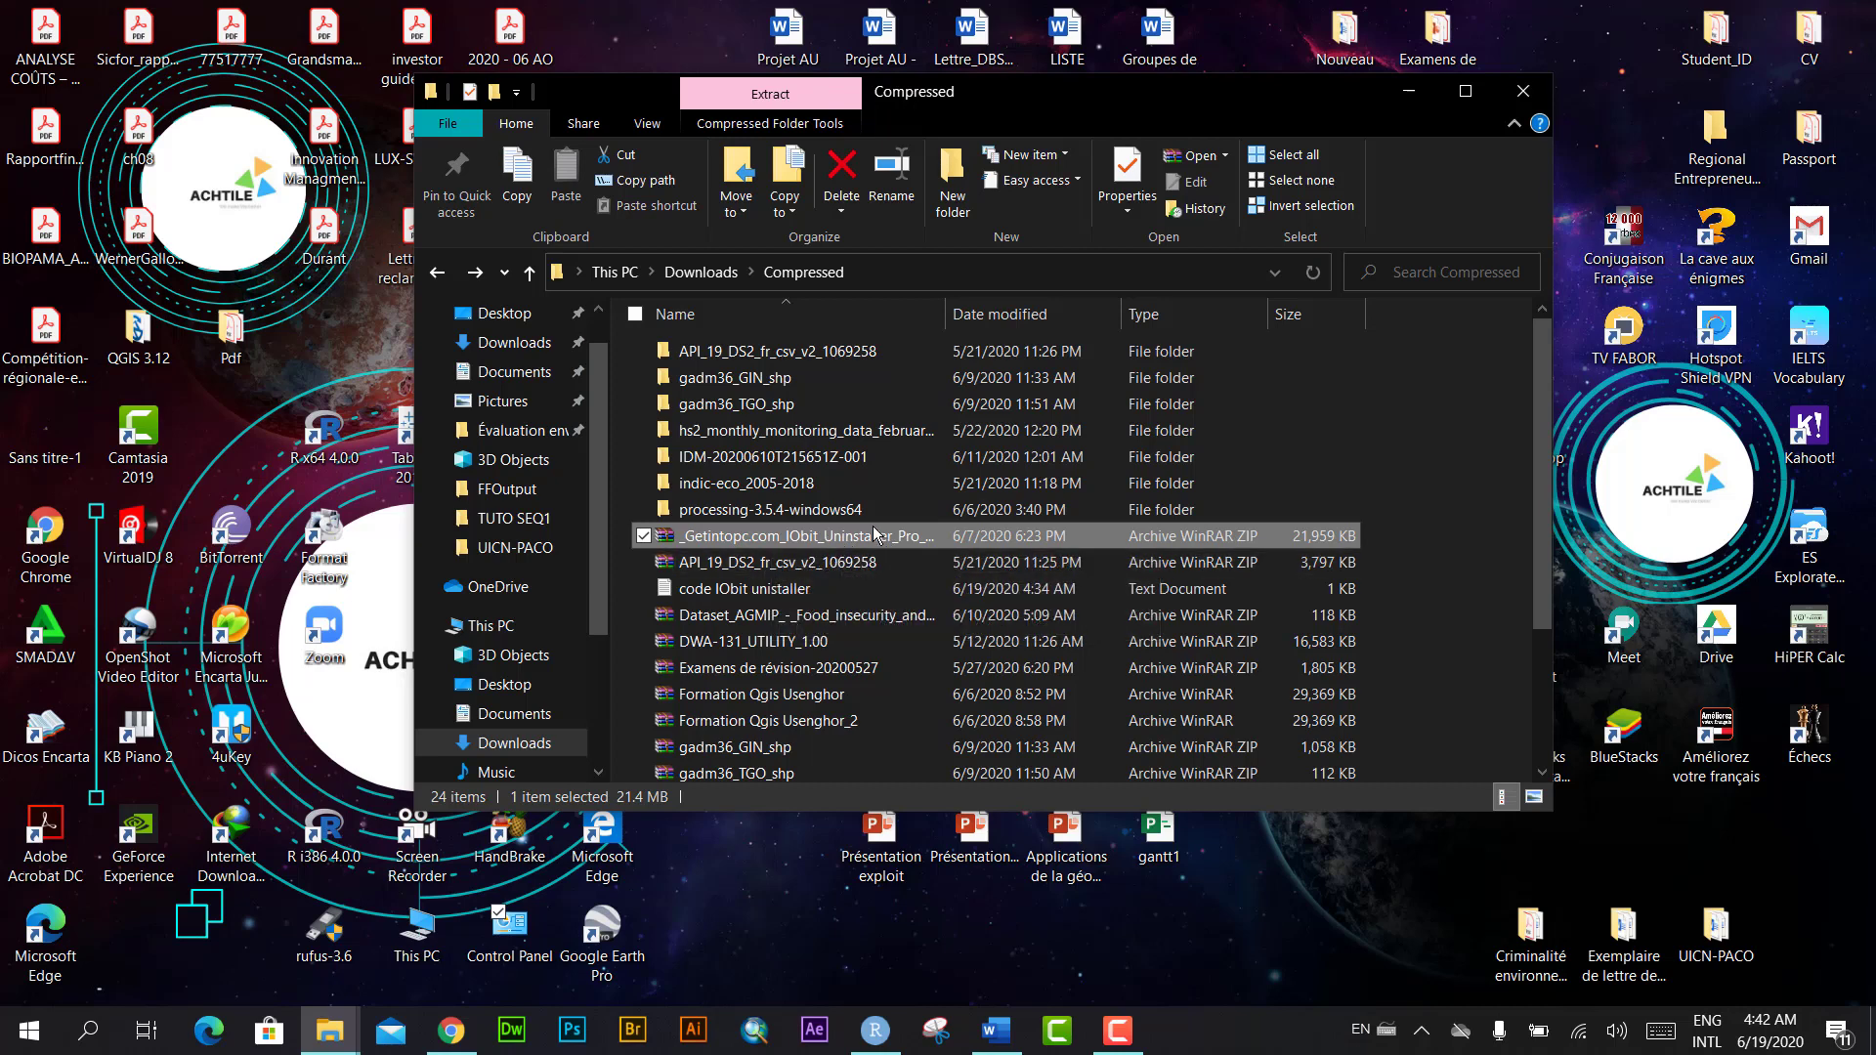
pyautogui.rightClick(809, 538)
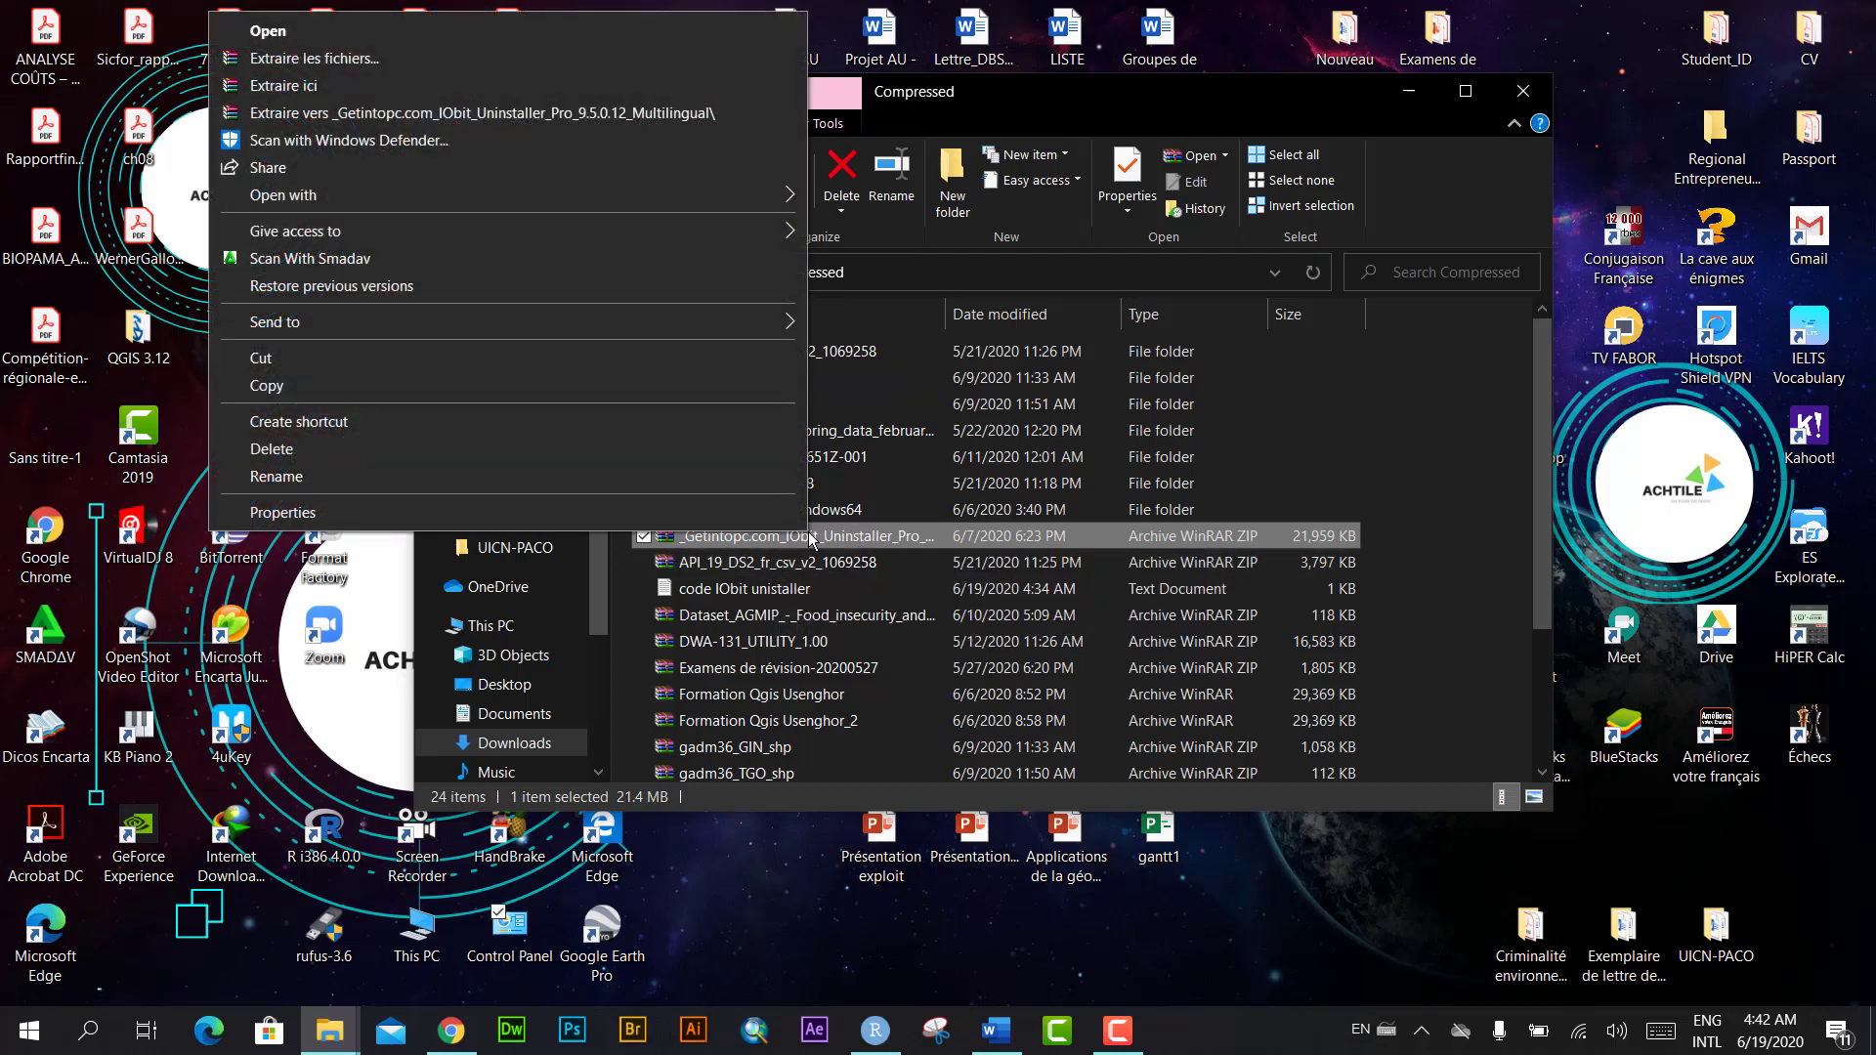
pyautogui.click(628, 113)
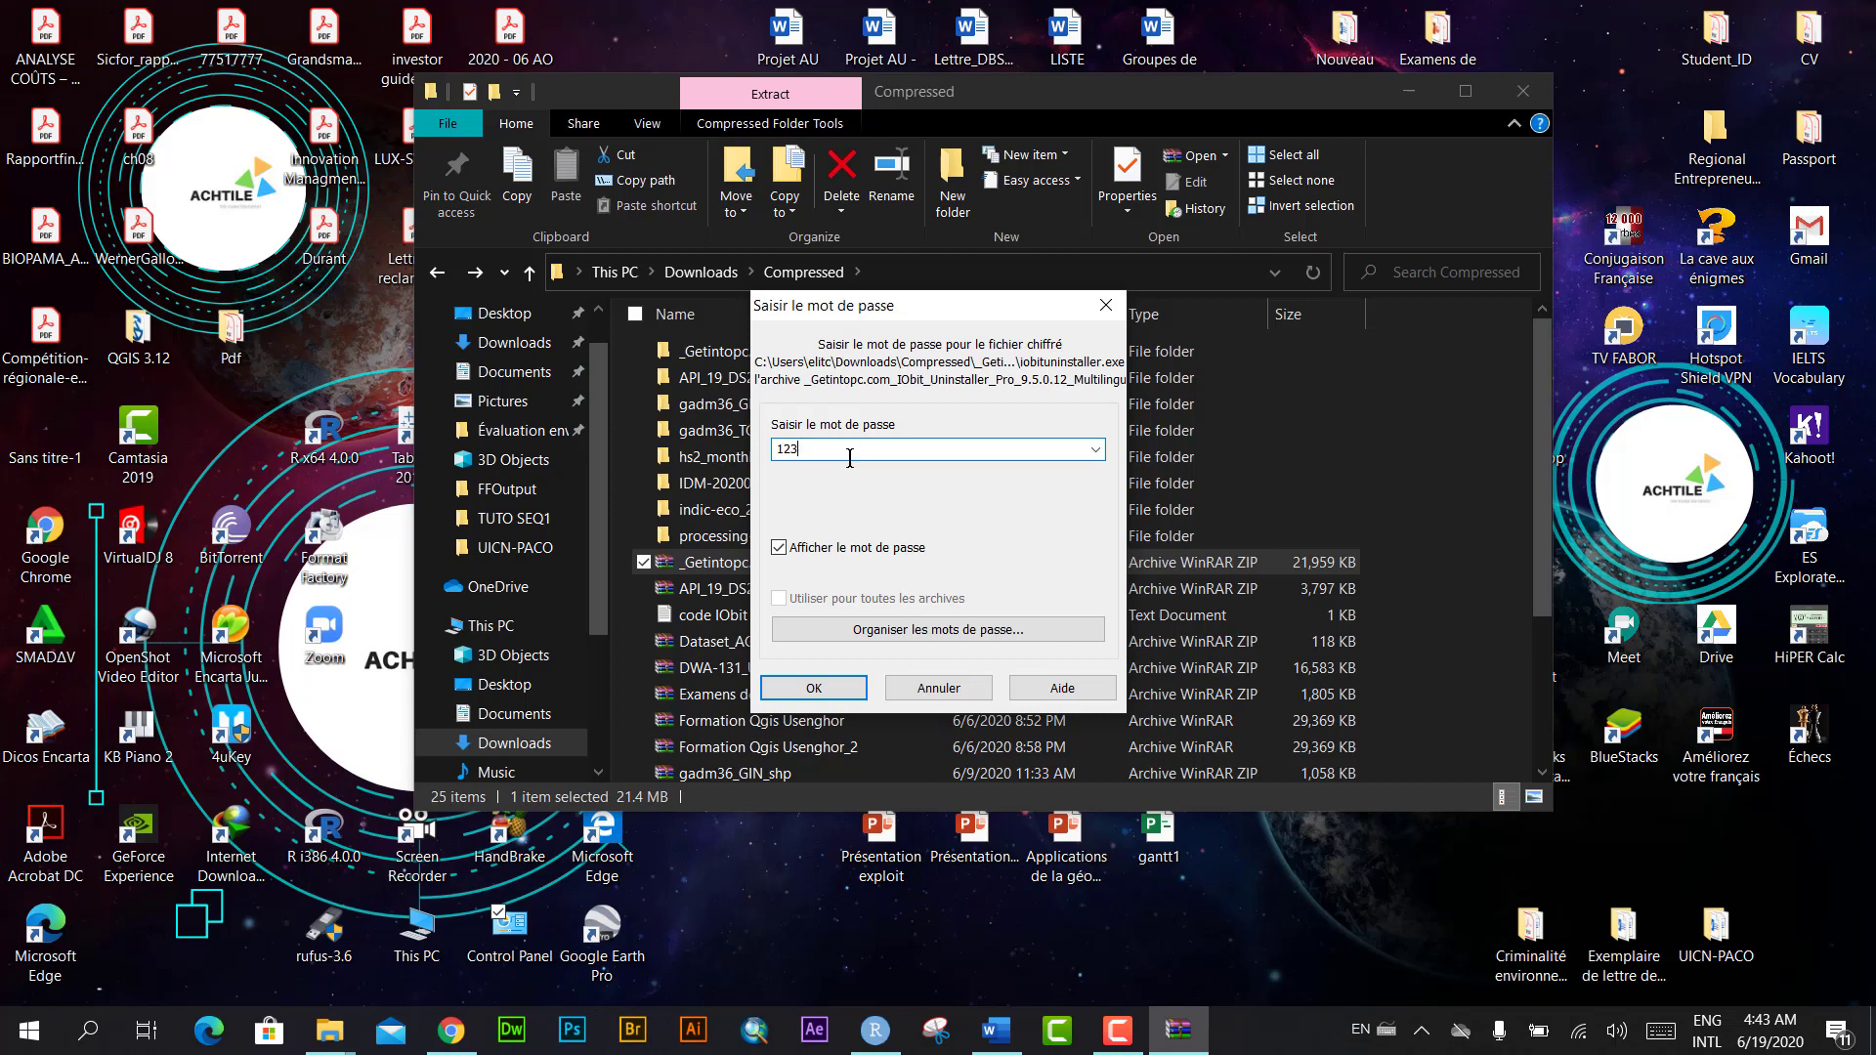
pyautogui.write('123')
pyautogui.click(826, 689)
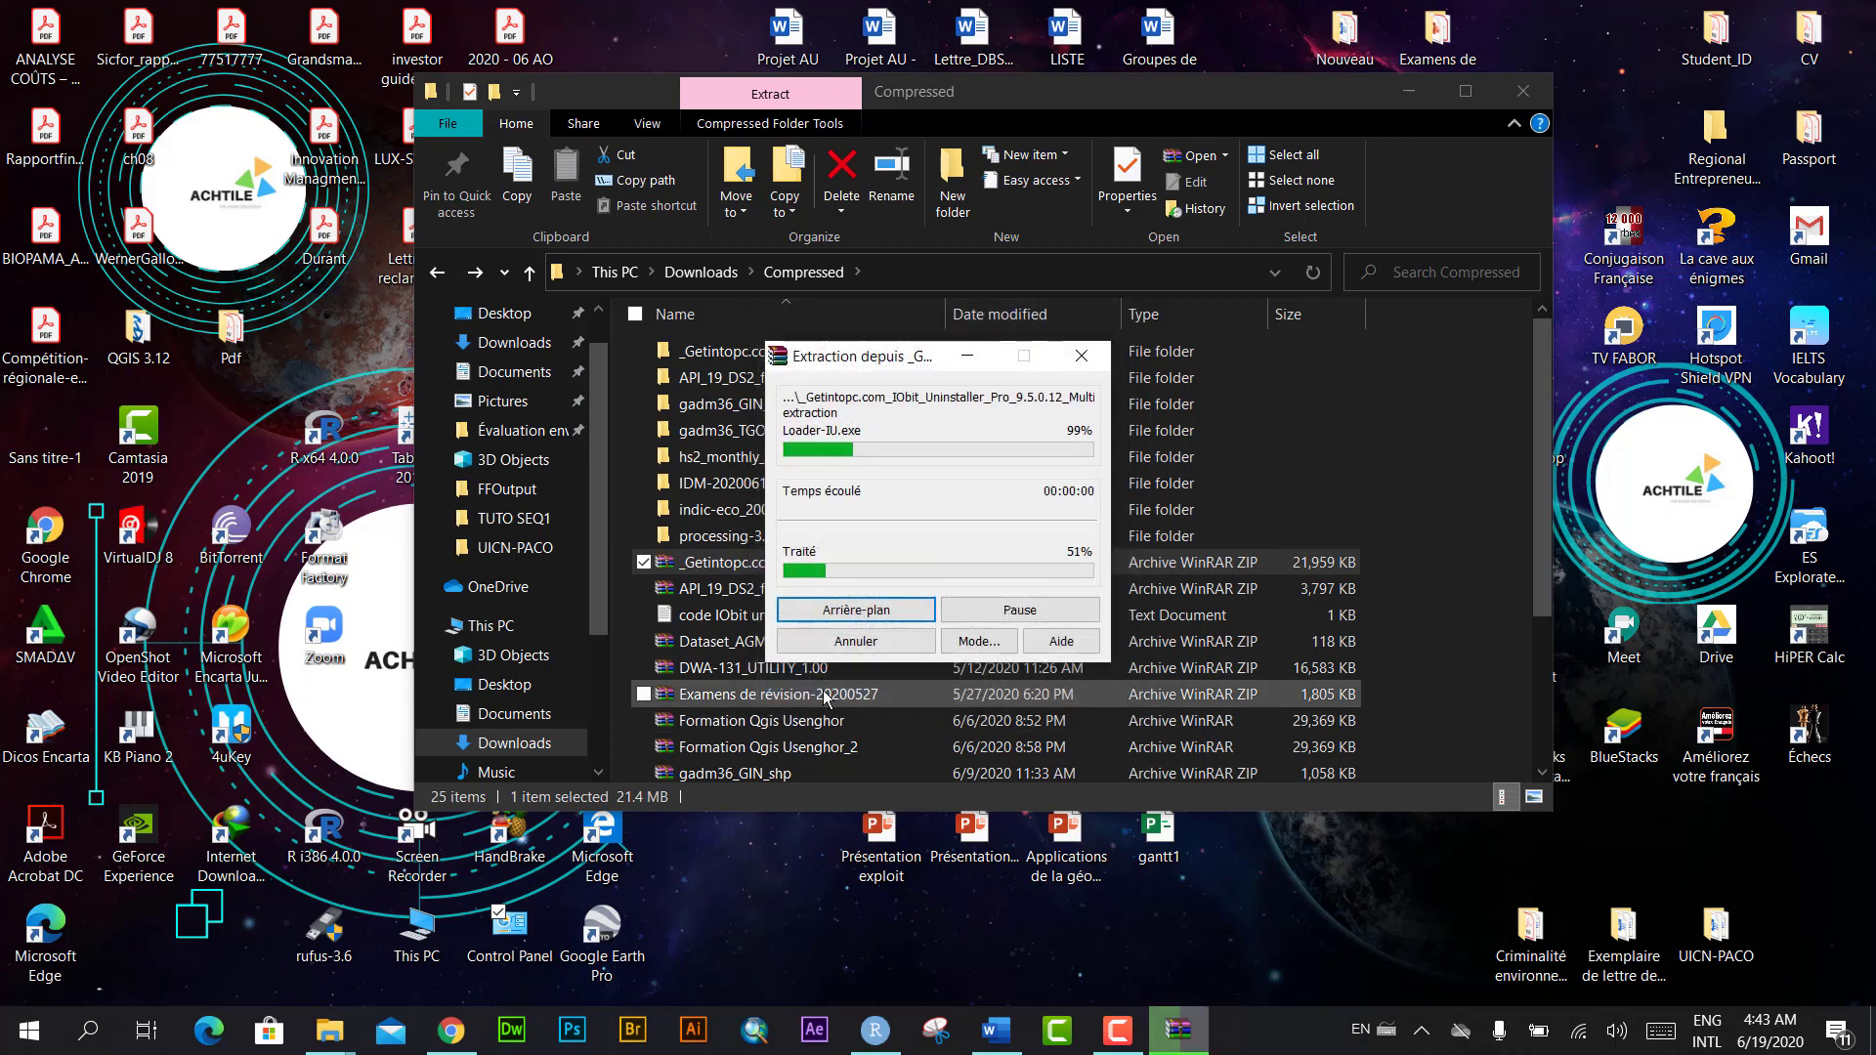
pyautogui.scroll(-3, 836, 548)
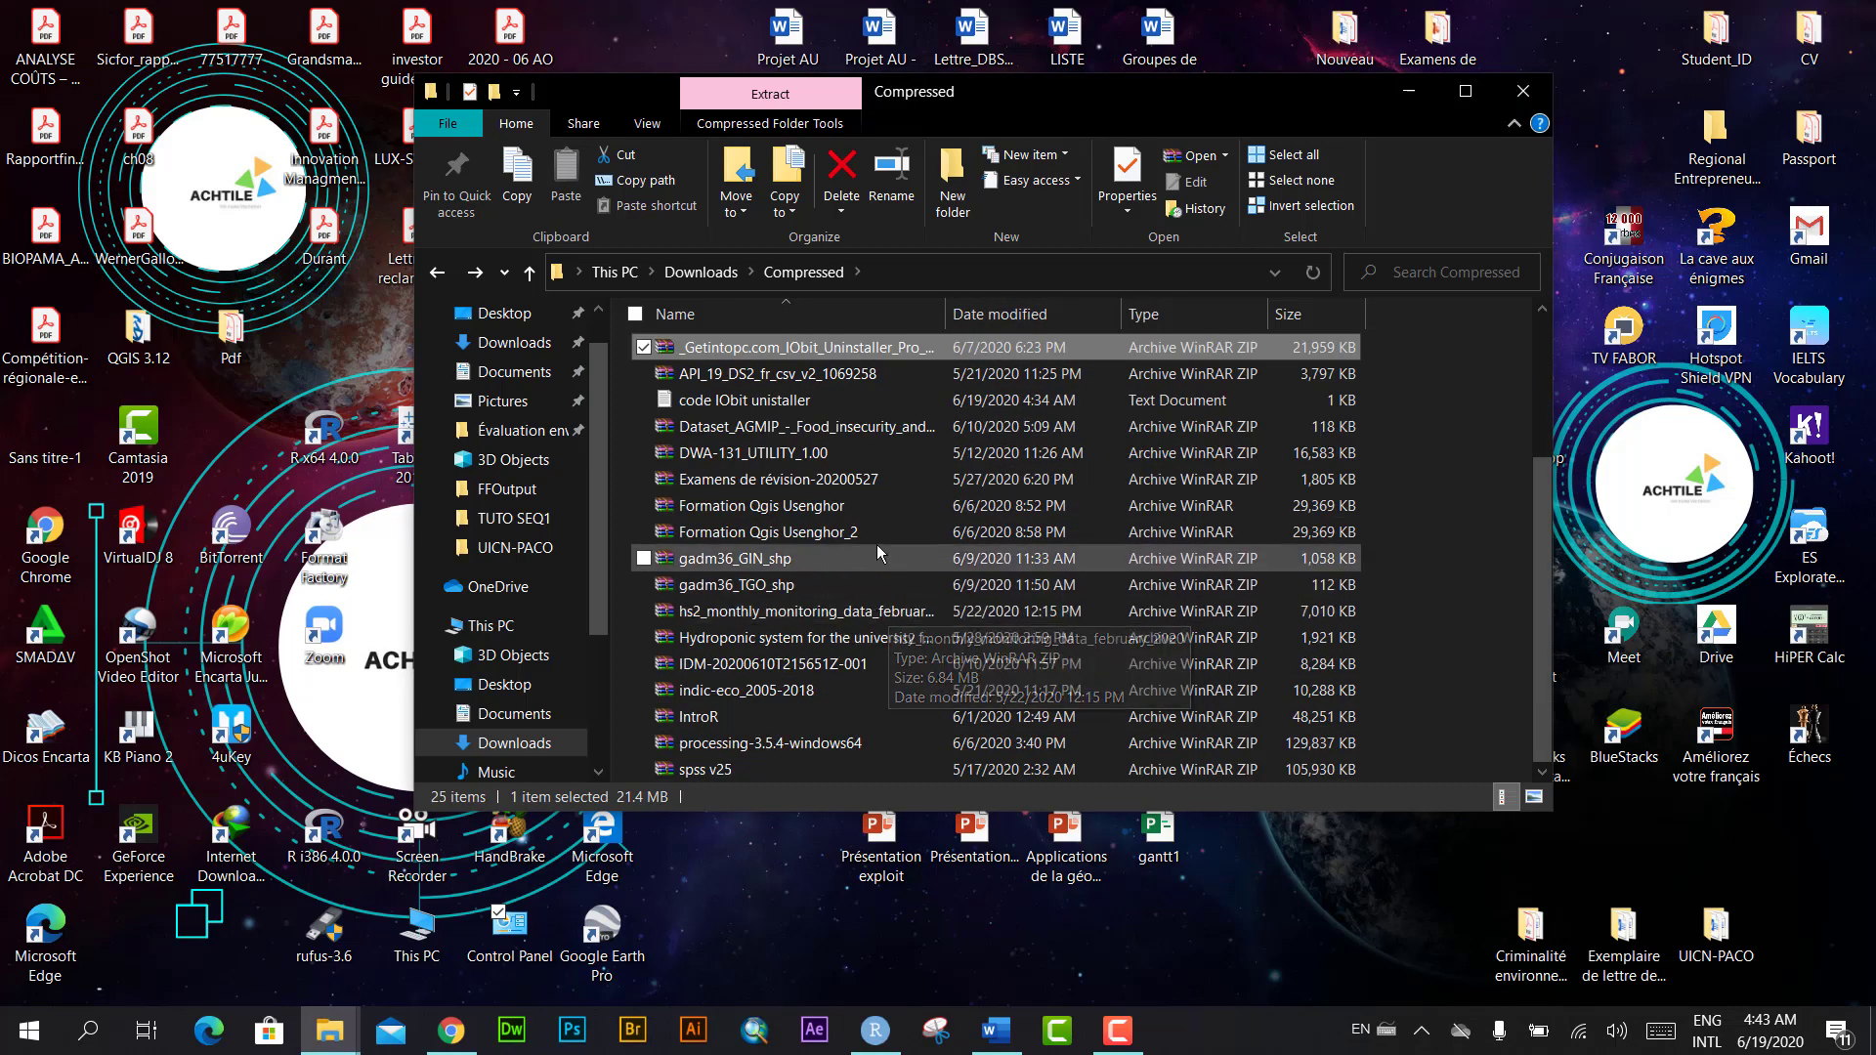
pyautogui.scroll(3, 876, 543)
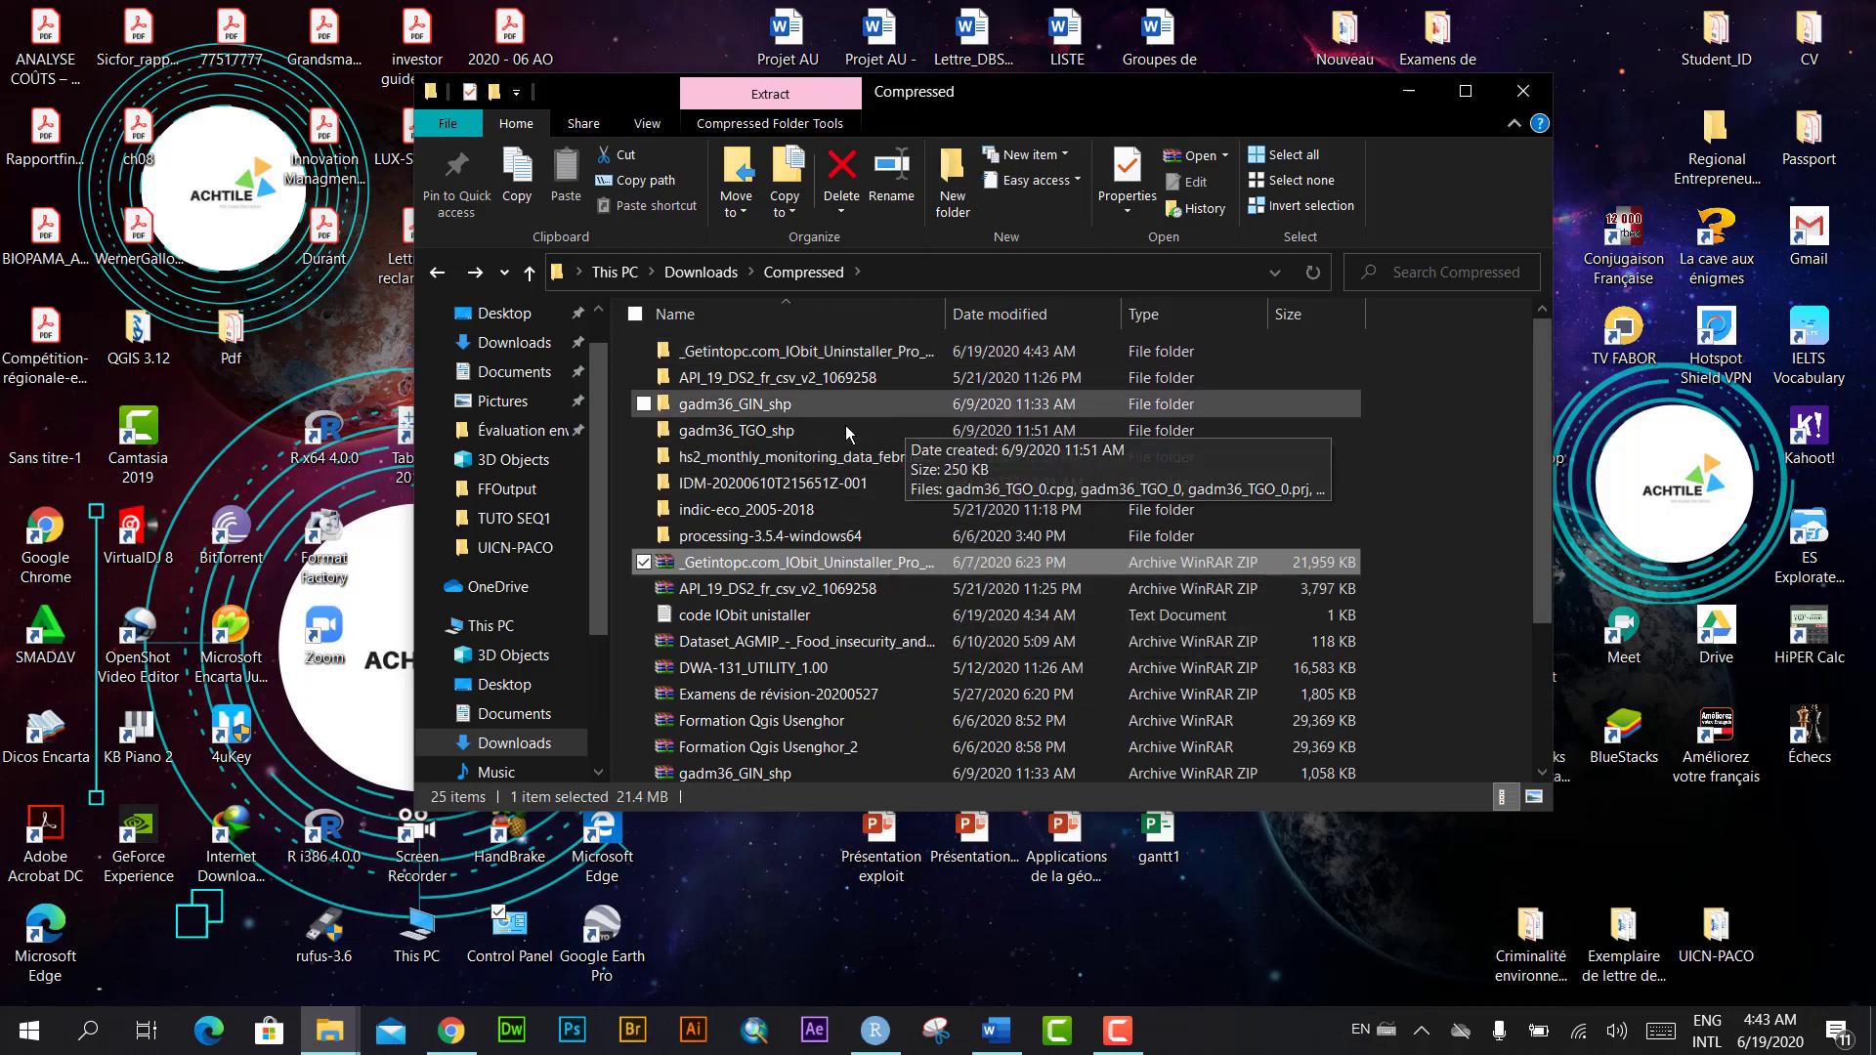
pyautogui.click(643, 563)
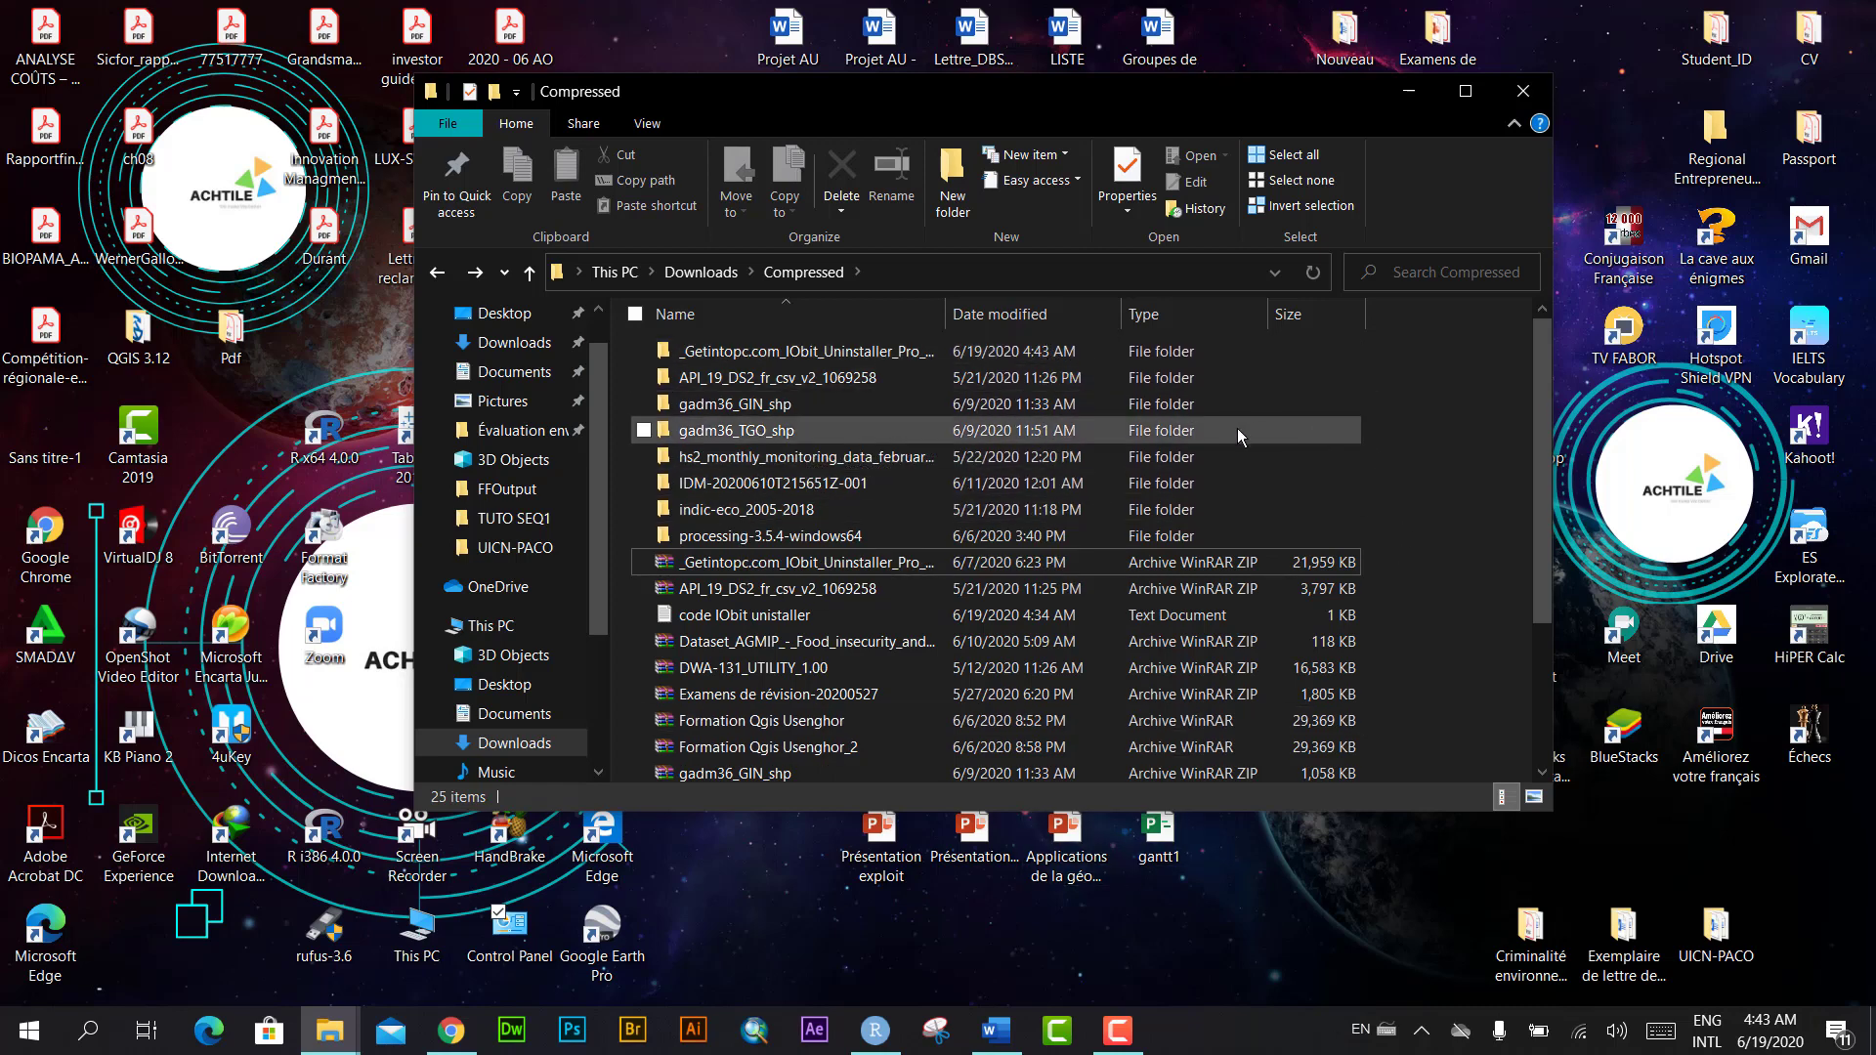
# Step: Turn Real-time protection off in Virus & threat protection settings, then close Windows Security
pyautogui.click(1426, 1039)
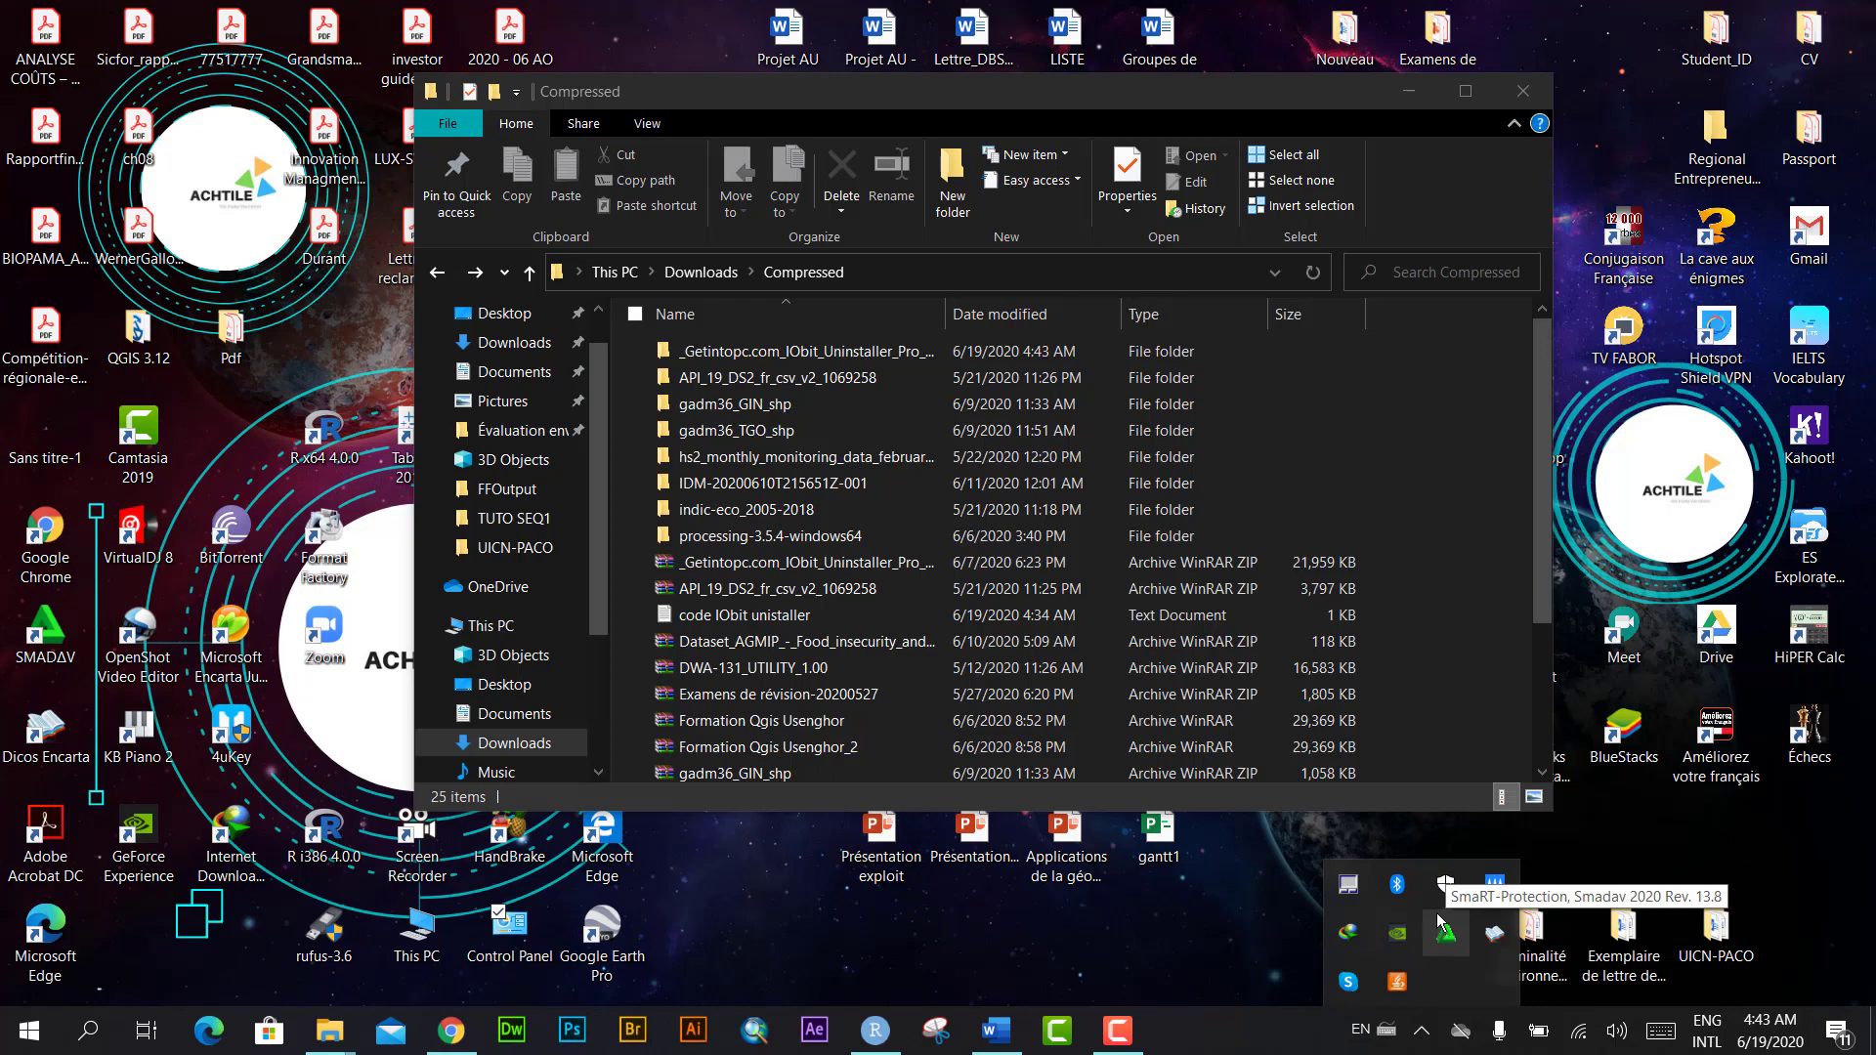
pyautogui.click(1445, 884)
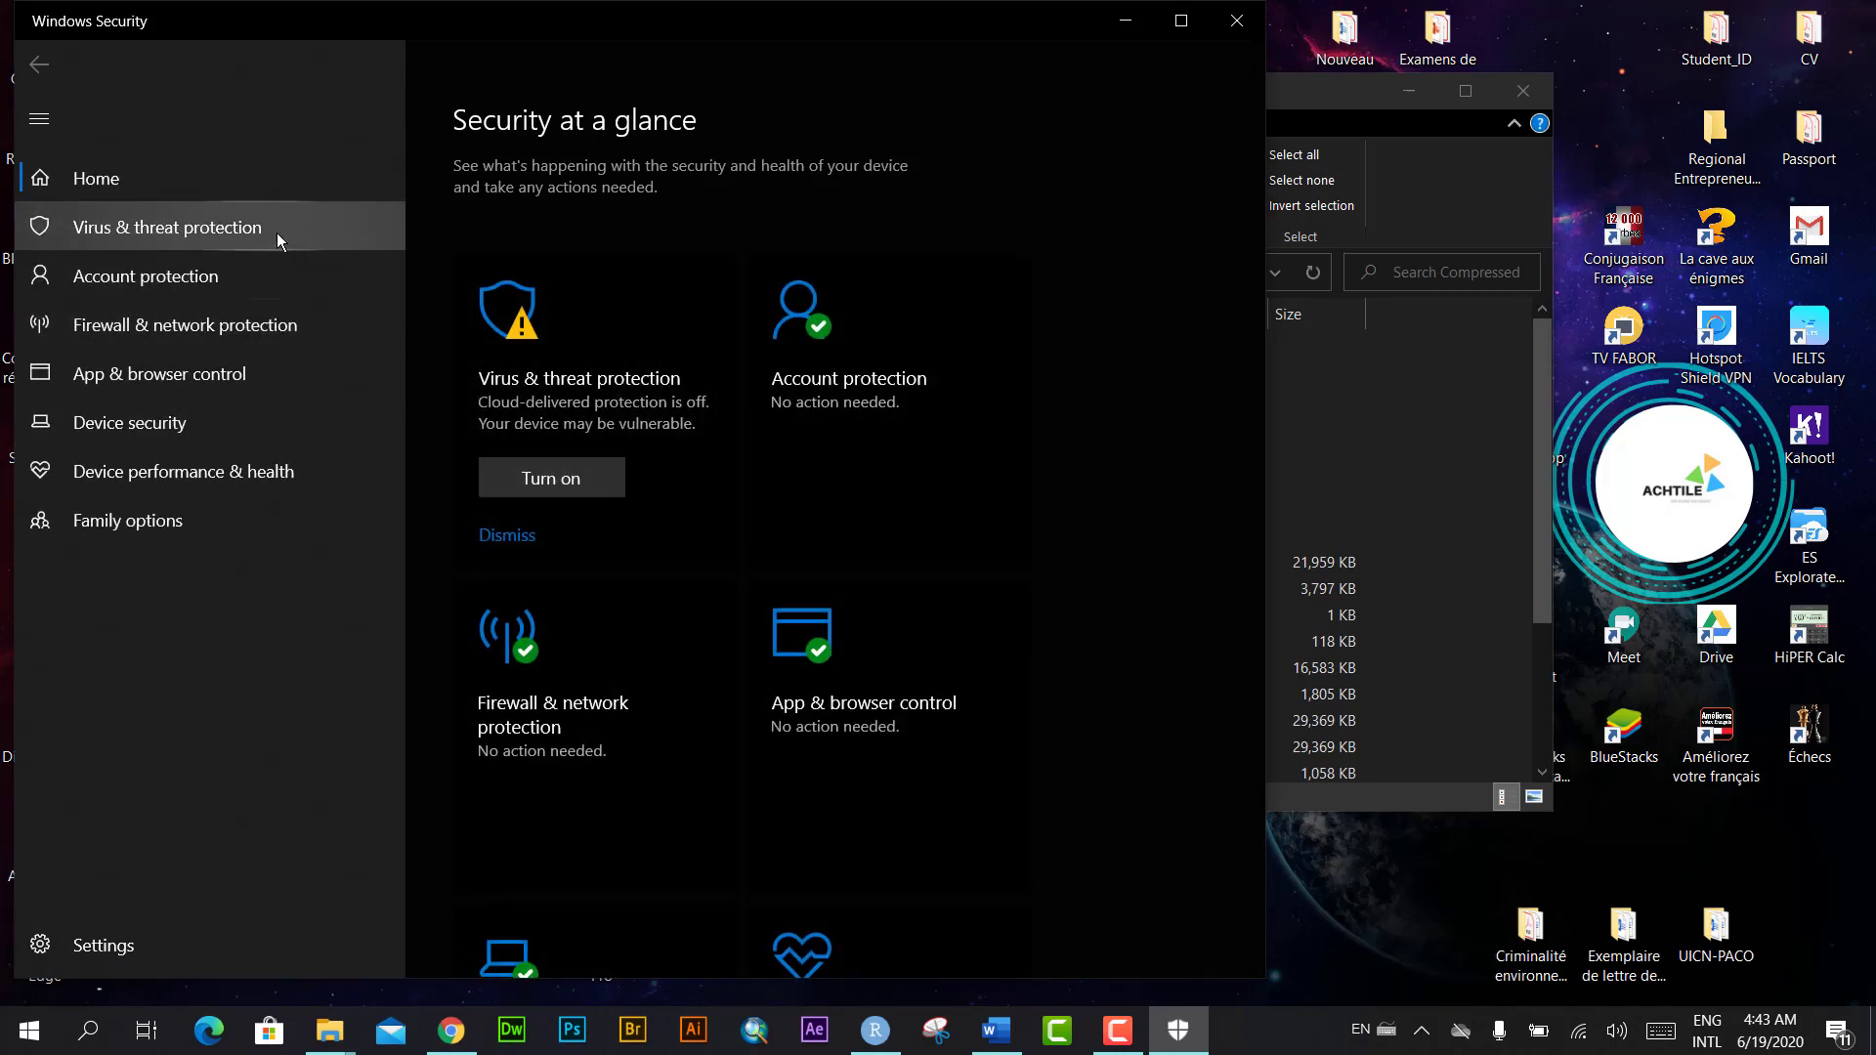
pyautogui.click(272, 231)
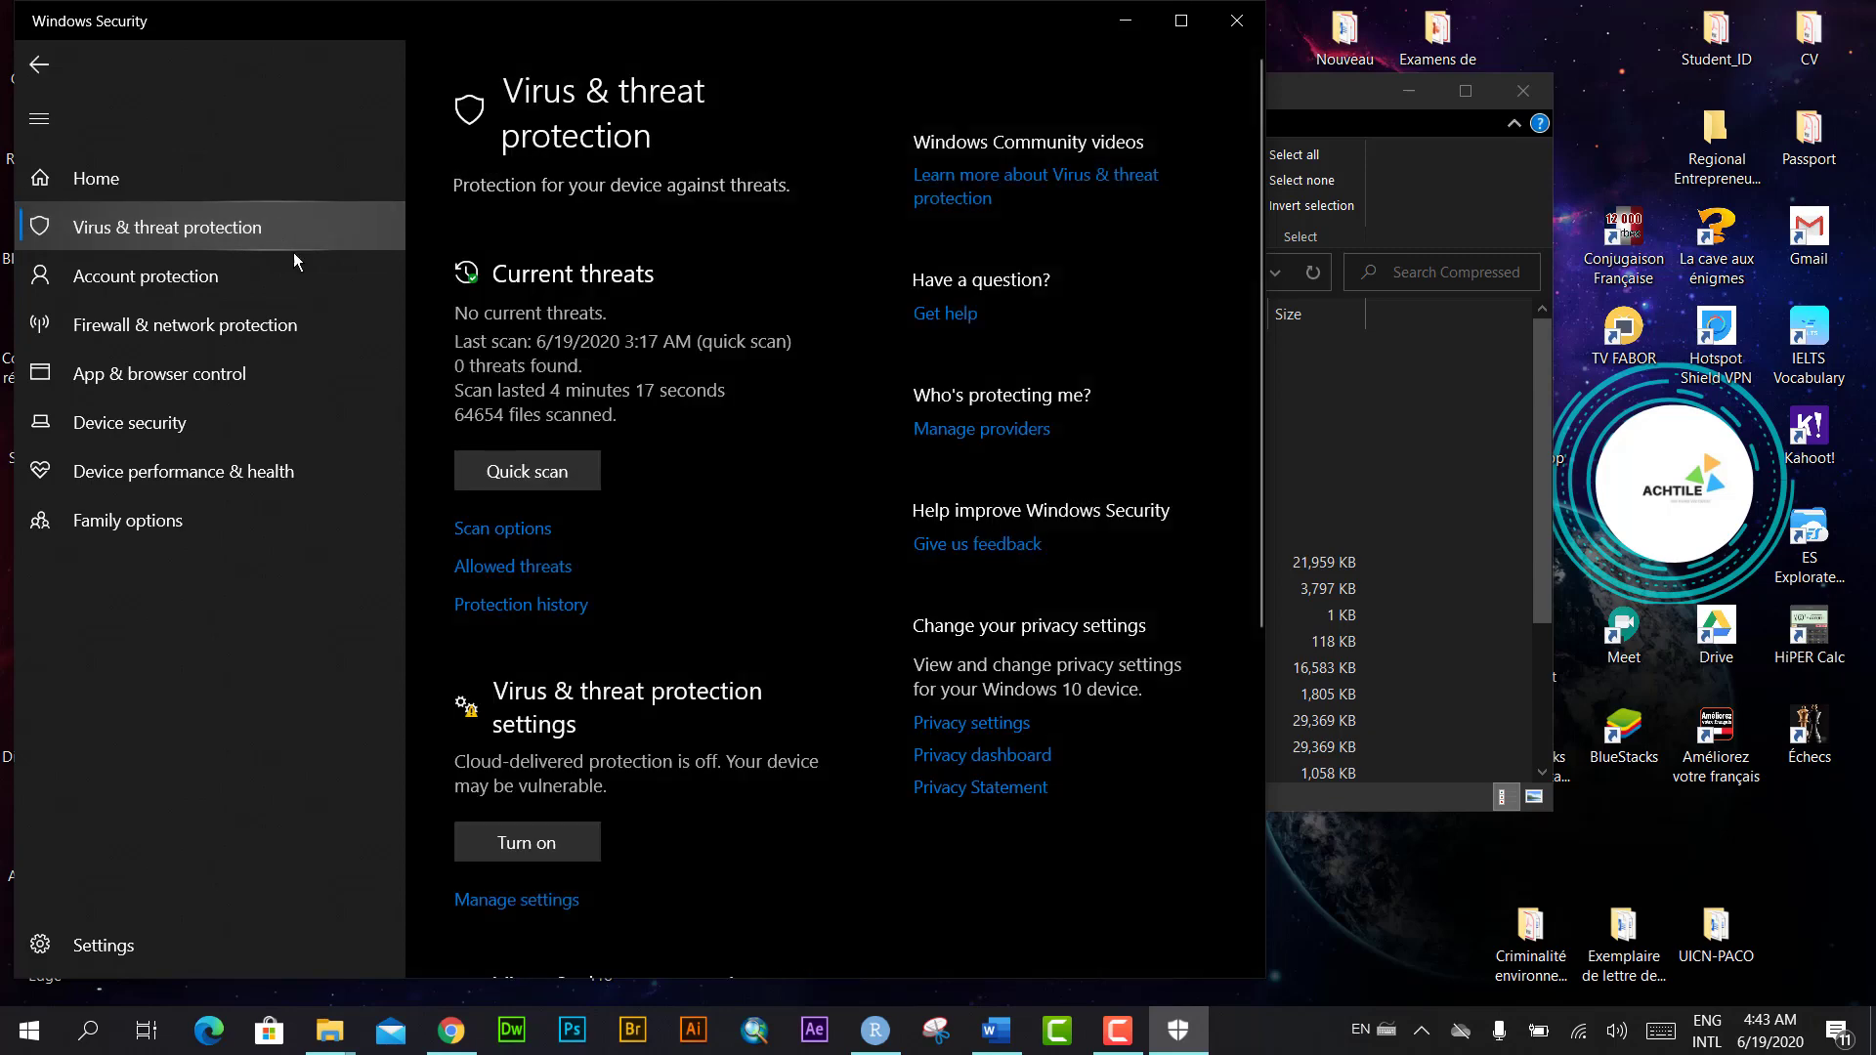
pyautogui.scroll(-3, 671, 502)
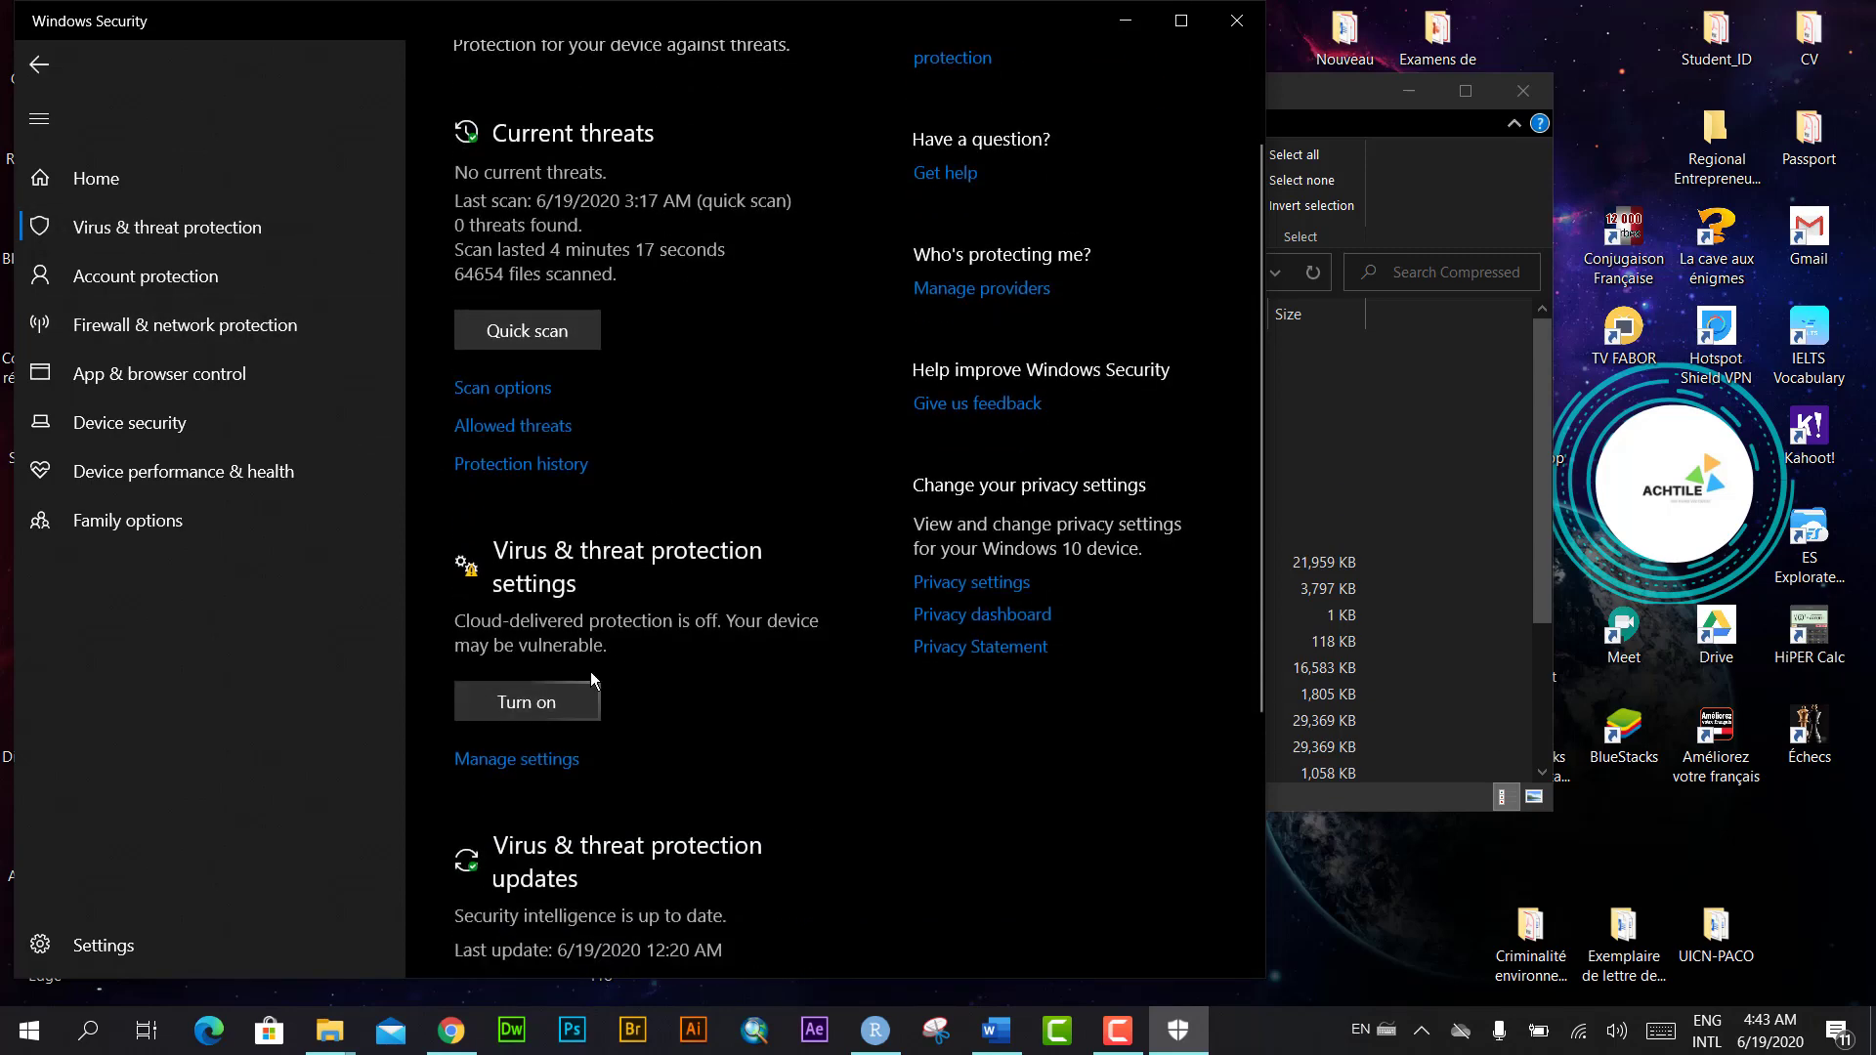
pyautogui.scroll(-2, 592, 676)
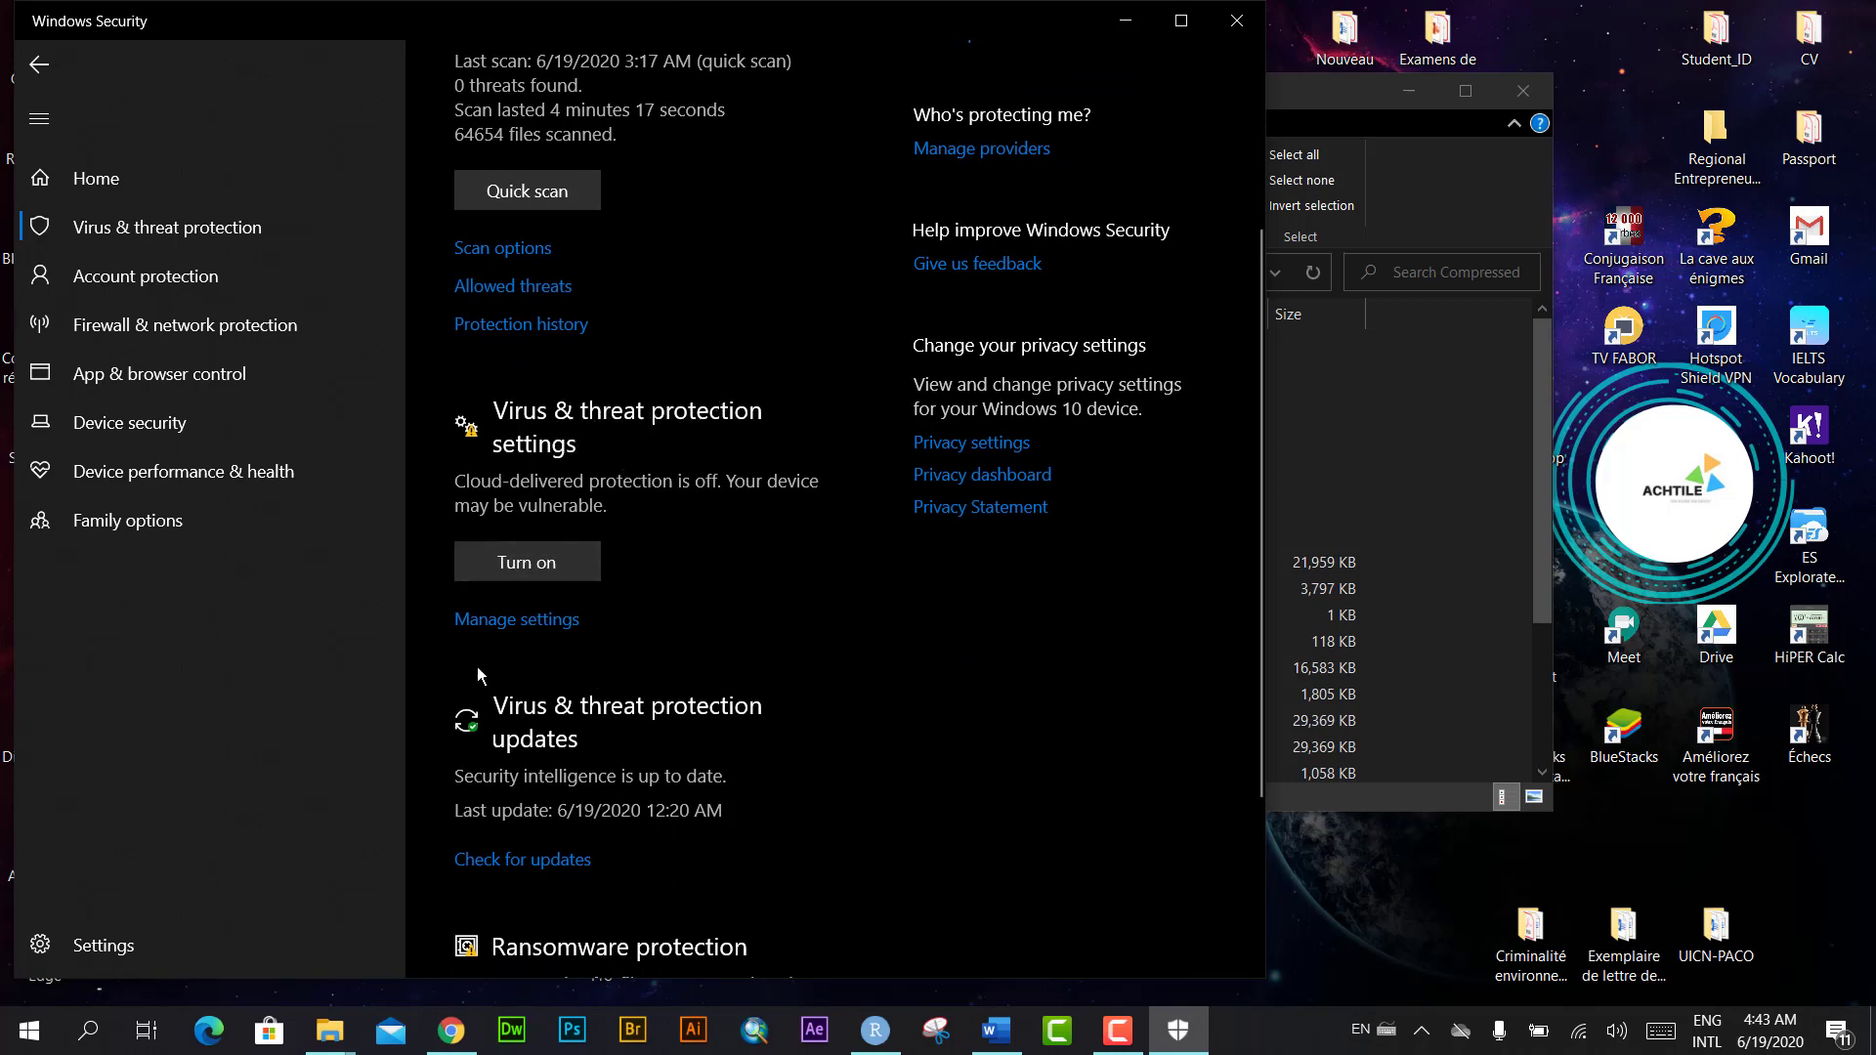
pyautogui.click(532, 636)
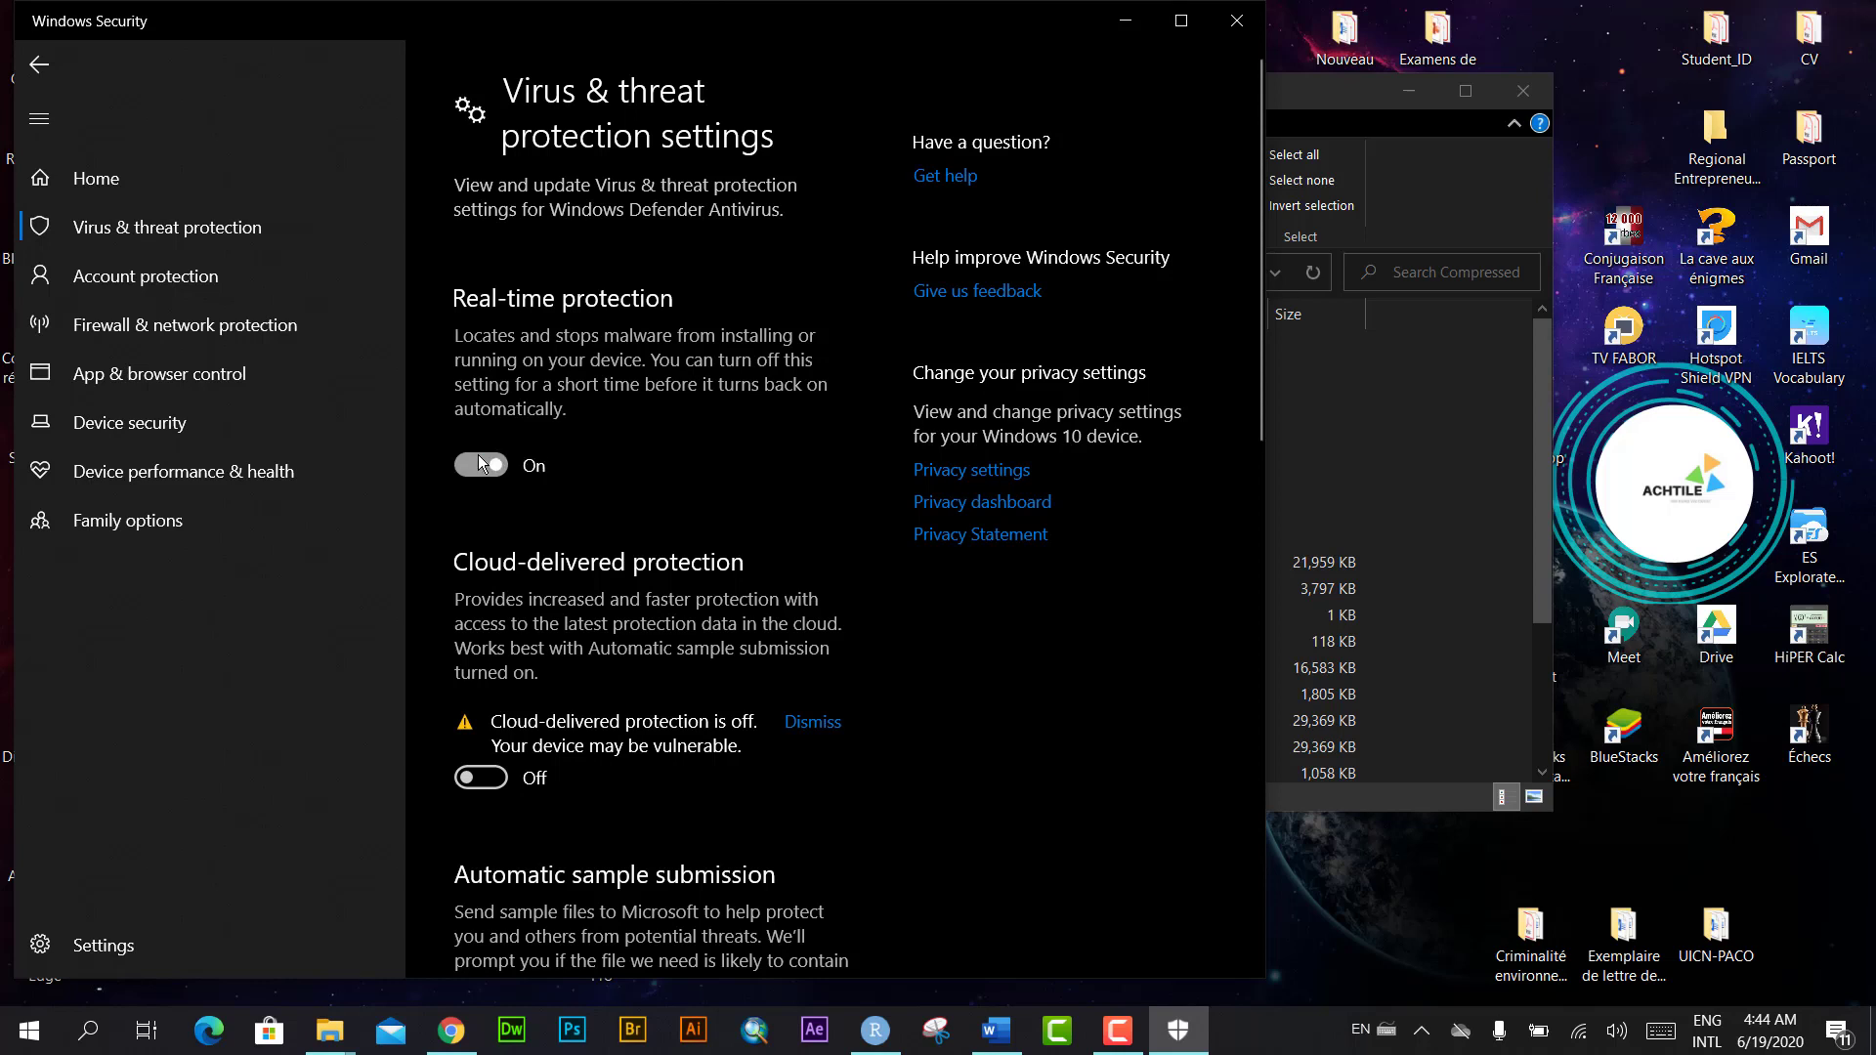
pyautogui.click(480, 464)
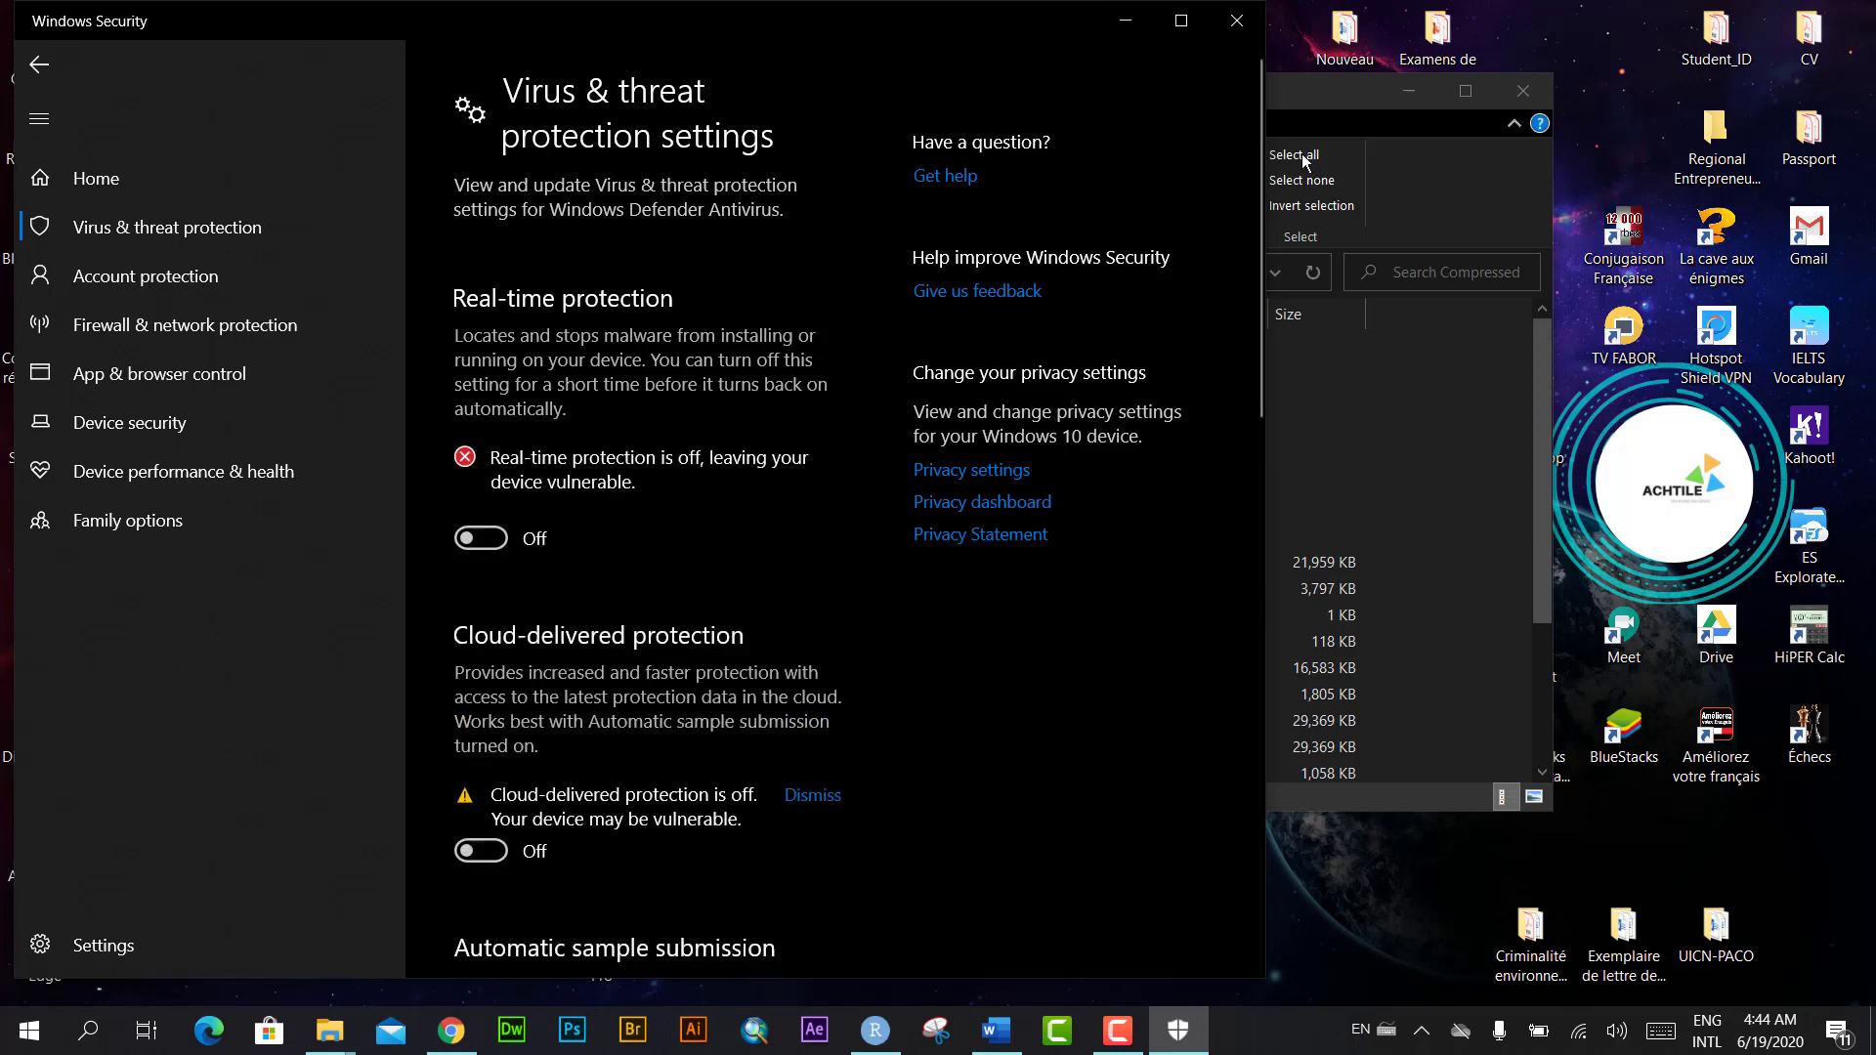
pyautogui.click(1237, 20)
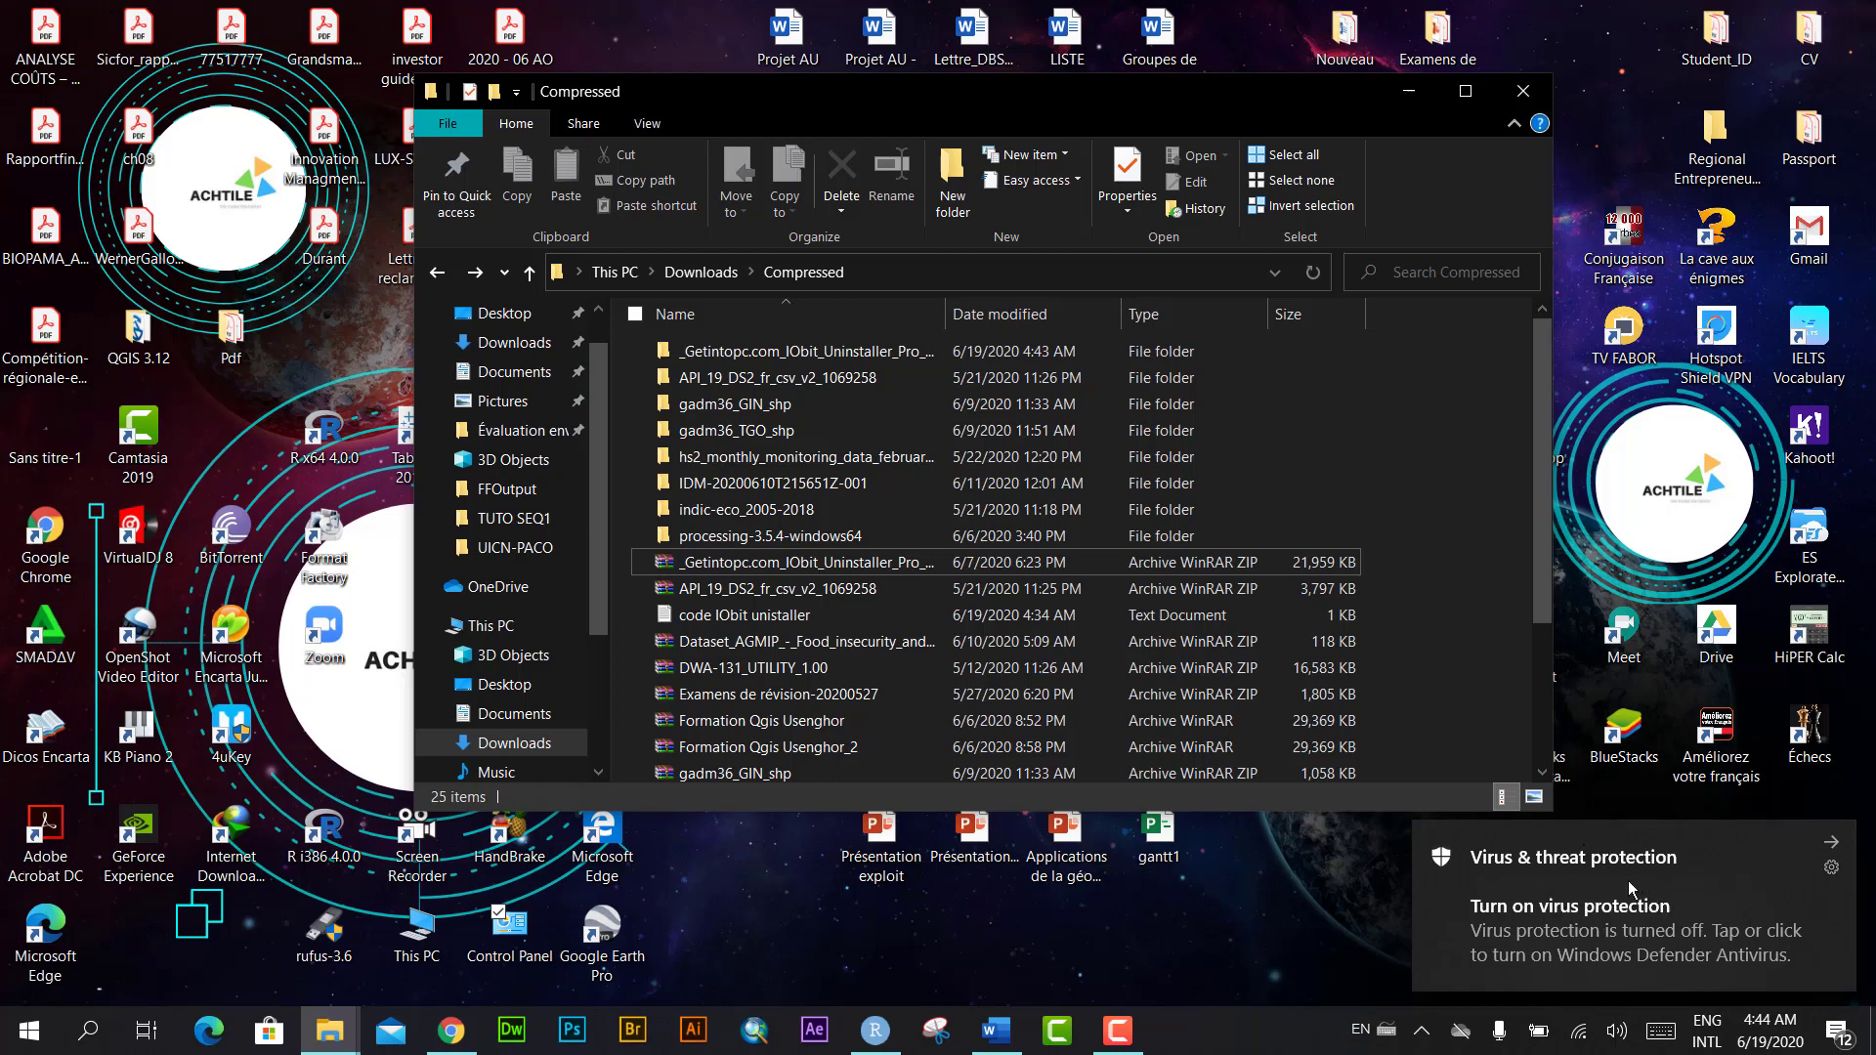
# Step: Run iobituninstaller from the IObit_Uninstaller_Pro_9.5.0.12_Multilingual folder
pyautogui.doubleClick(803, 354)
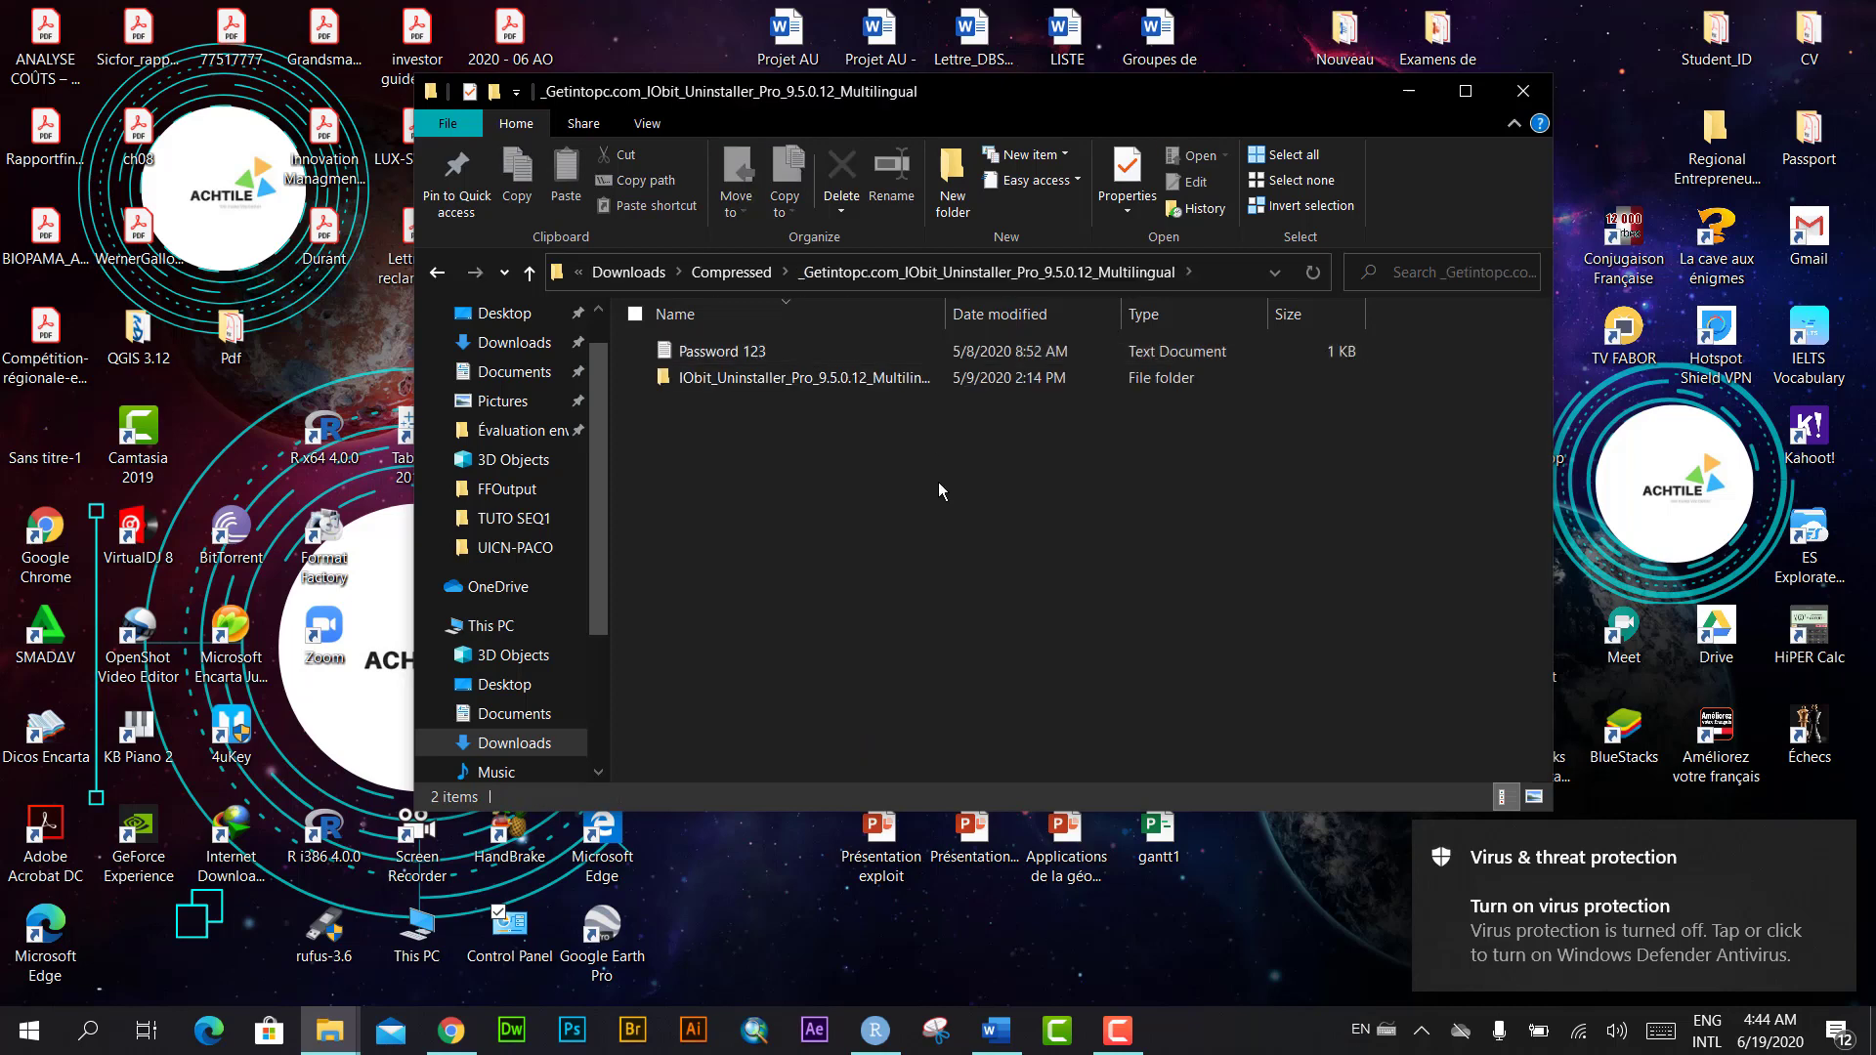
pyautogui.doubleClick(875, 377)
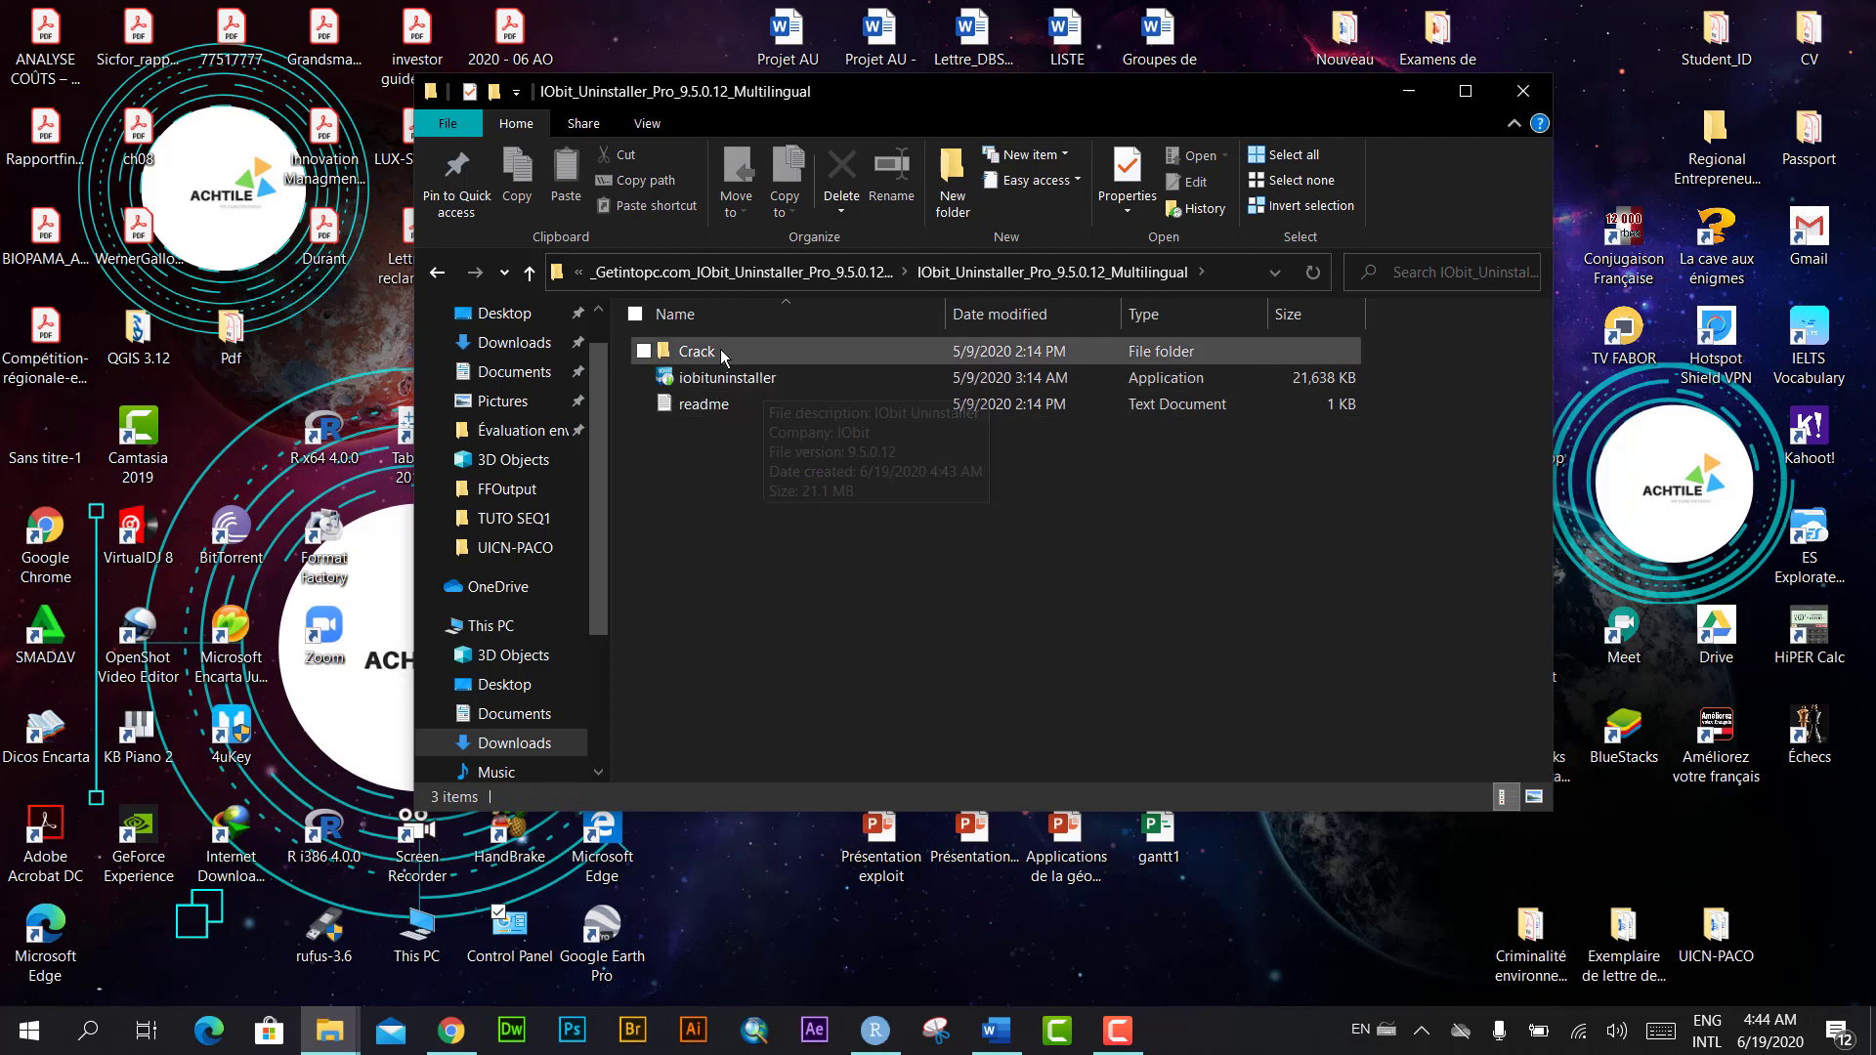
pyautogui.doubleClick(794, 379)
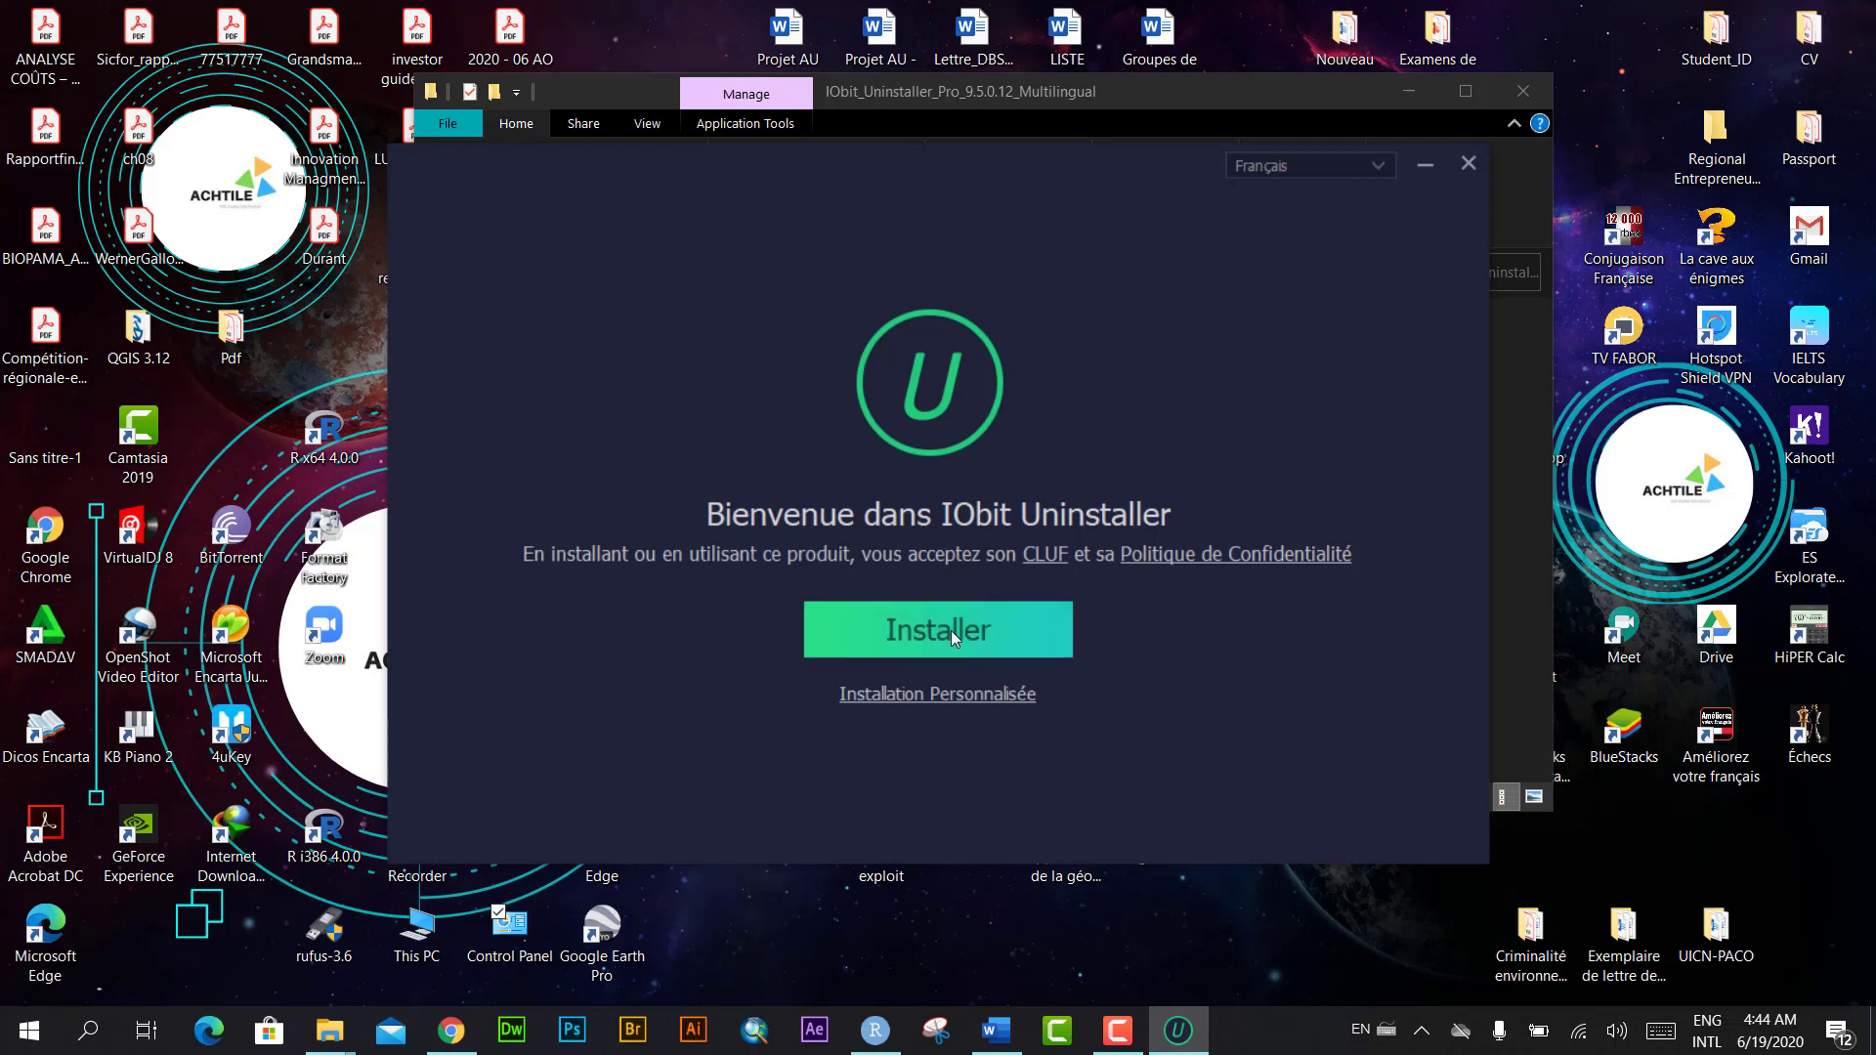
# Step: Install IObit Uninstaller, skipping the adaware Web Companion offer and newsletter, then launch it
pyautogui.click(951, 630)
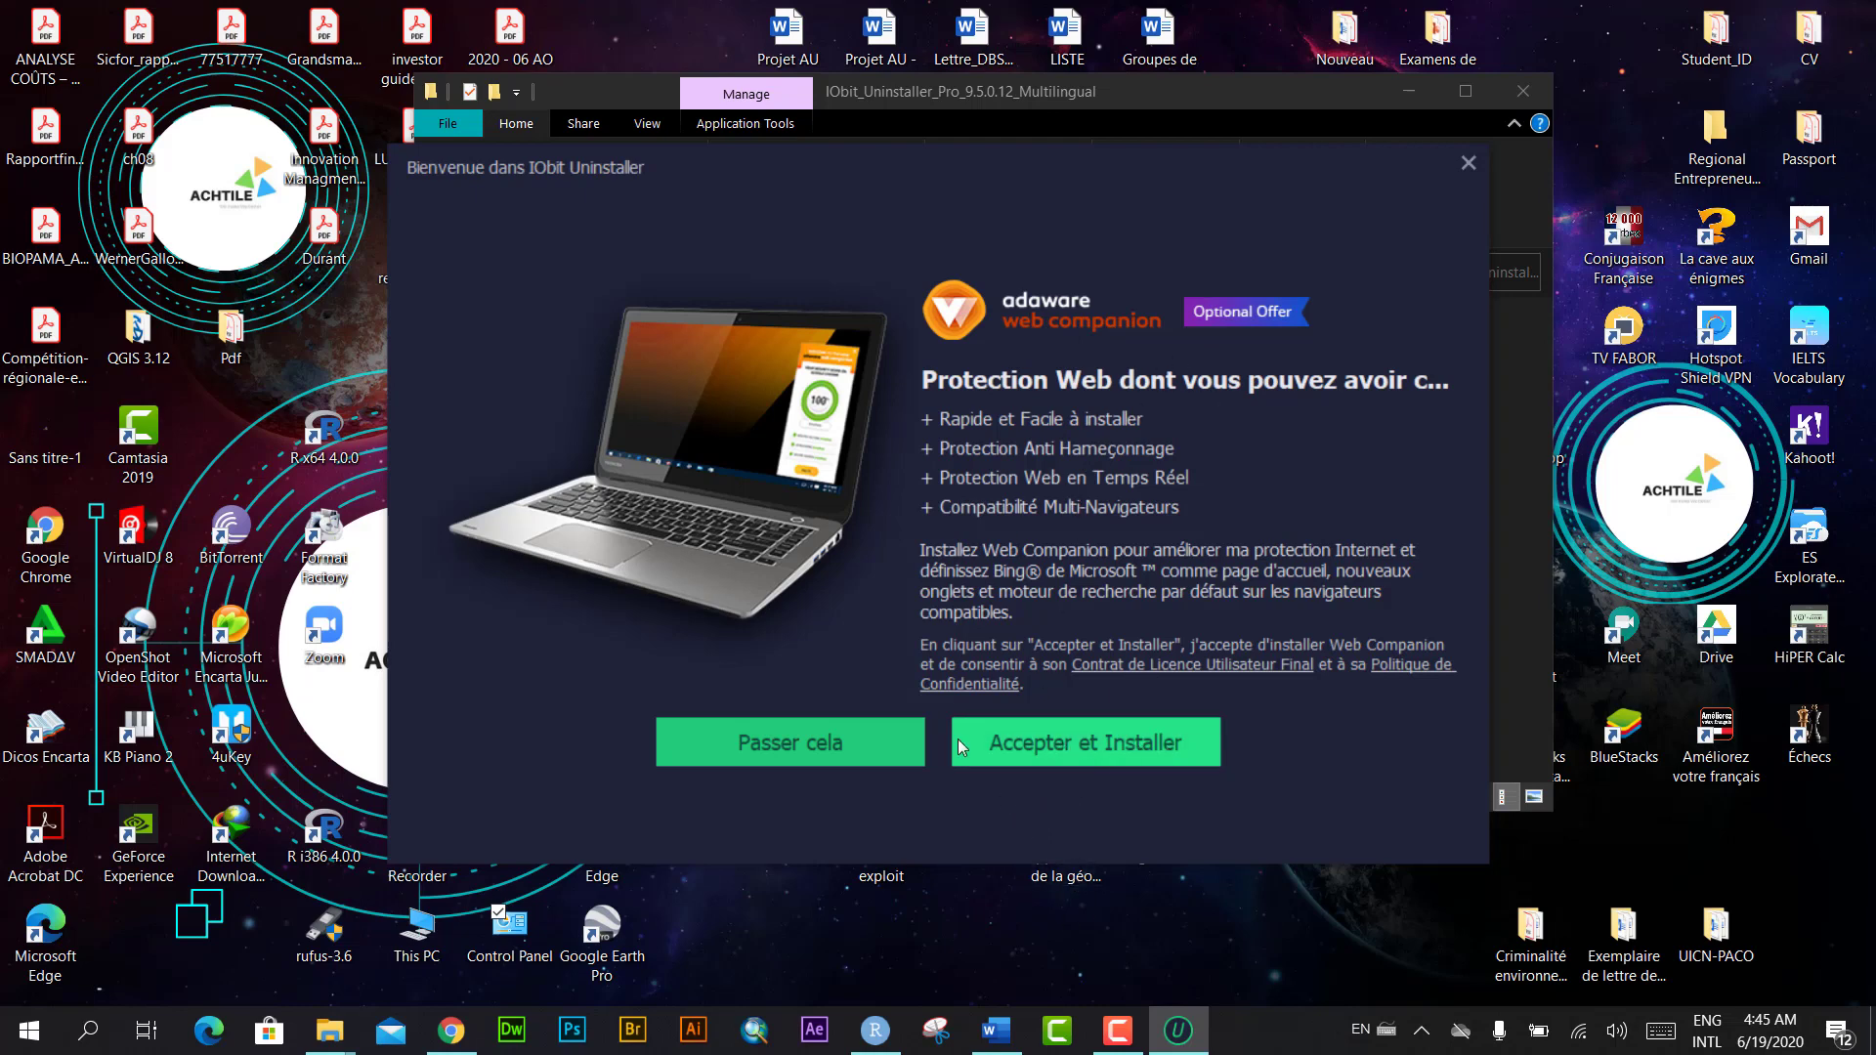
pyautogui.click(787, 743)
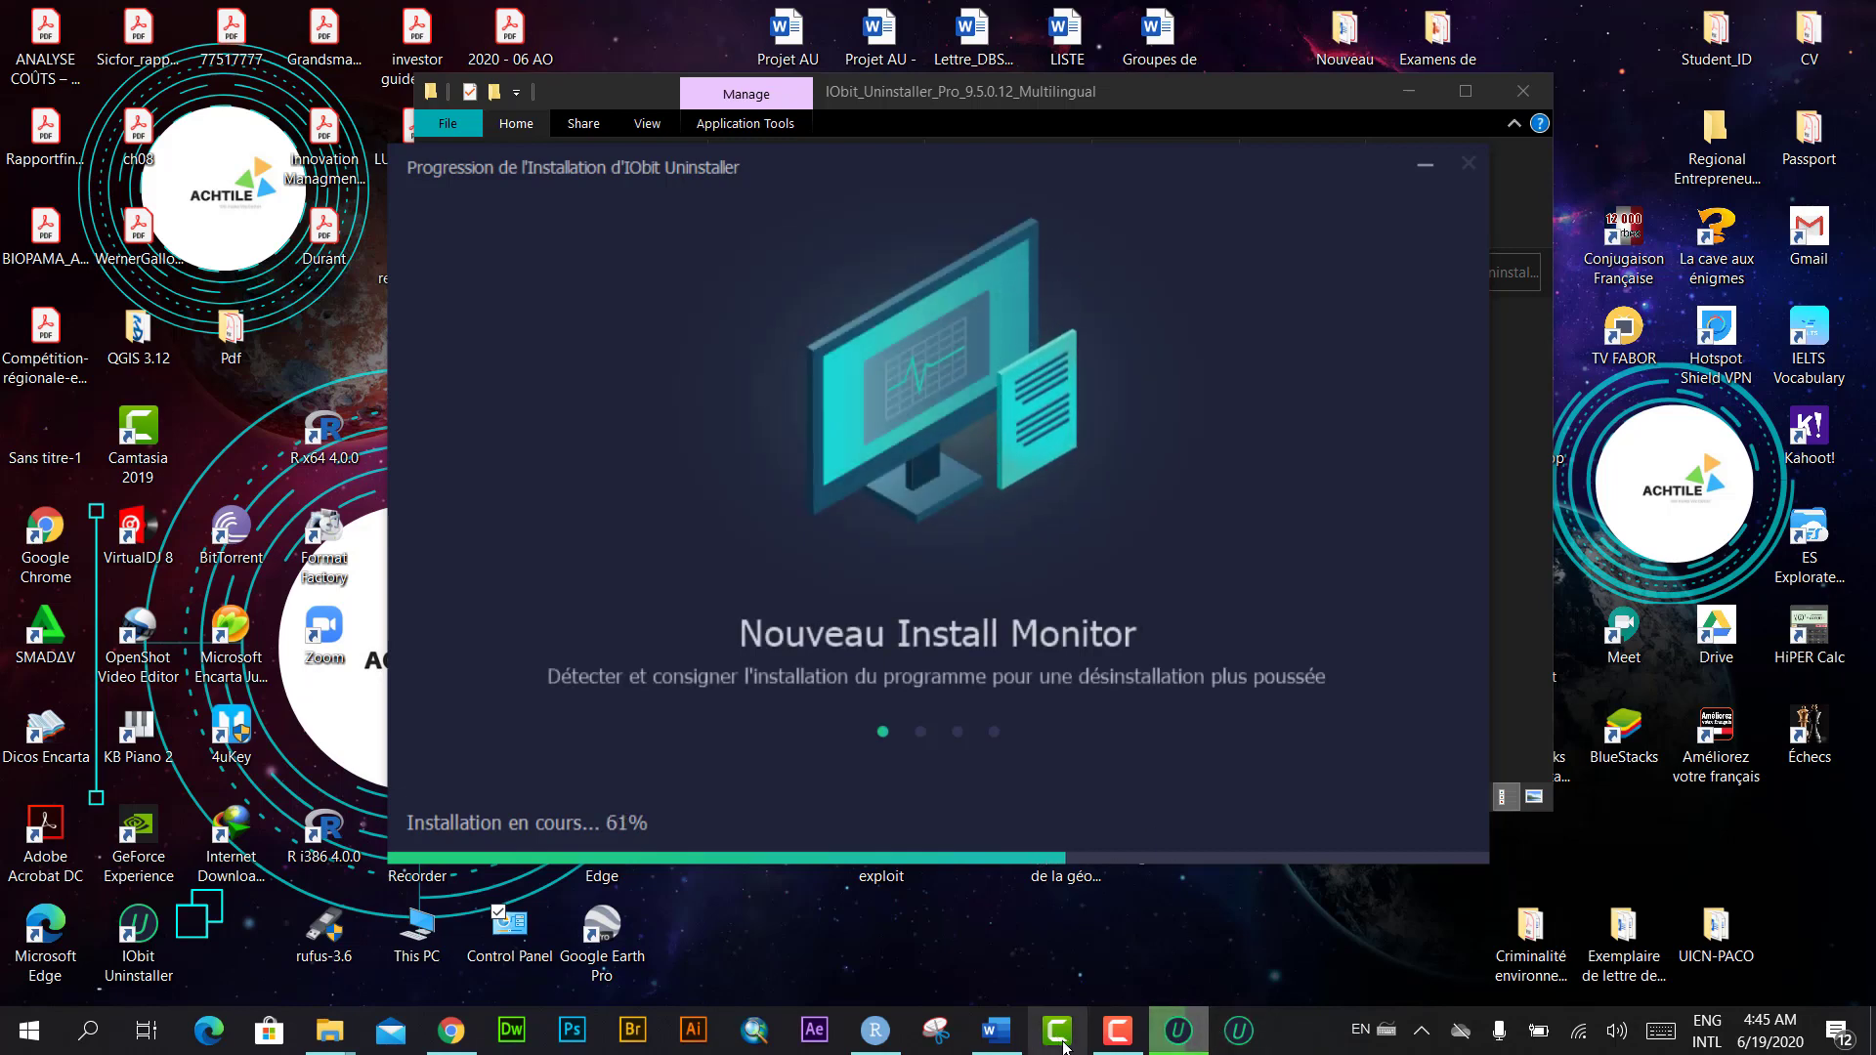
pyautogui.click(1116, 1030)
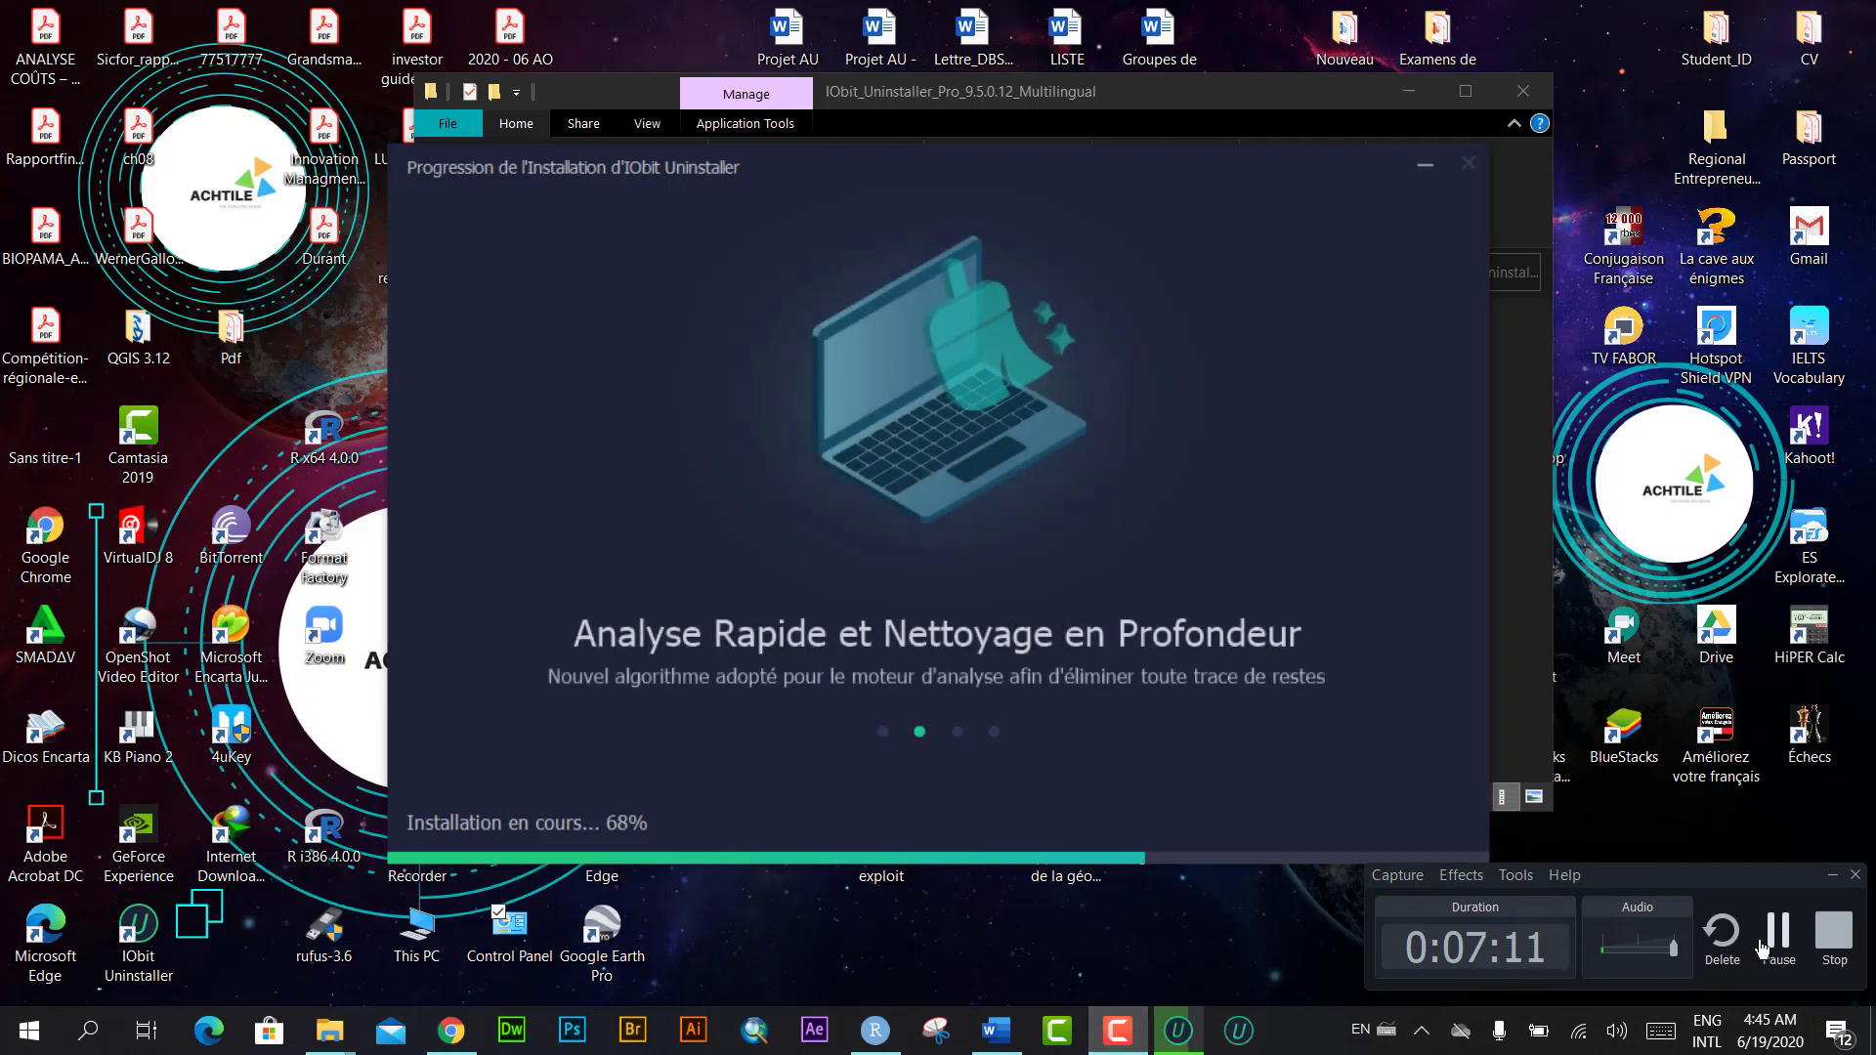
pyautogui.click(1778, 933)
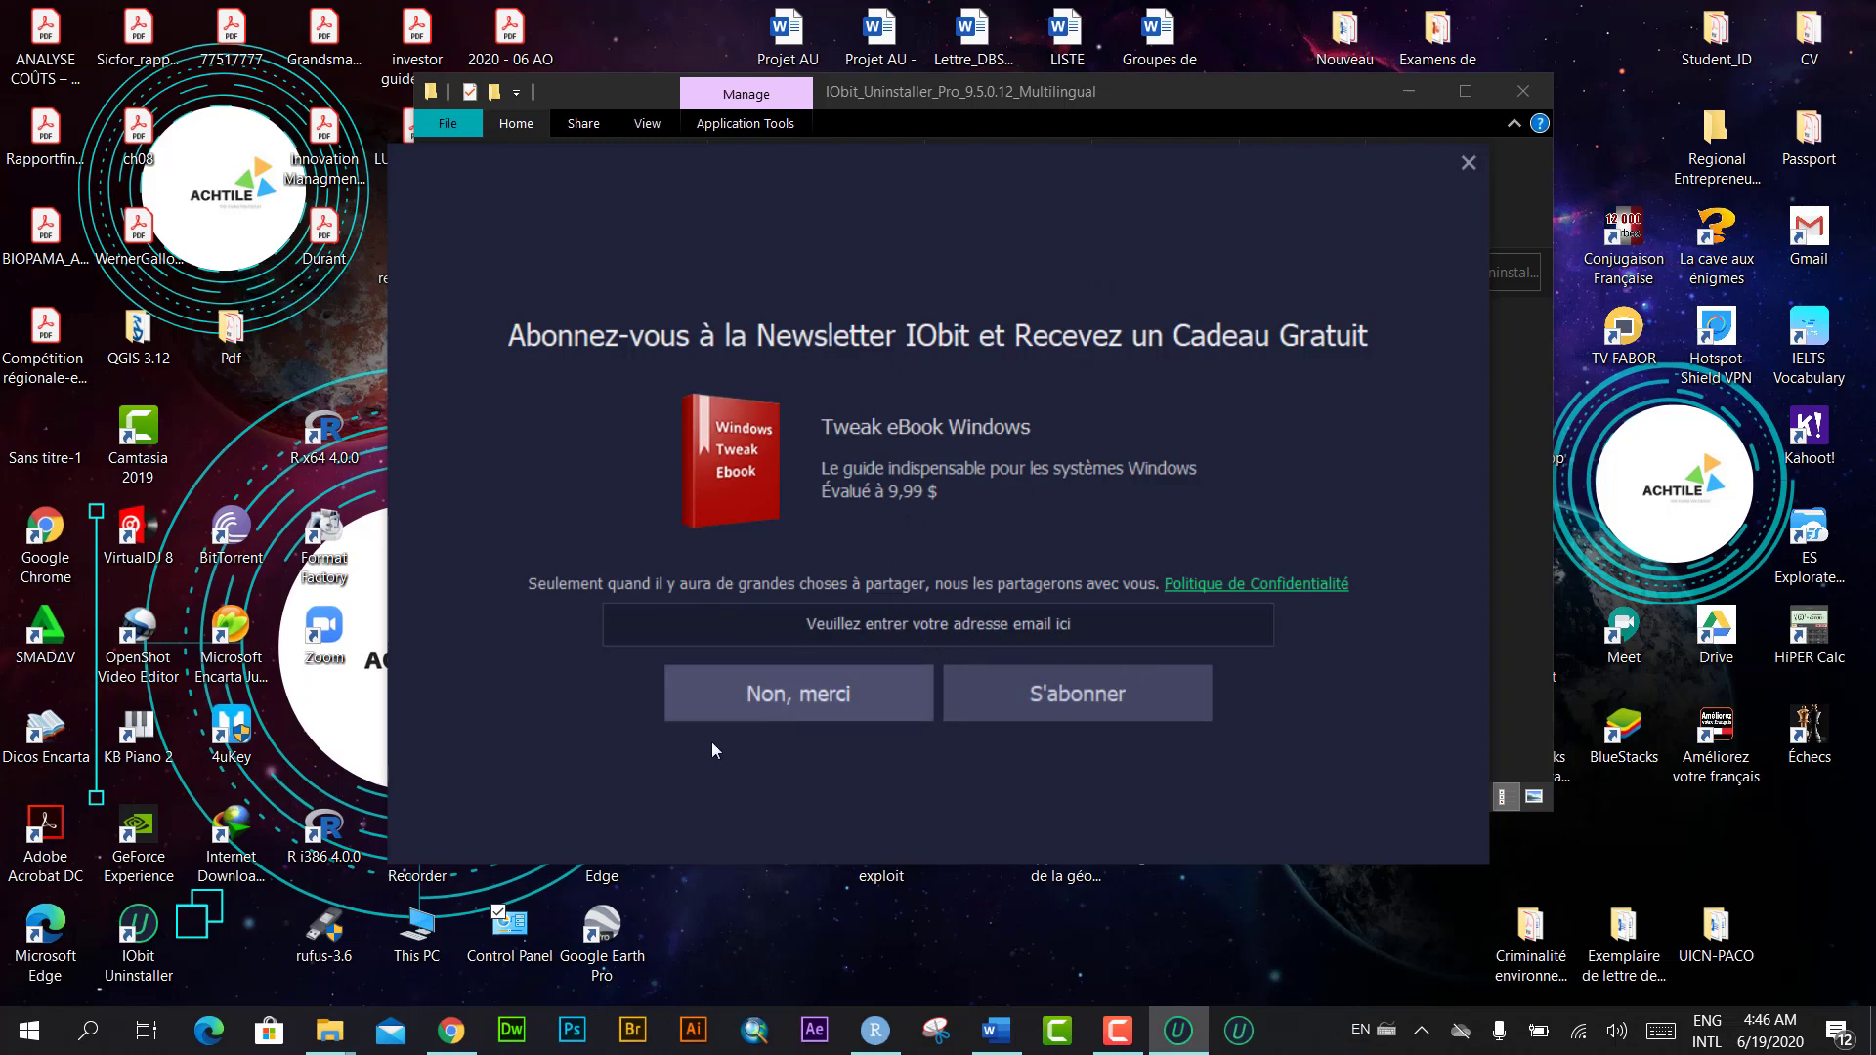
pyautogui.click(803, 702)
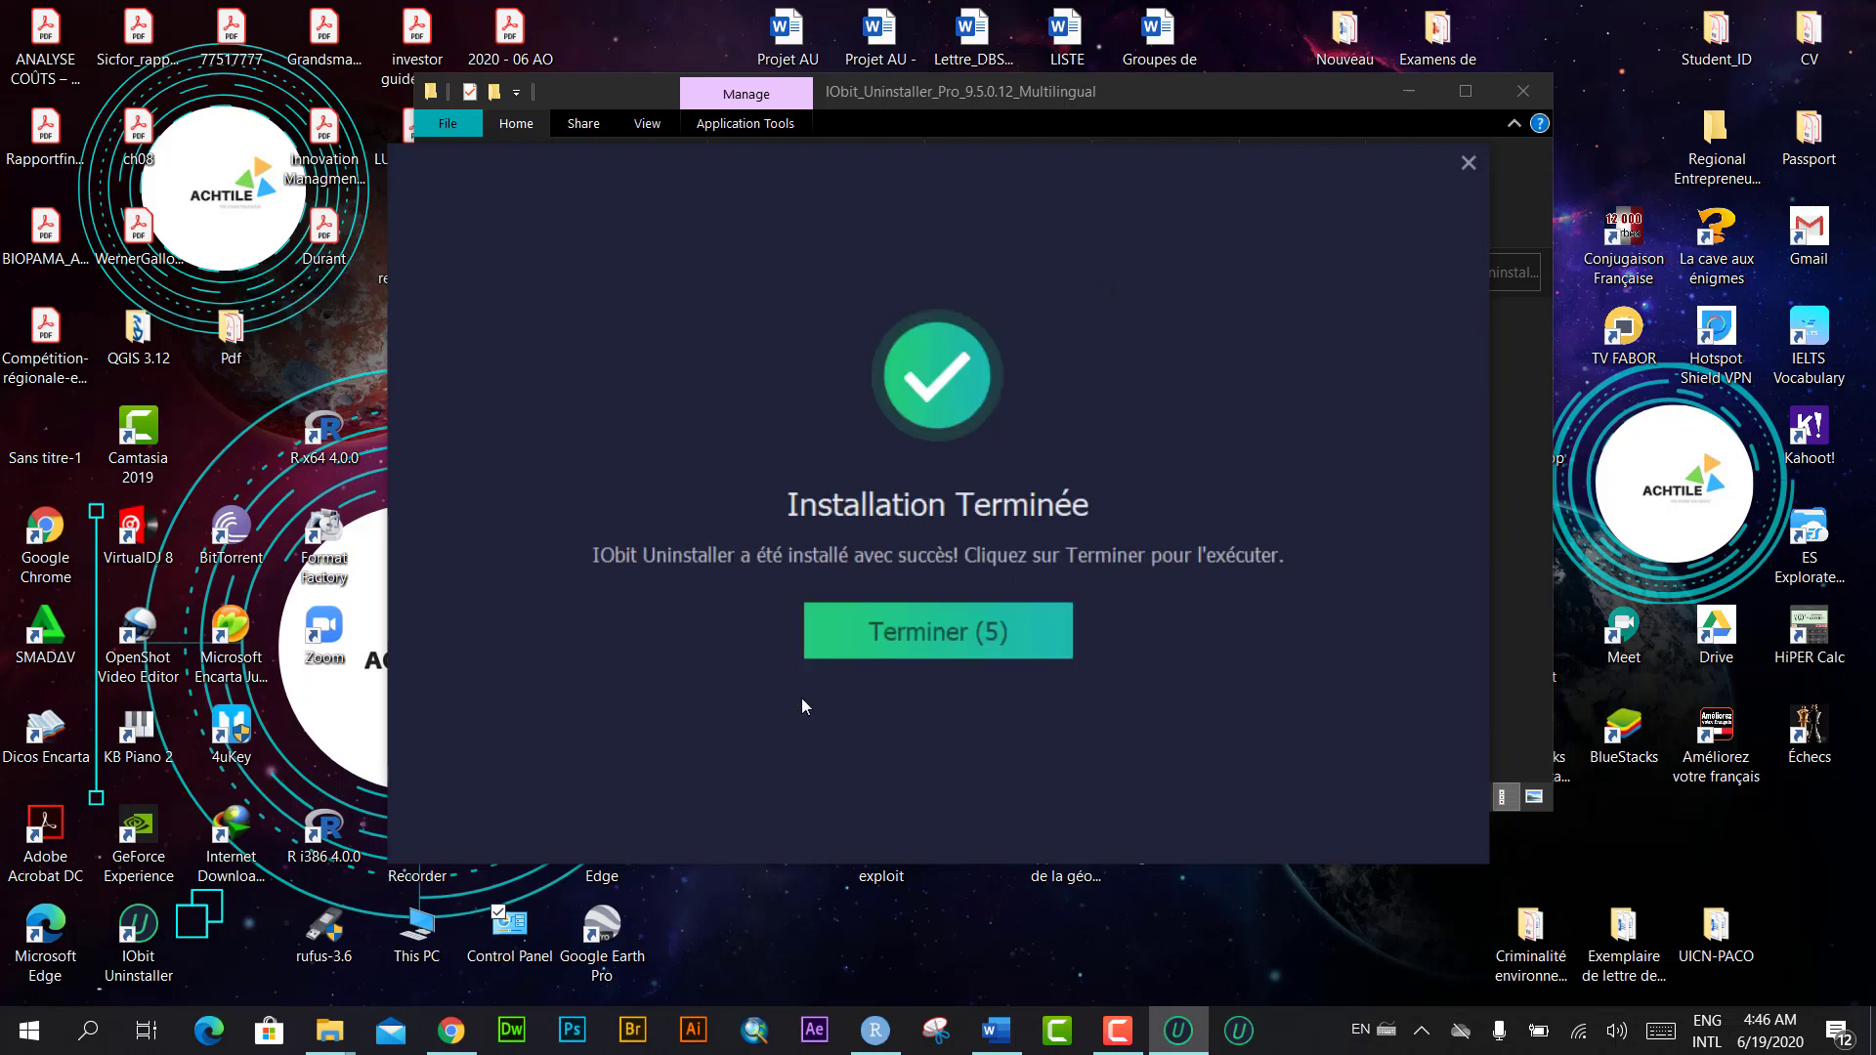
pyautogui.click(959, 623)
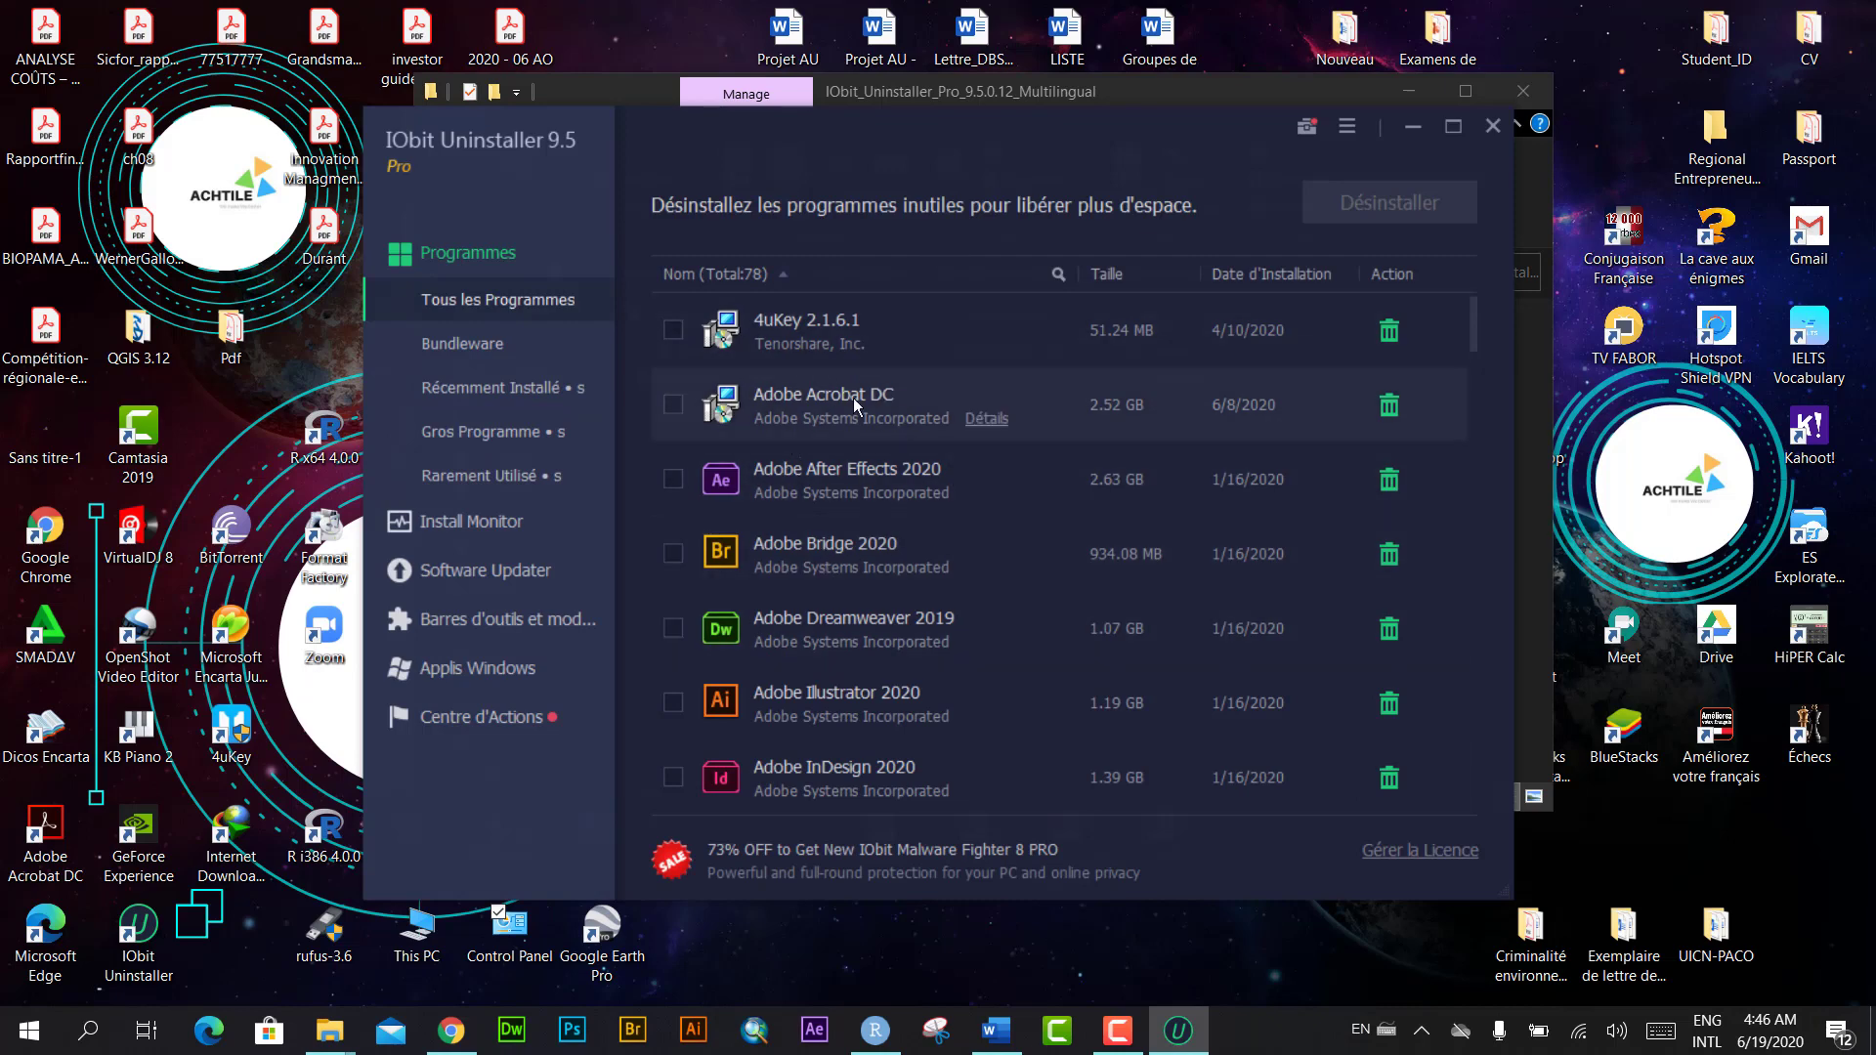
pyautogui.scroll(-3, 940, 557)
pyautogui.scroll(-10, 941, 557)
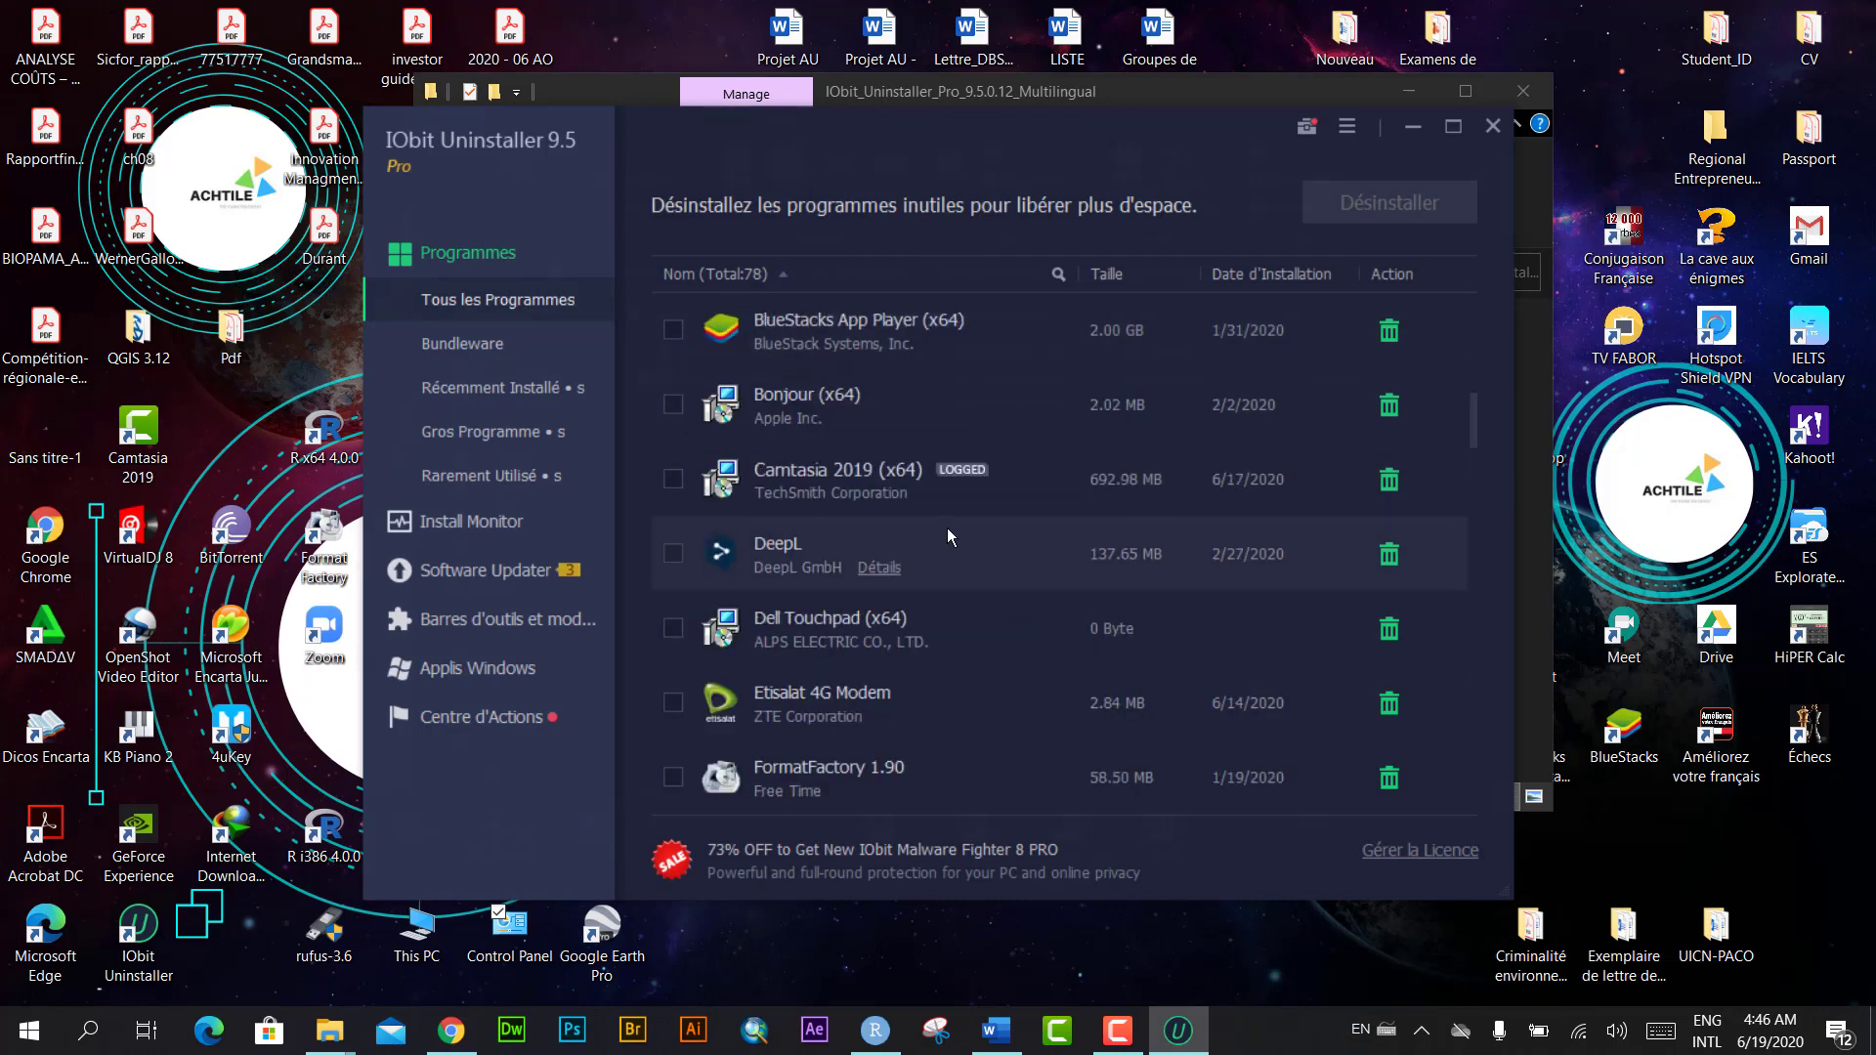
pyautogui.scroll(-15, 977, 463)
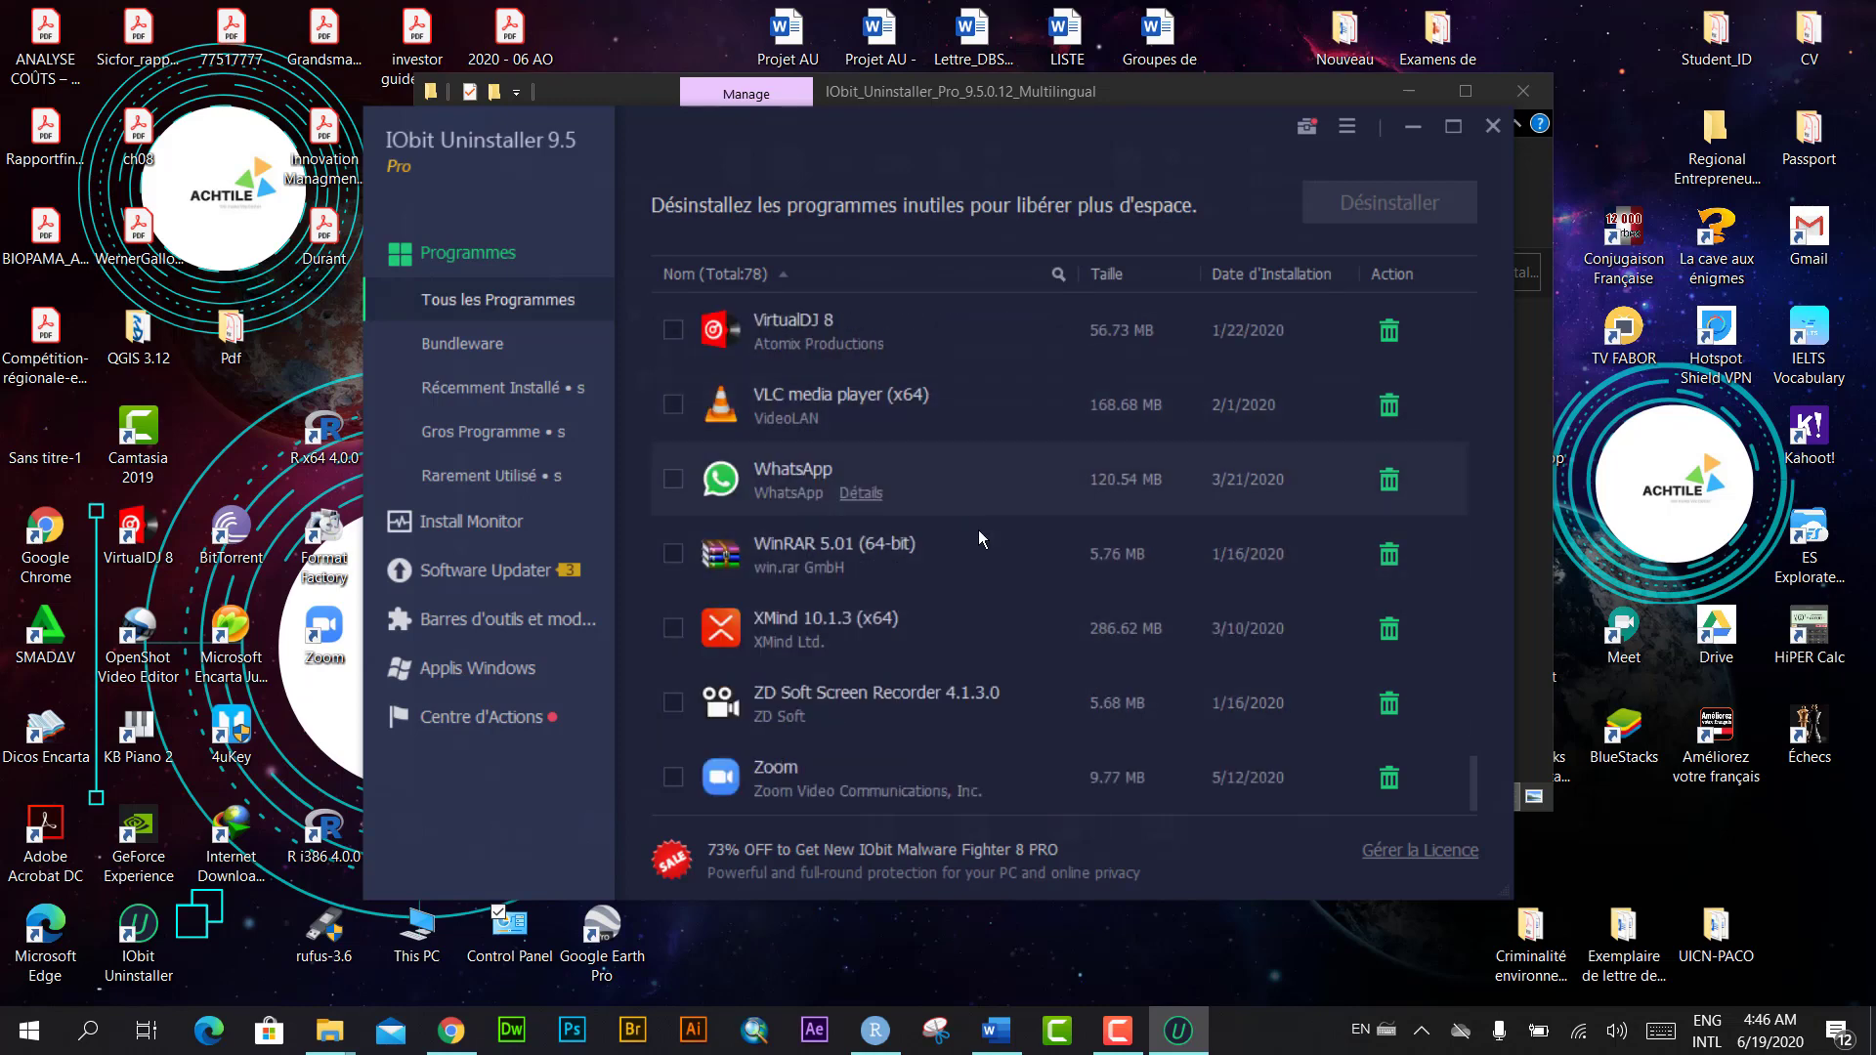
pyautogui.scroll(5, 1035, 479)
pyautogui.scroll(12, 1033, 449)
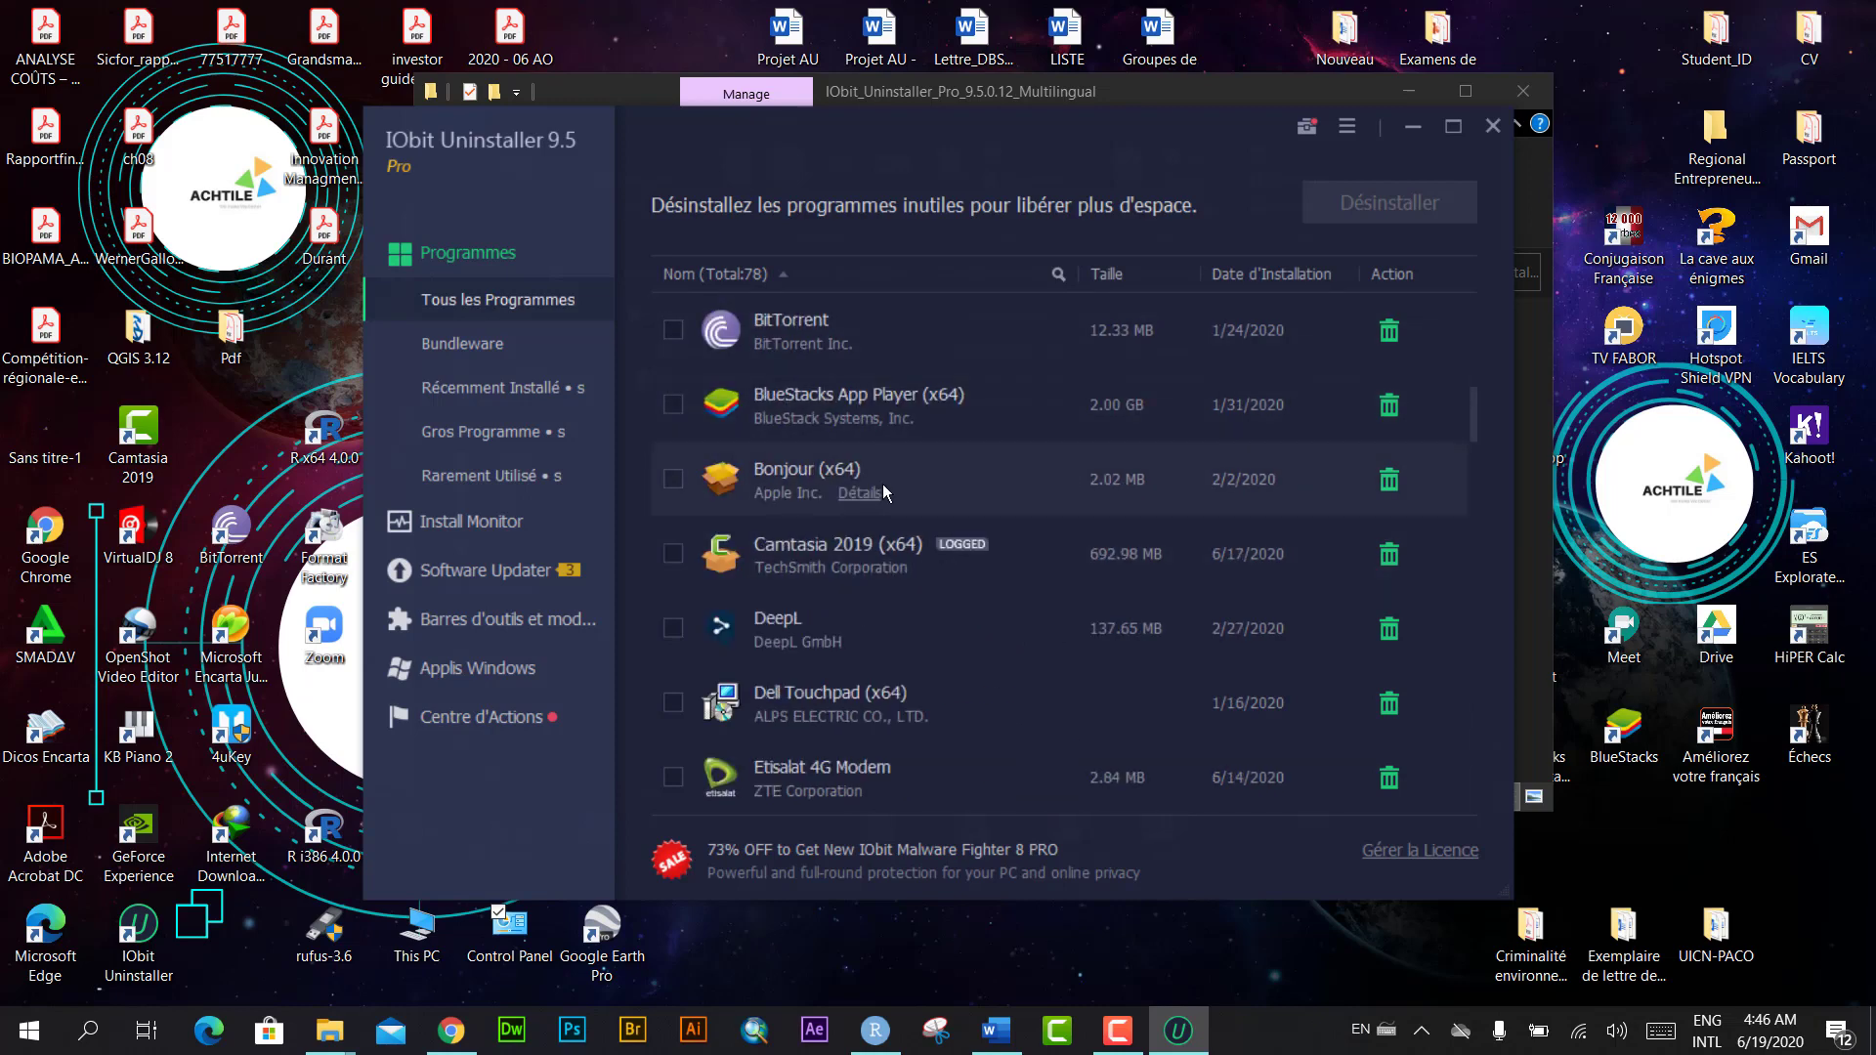
pyautogui.scroll(-10, 987, 459)
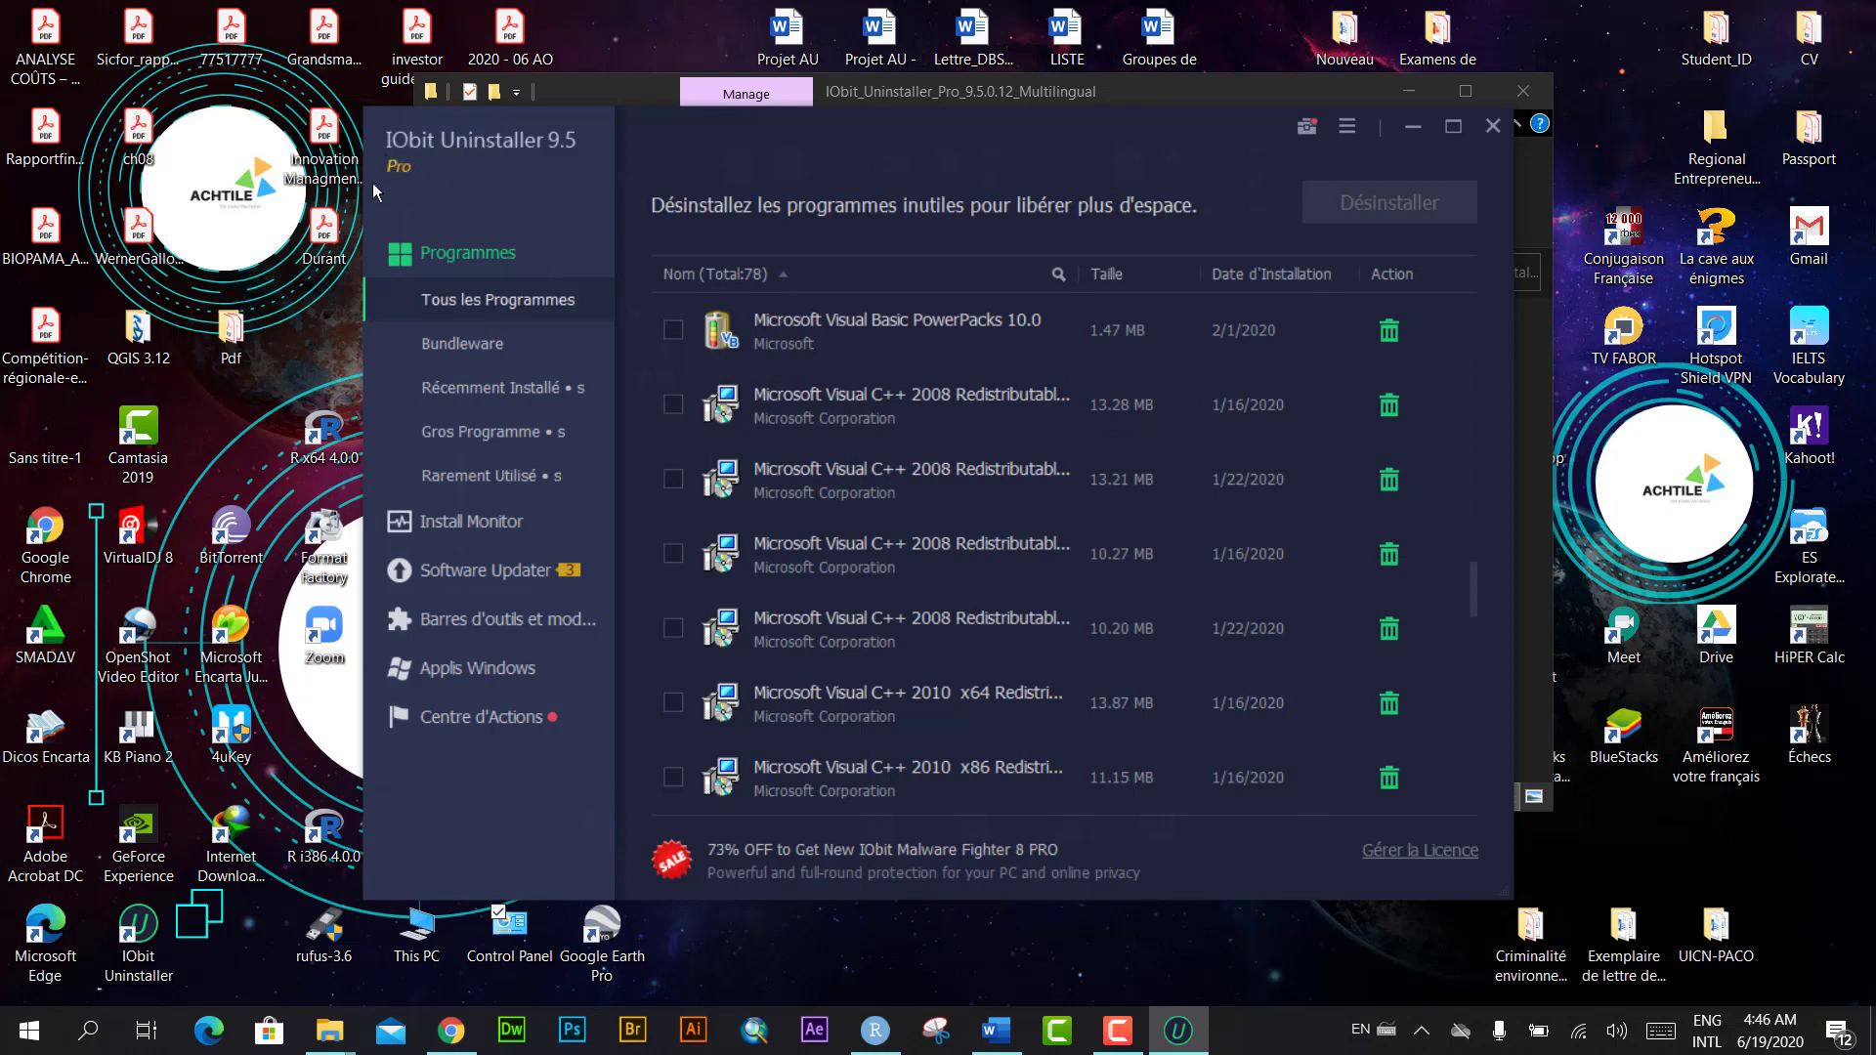
pyautogui.scroll(-10, 880, 557)
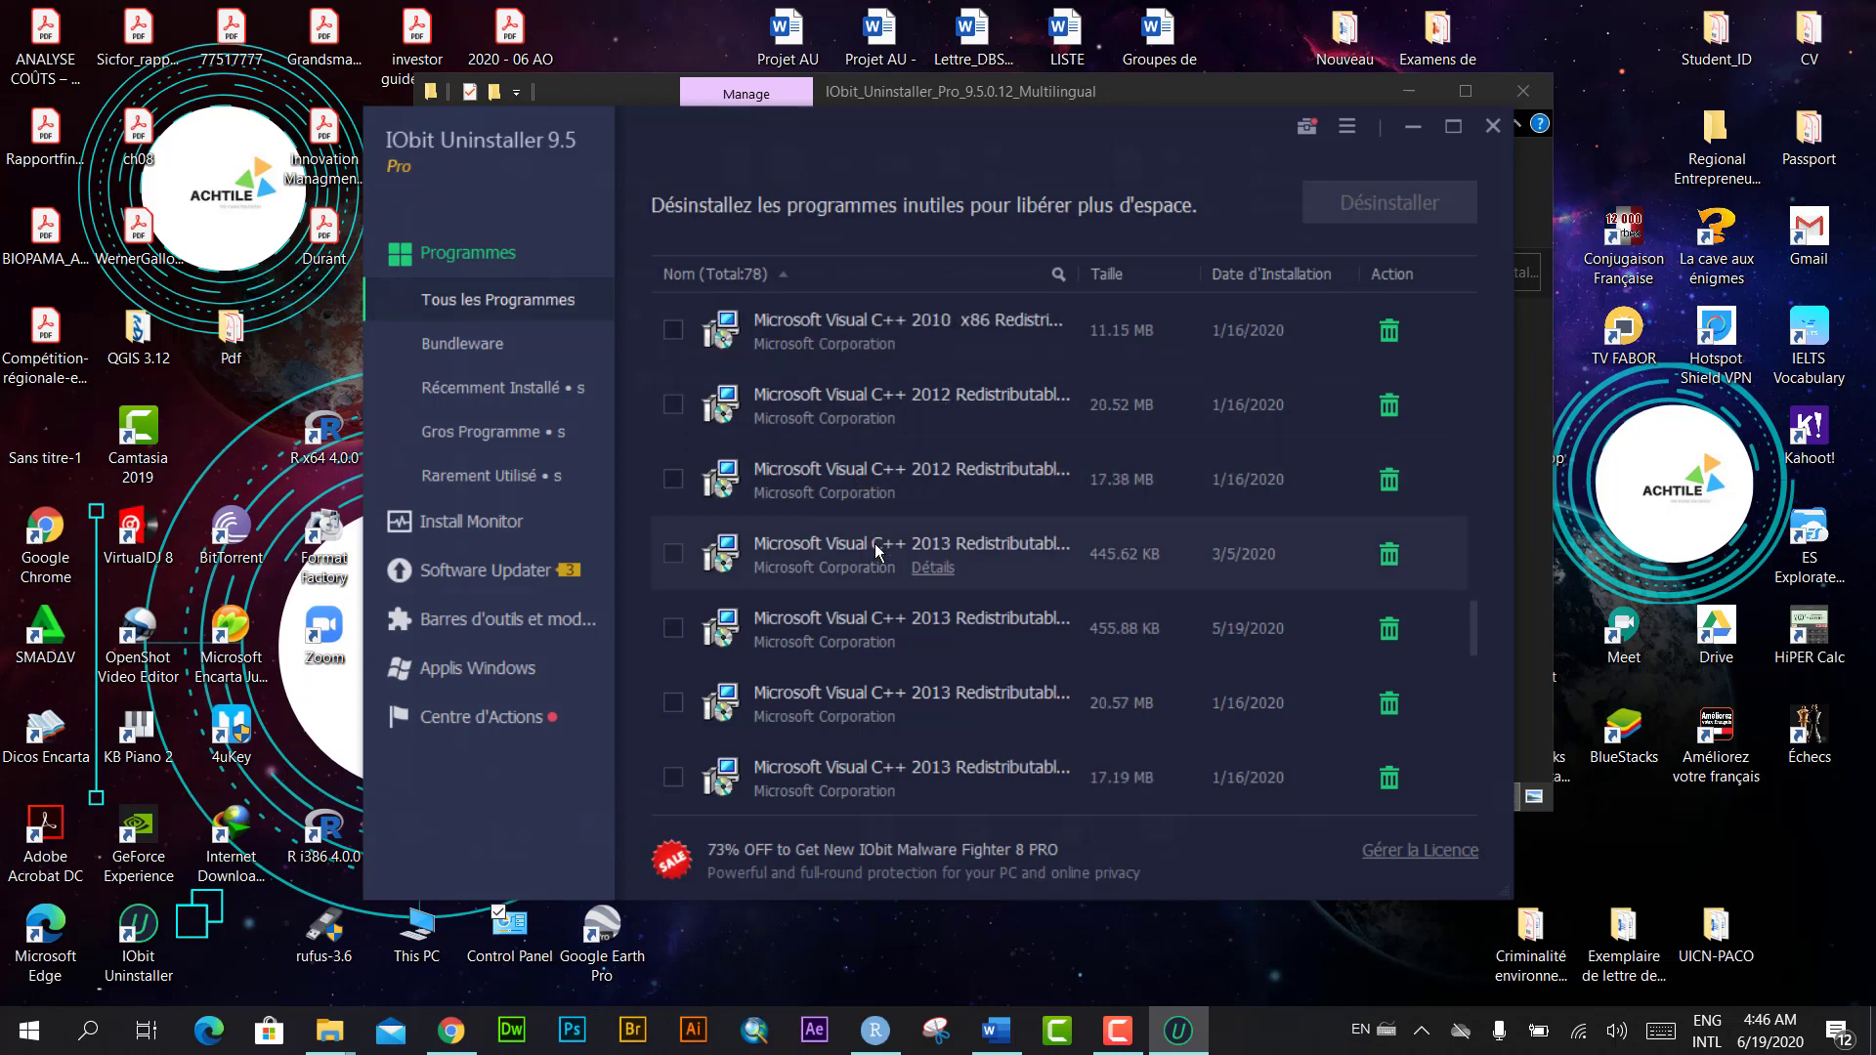
pyautogui.scroll(-5, 781, 479)
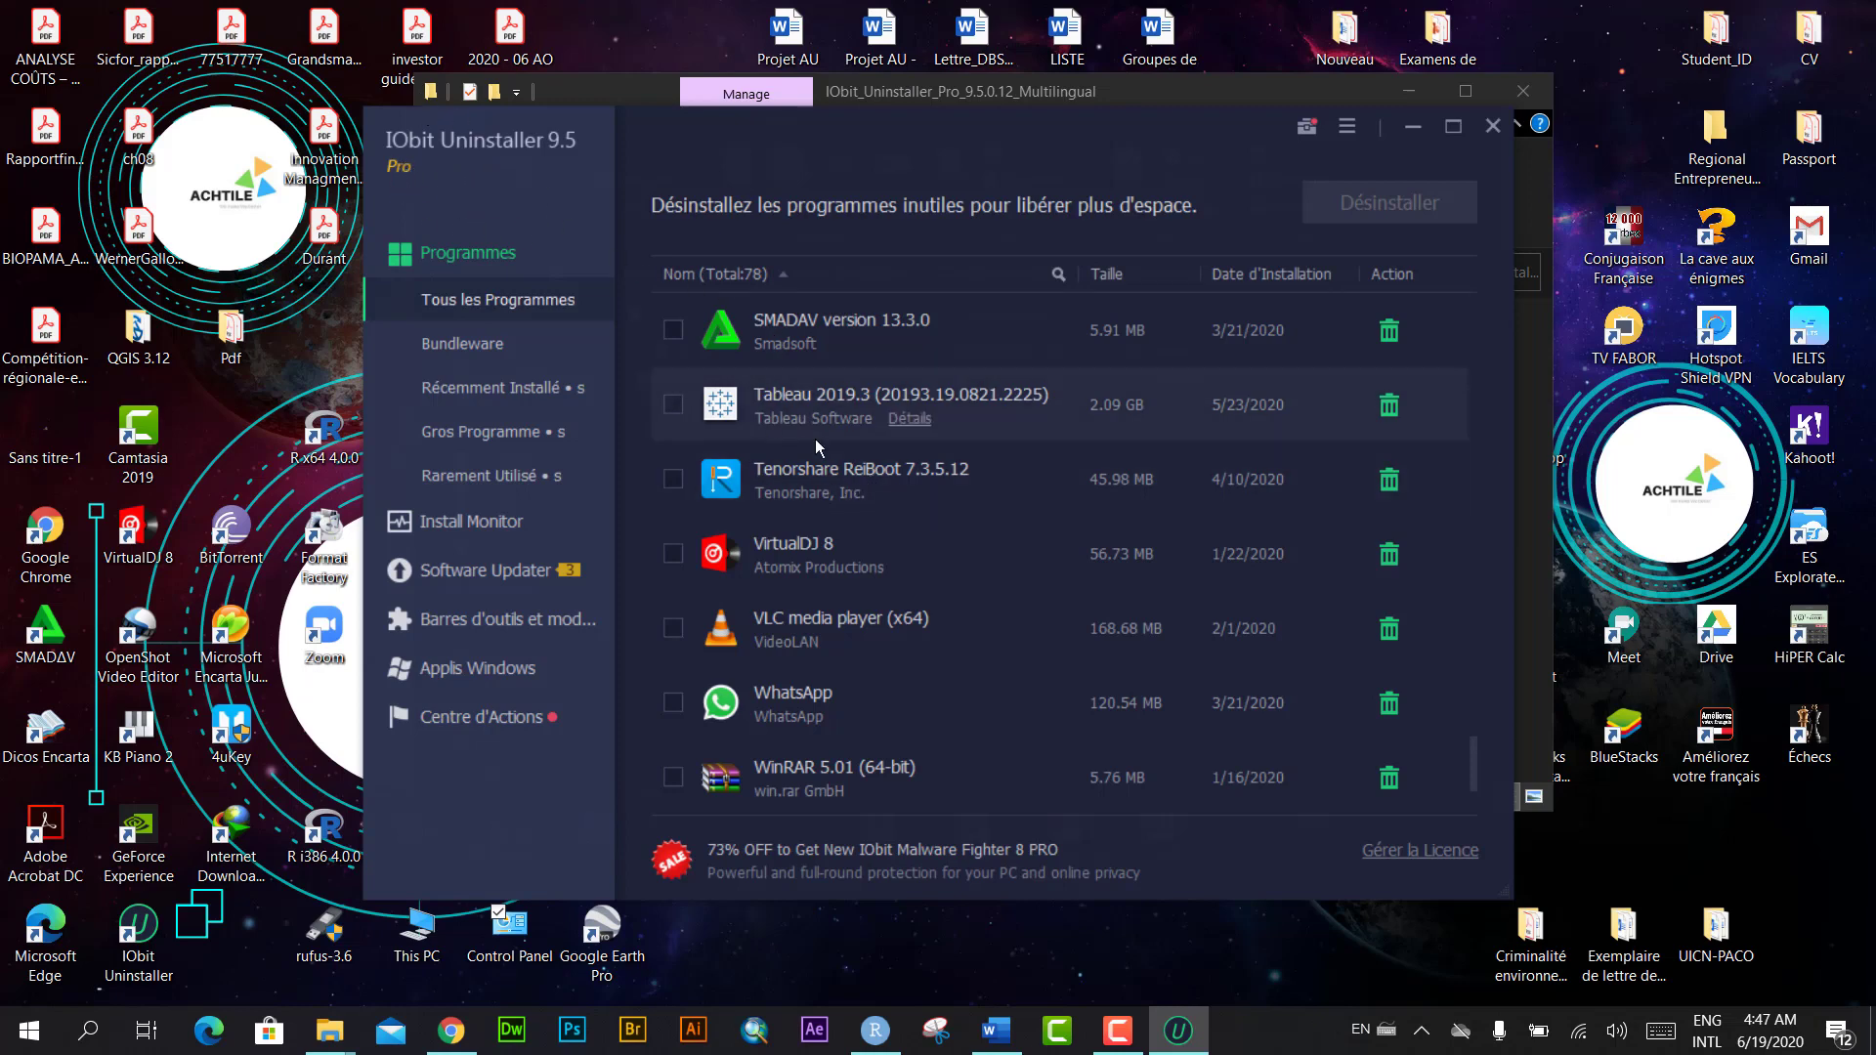
pyautogui.scroll(-3, 1016, 617)
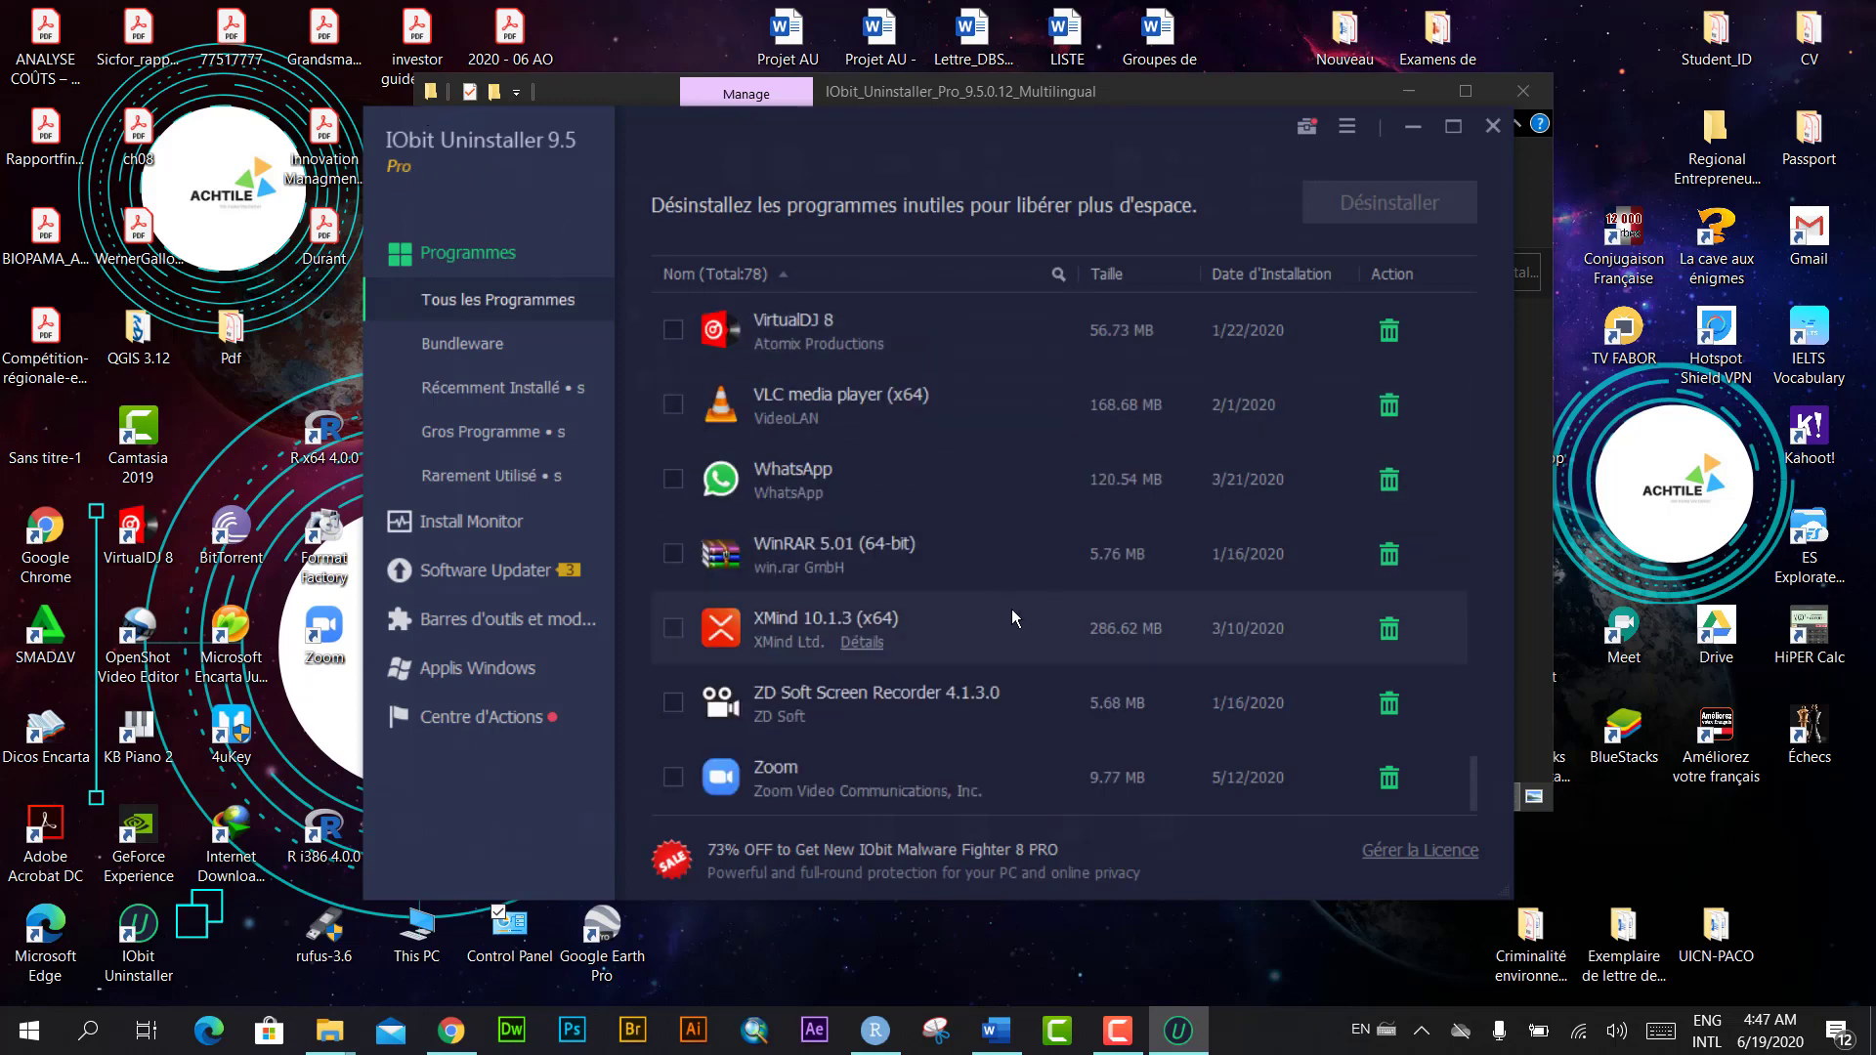
# Step: Close IObit Uninstaller, copy Loader-IU from the Crack folder, and minimize the window
pyautogui.click(1493, 127)
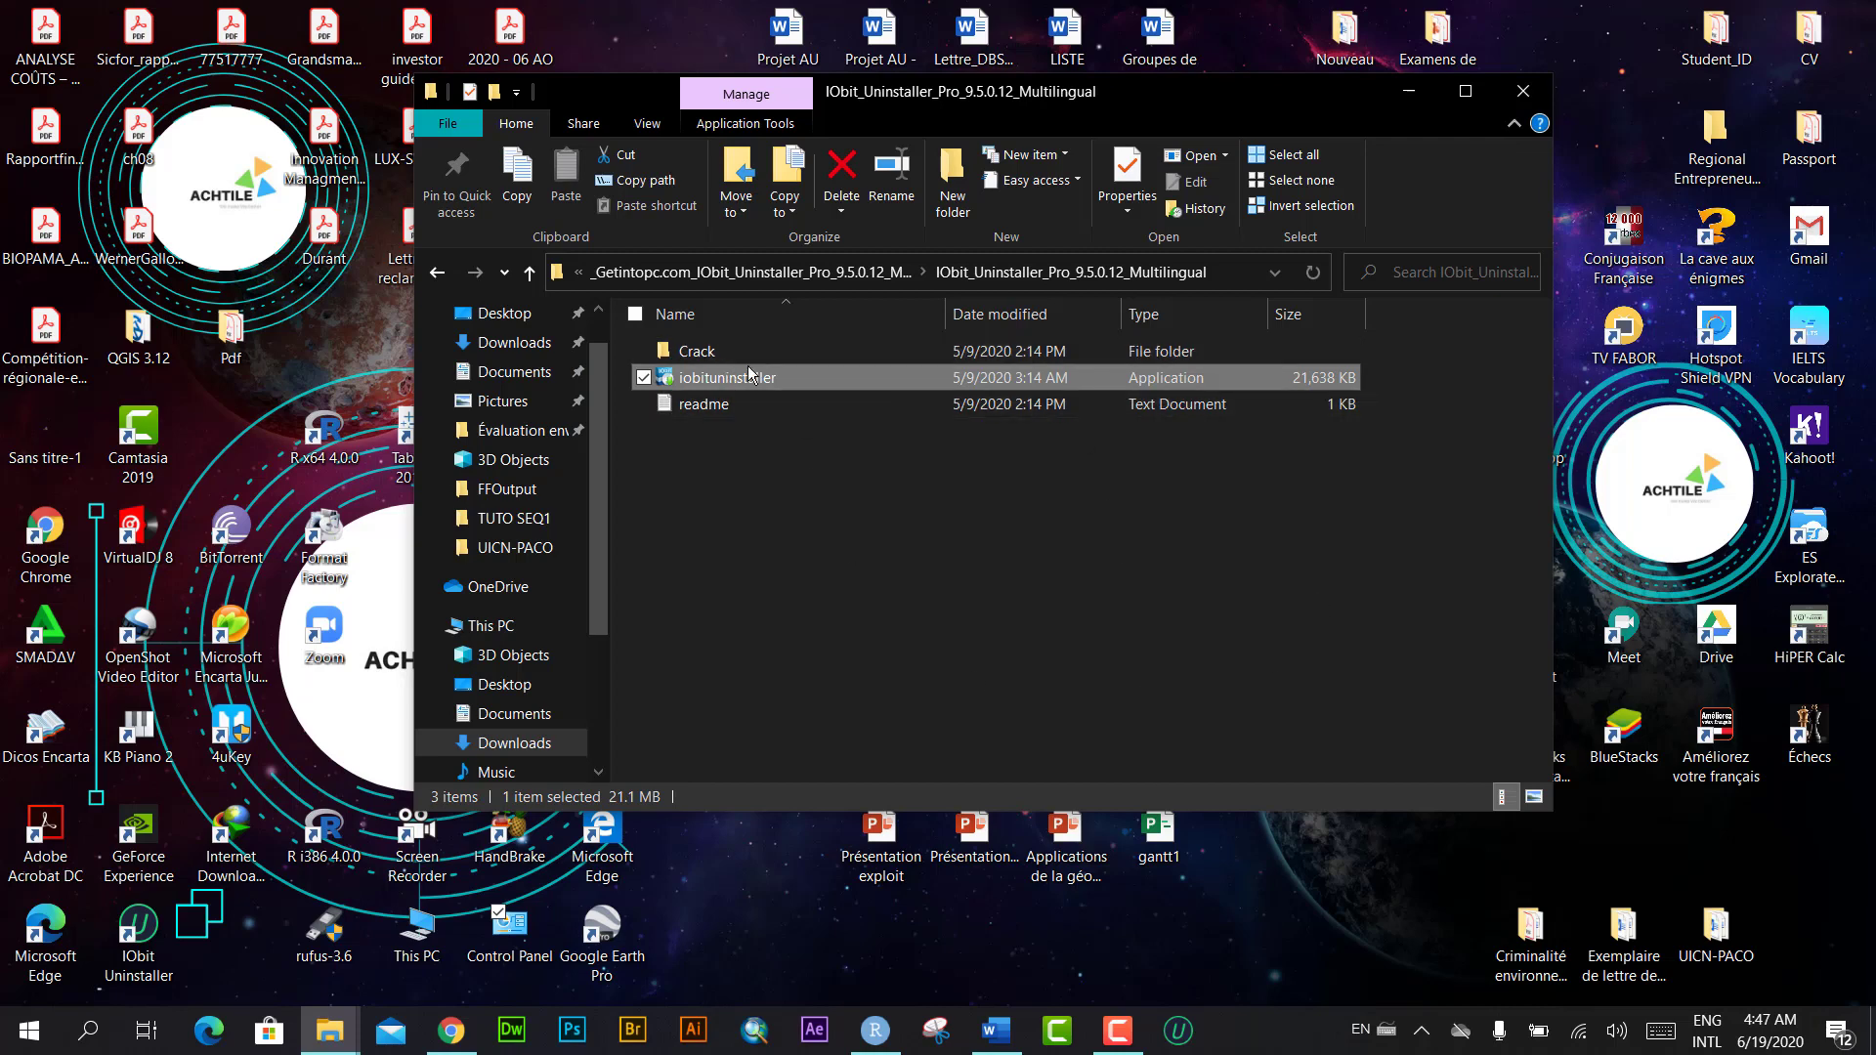
pyautogui.doubleClick(794, 351)
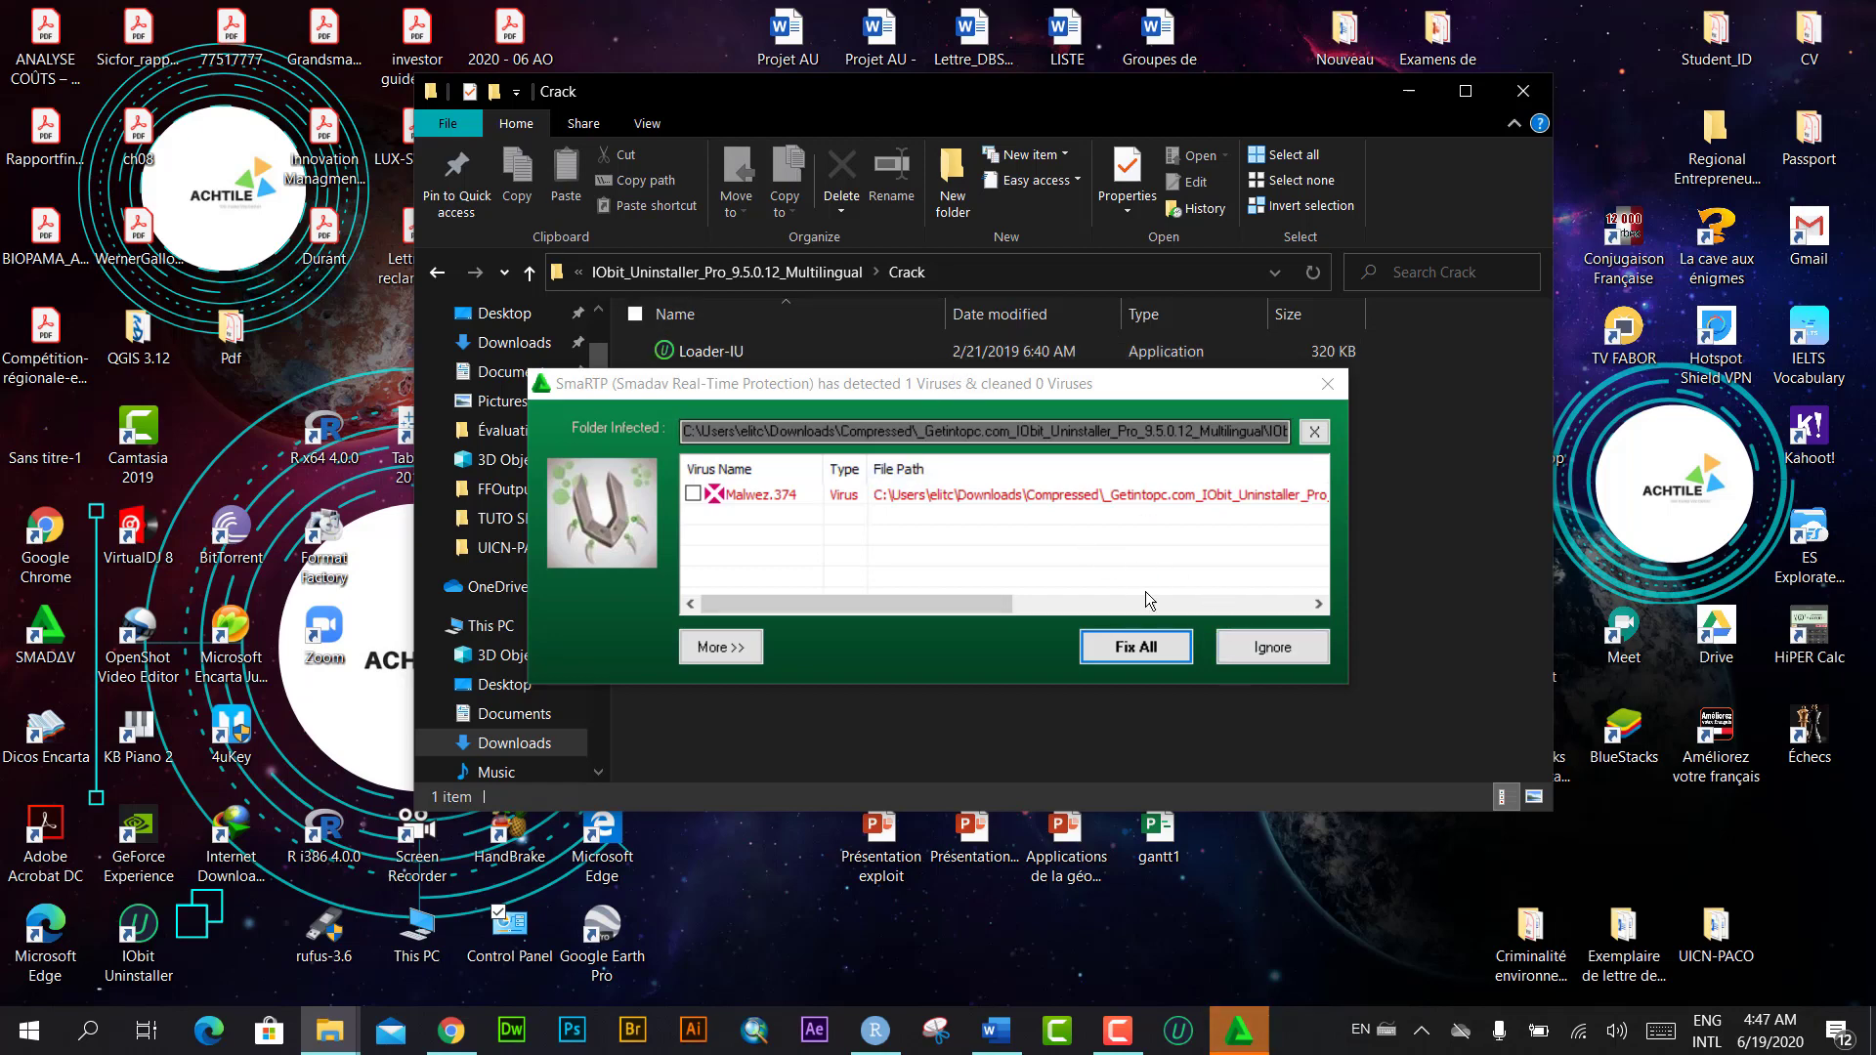
pyautogui.click(1272, 648)
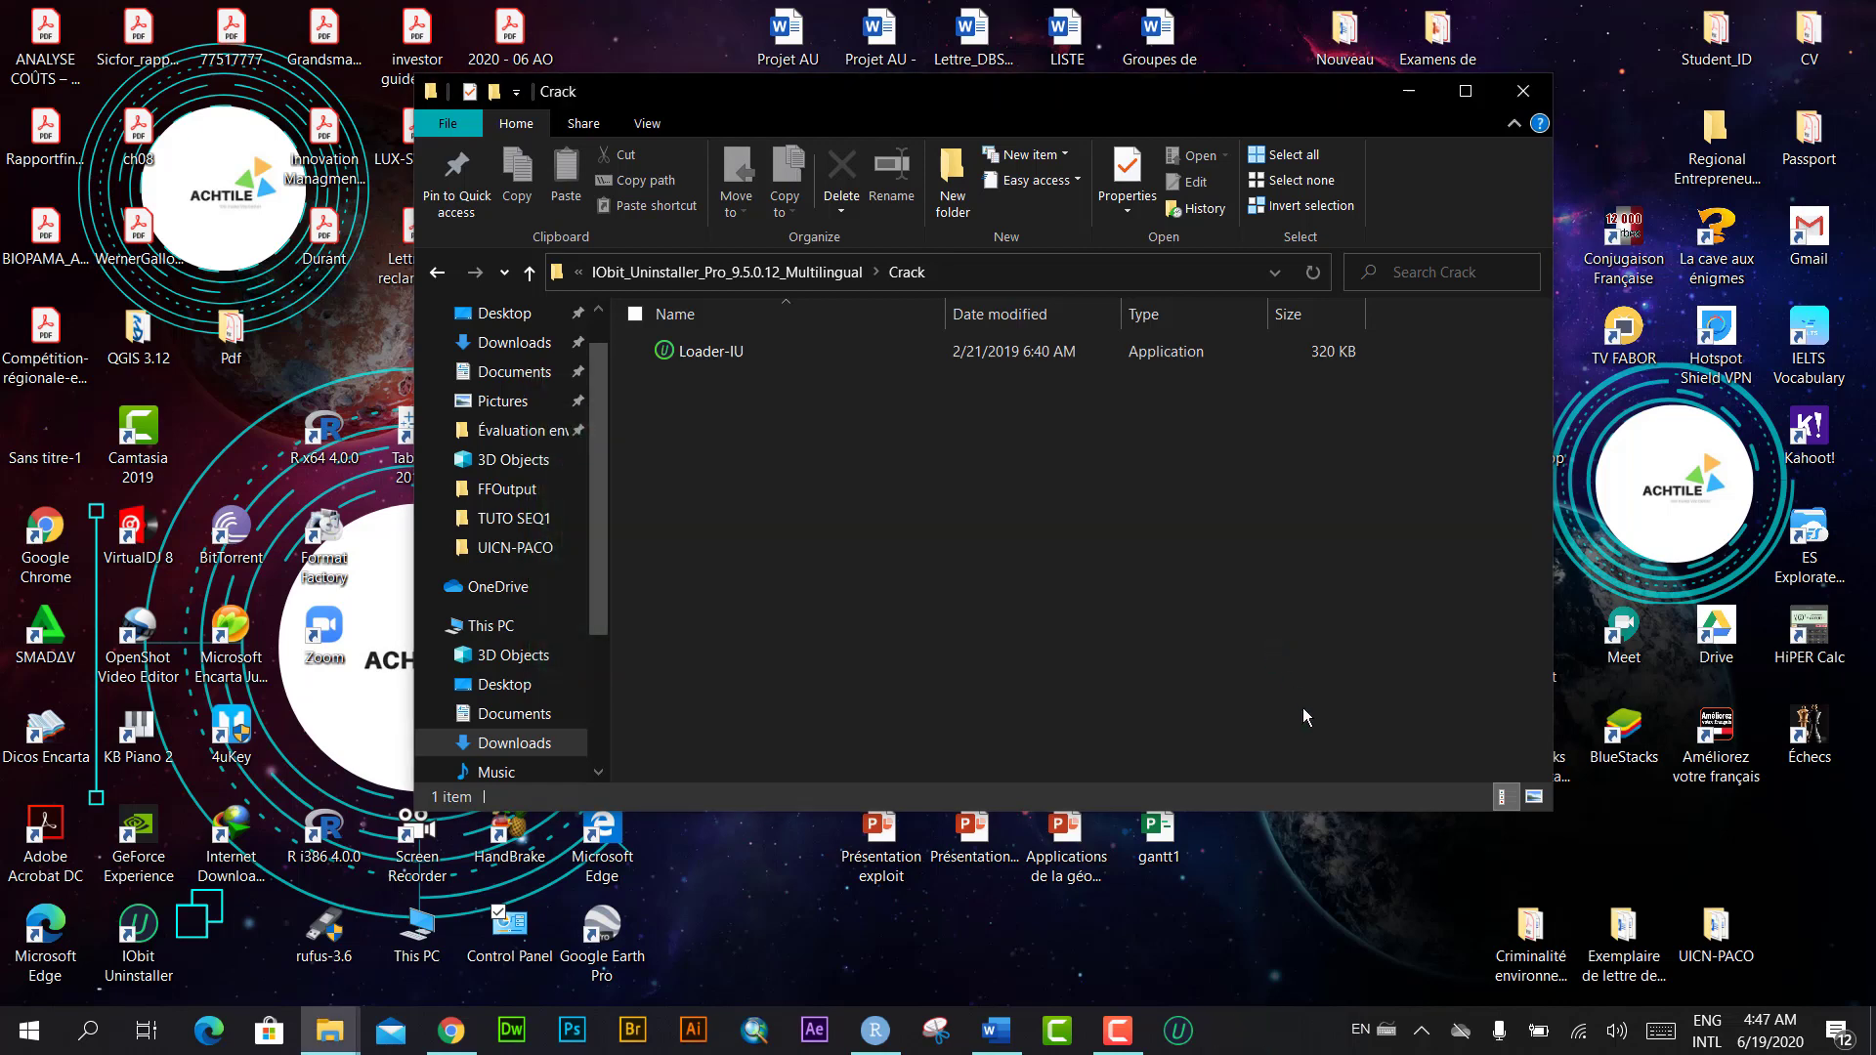
pyautogui.click(783, 354)
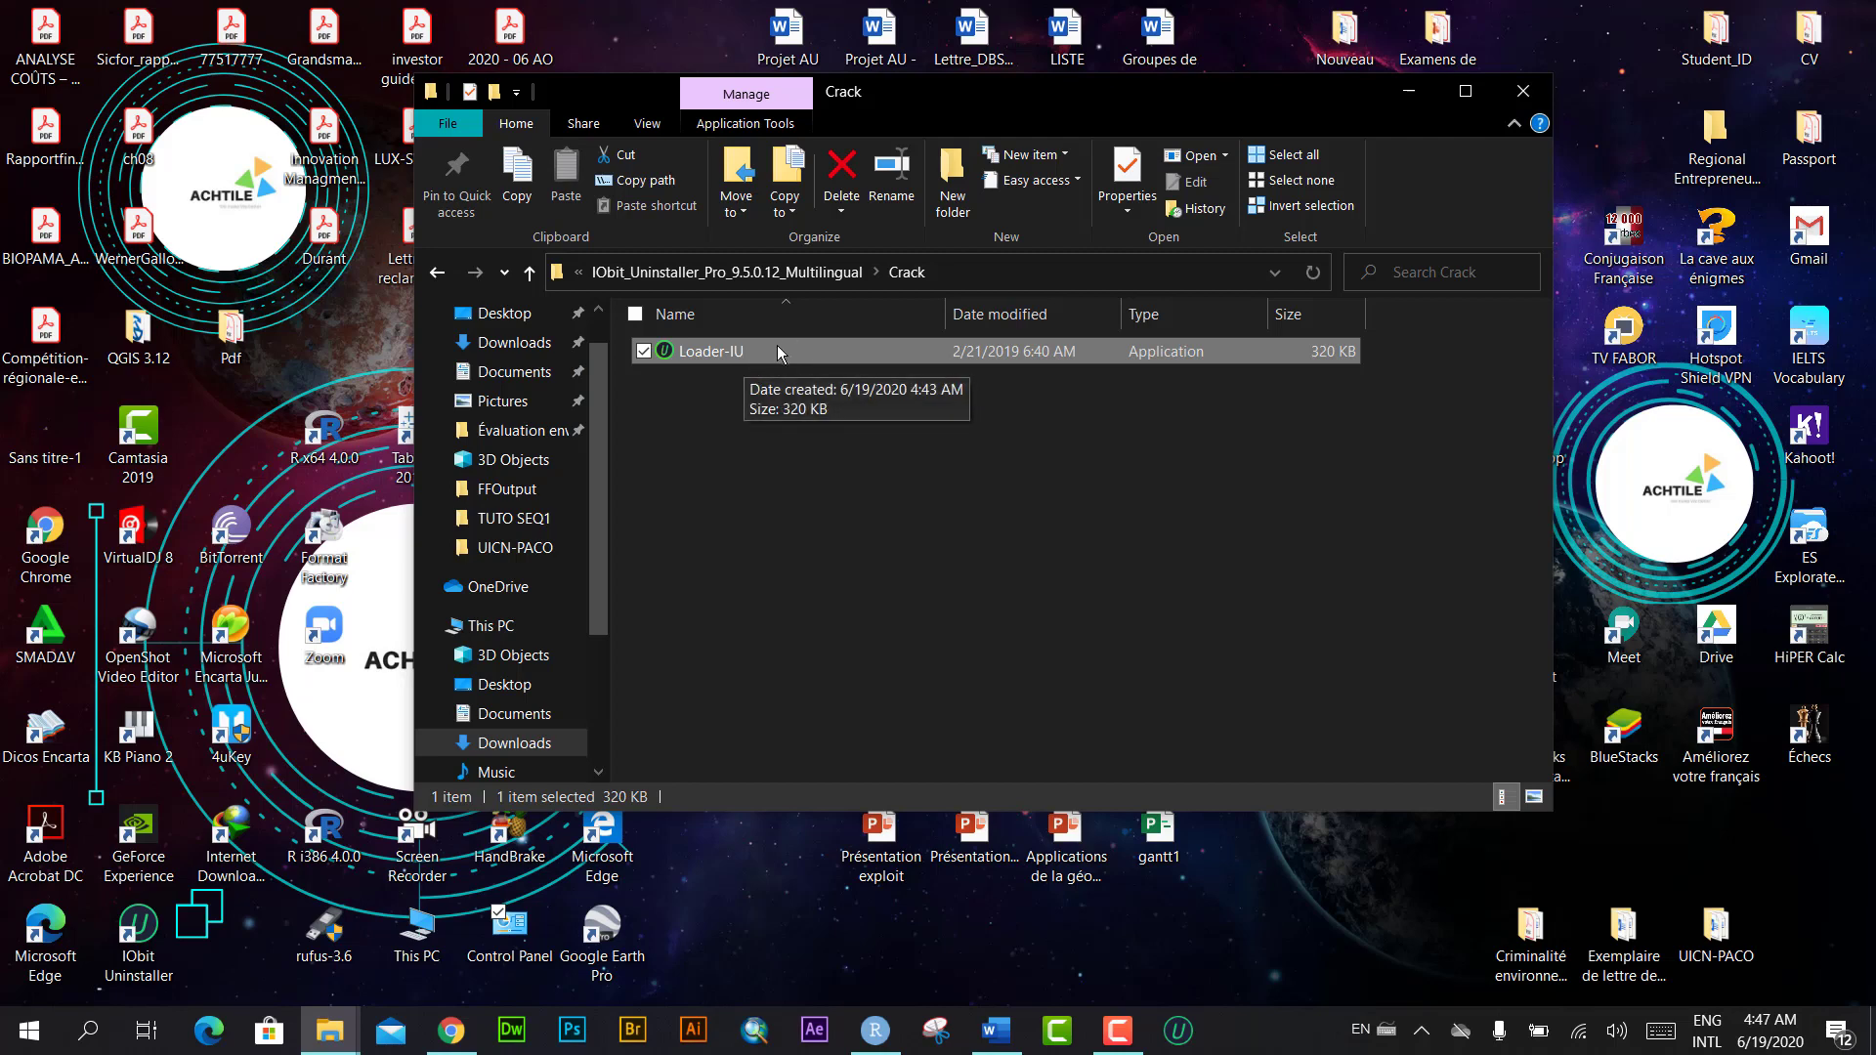
pyautogui.rightClick(768, 362)
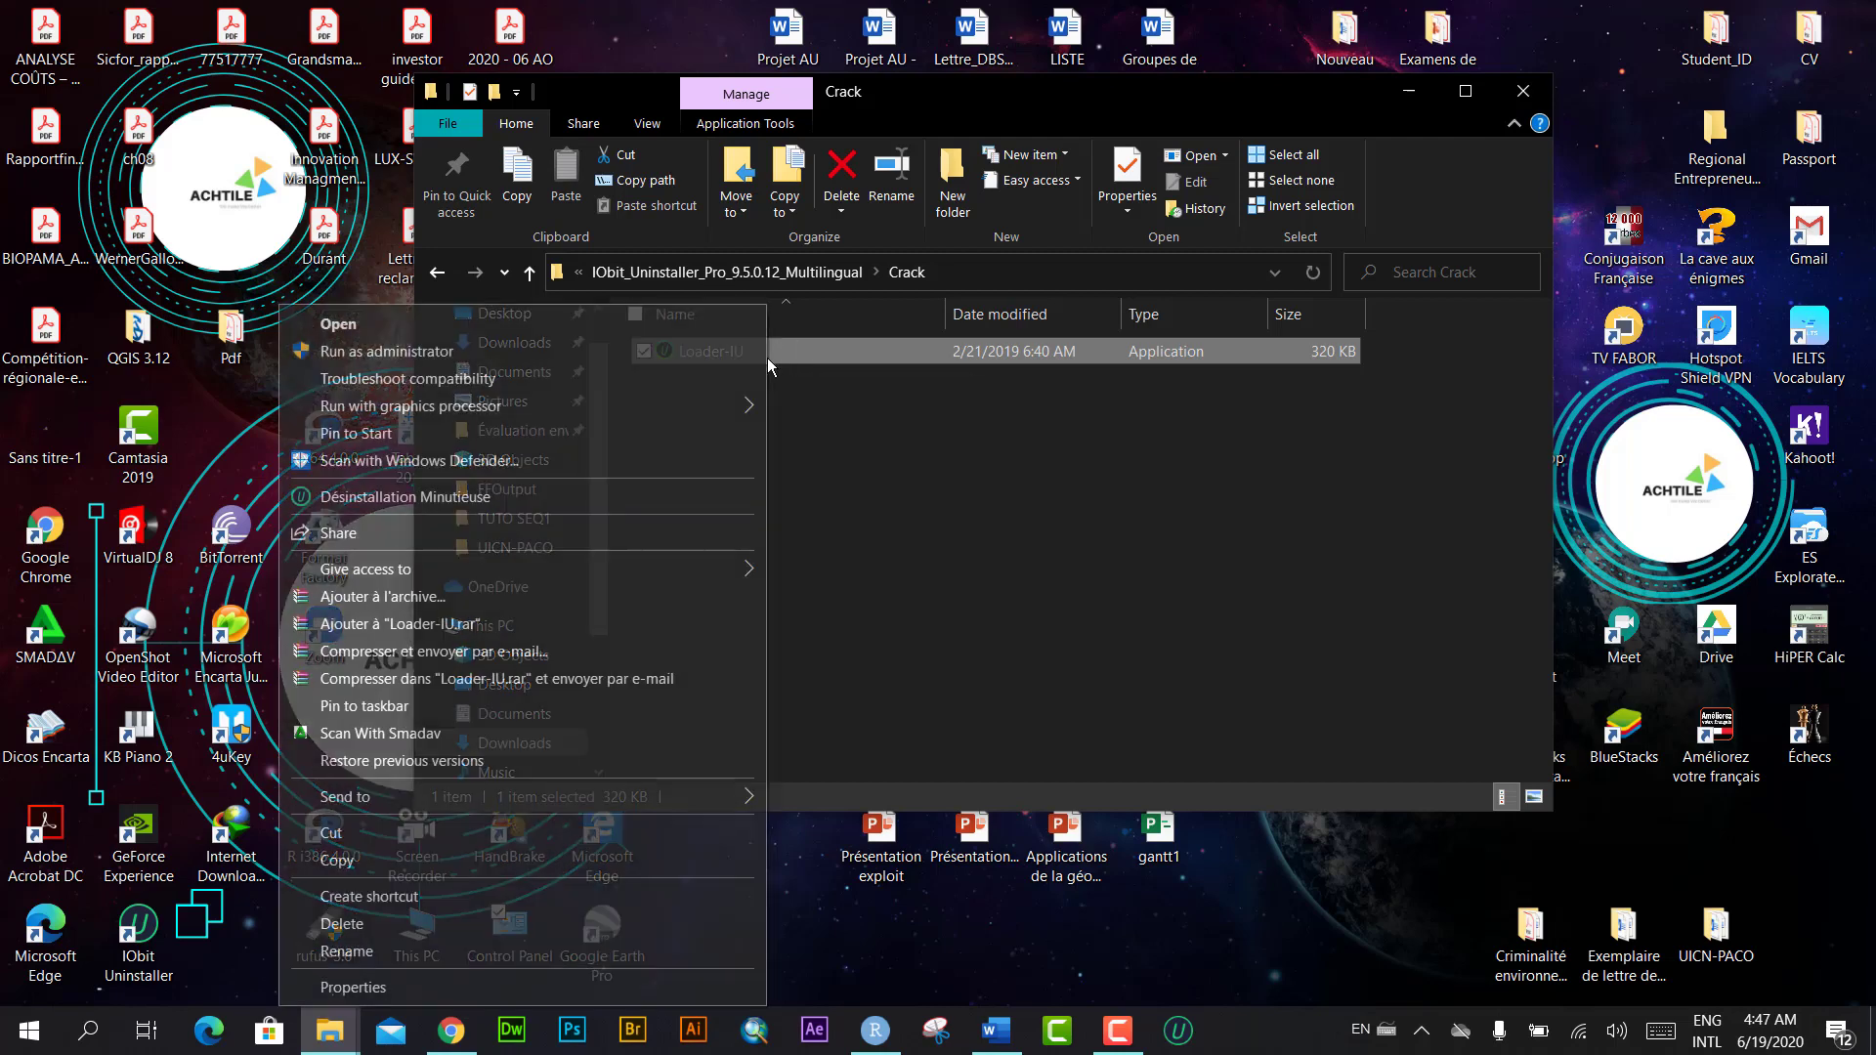
pyautogui.click(541, 860)
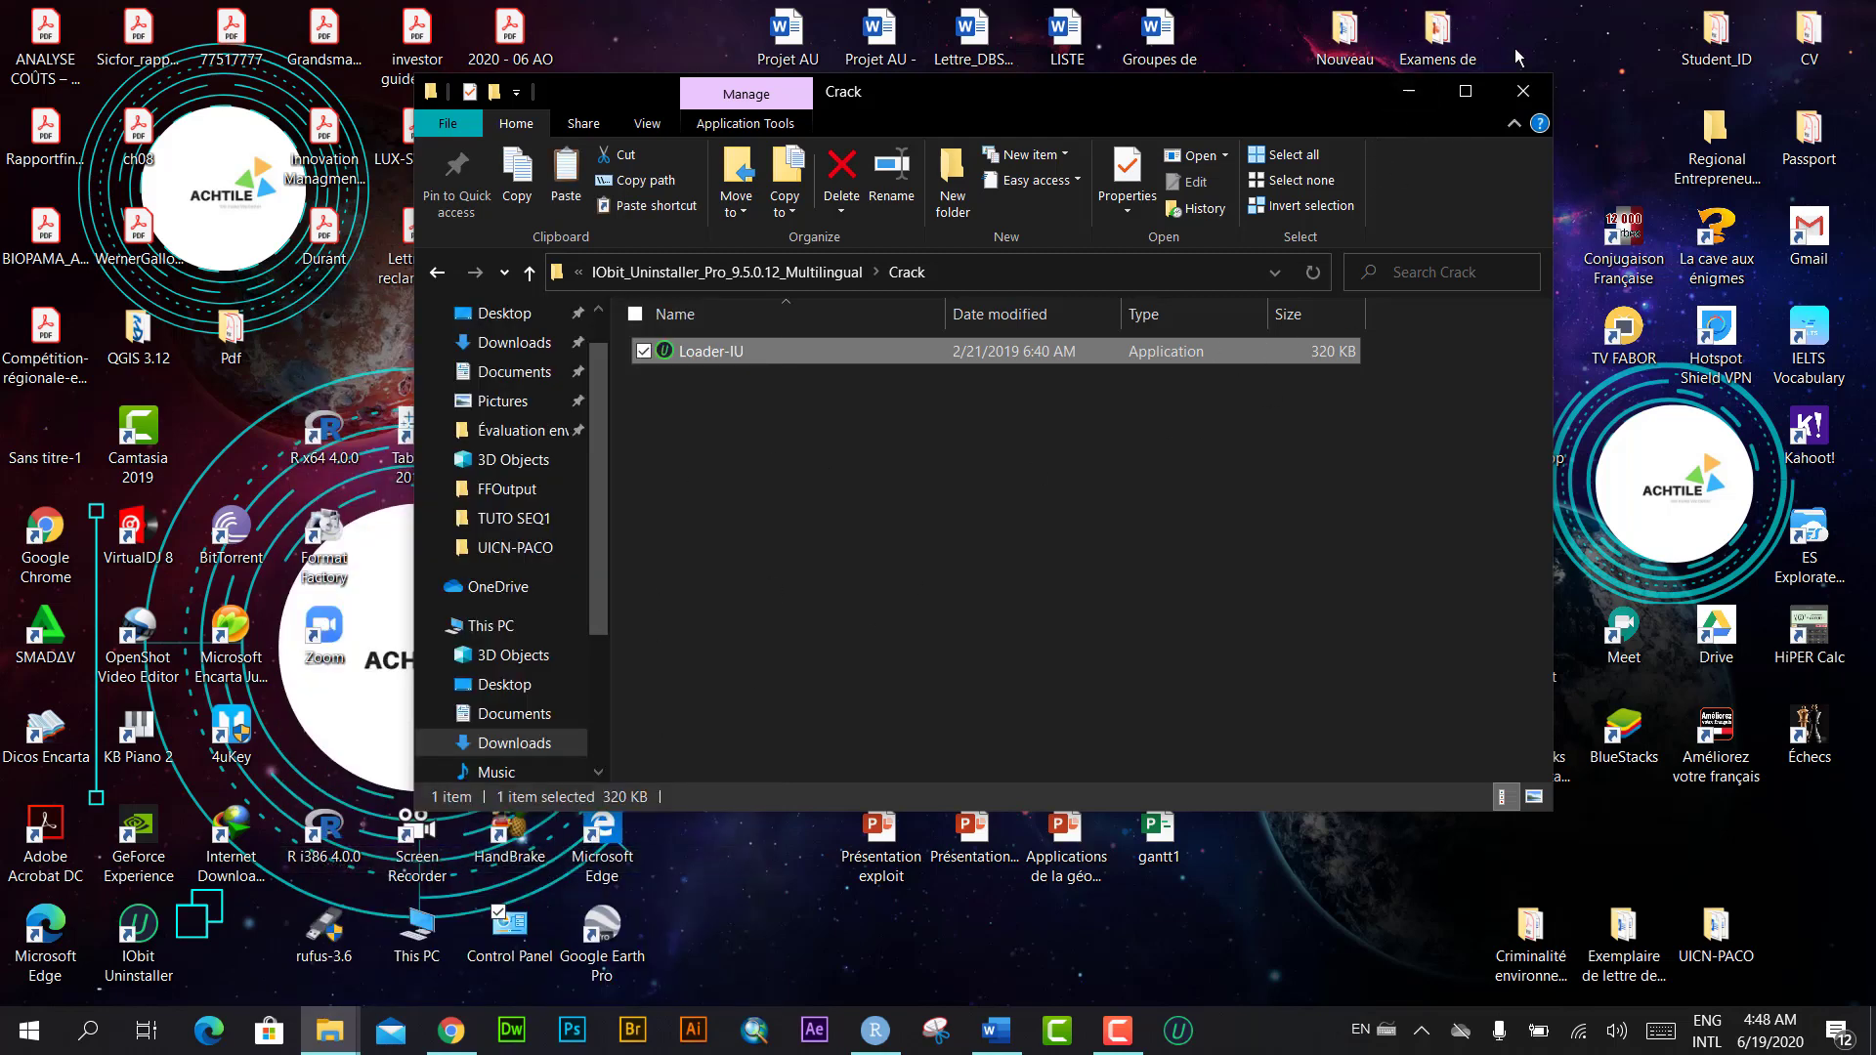
pyautogui.click(1408, 91)
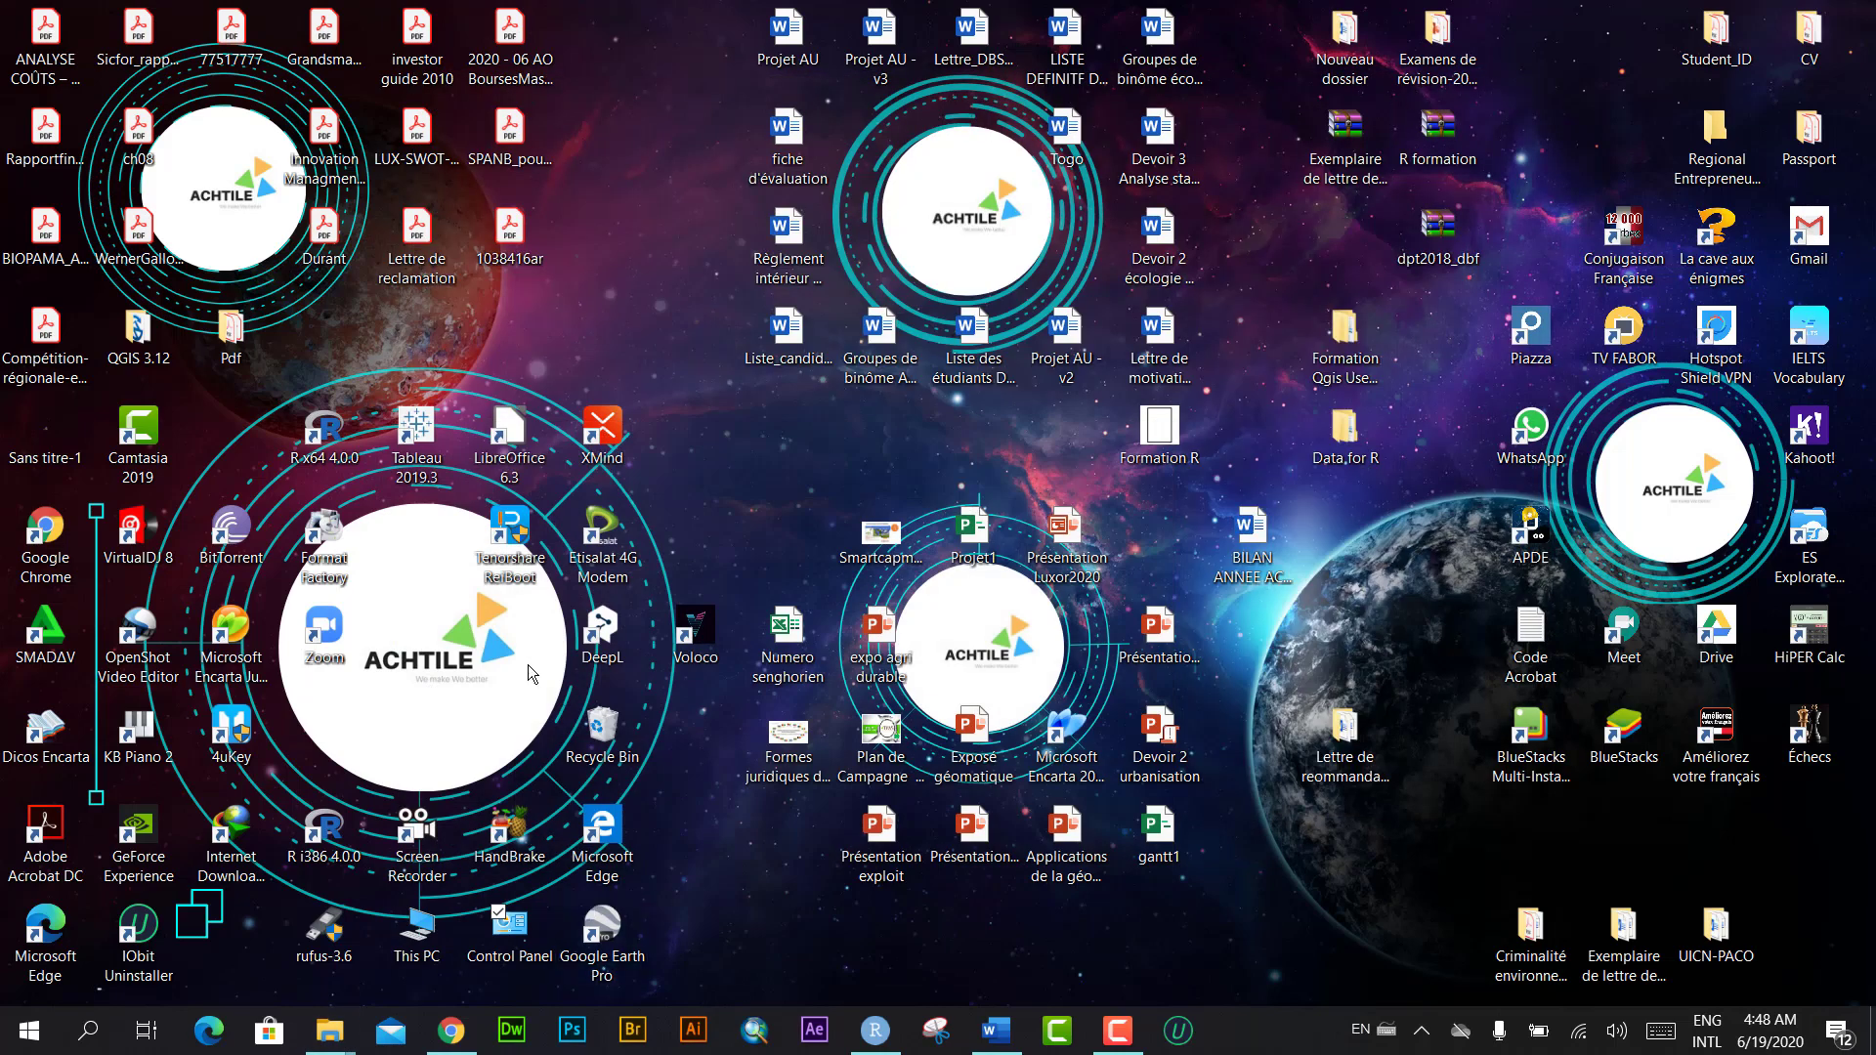
# Step: Paste Loader-IU into the IObit Uninstaller install folder with administrator permission, then close it
pyautogui.rightClick(141, 933)
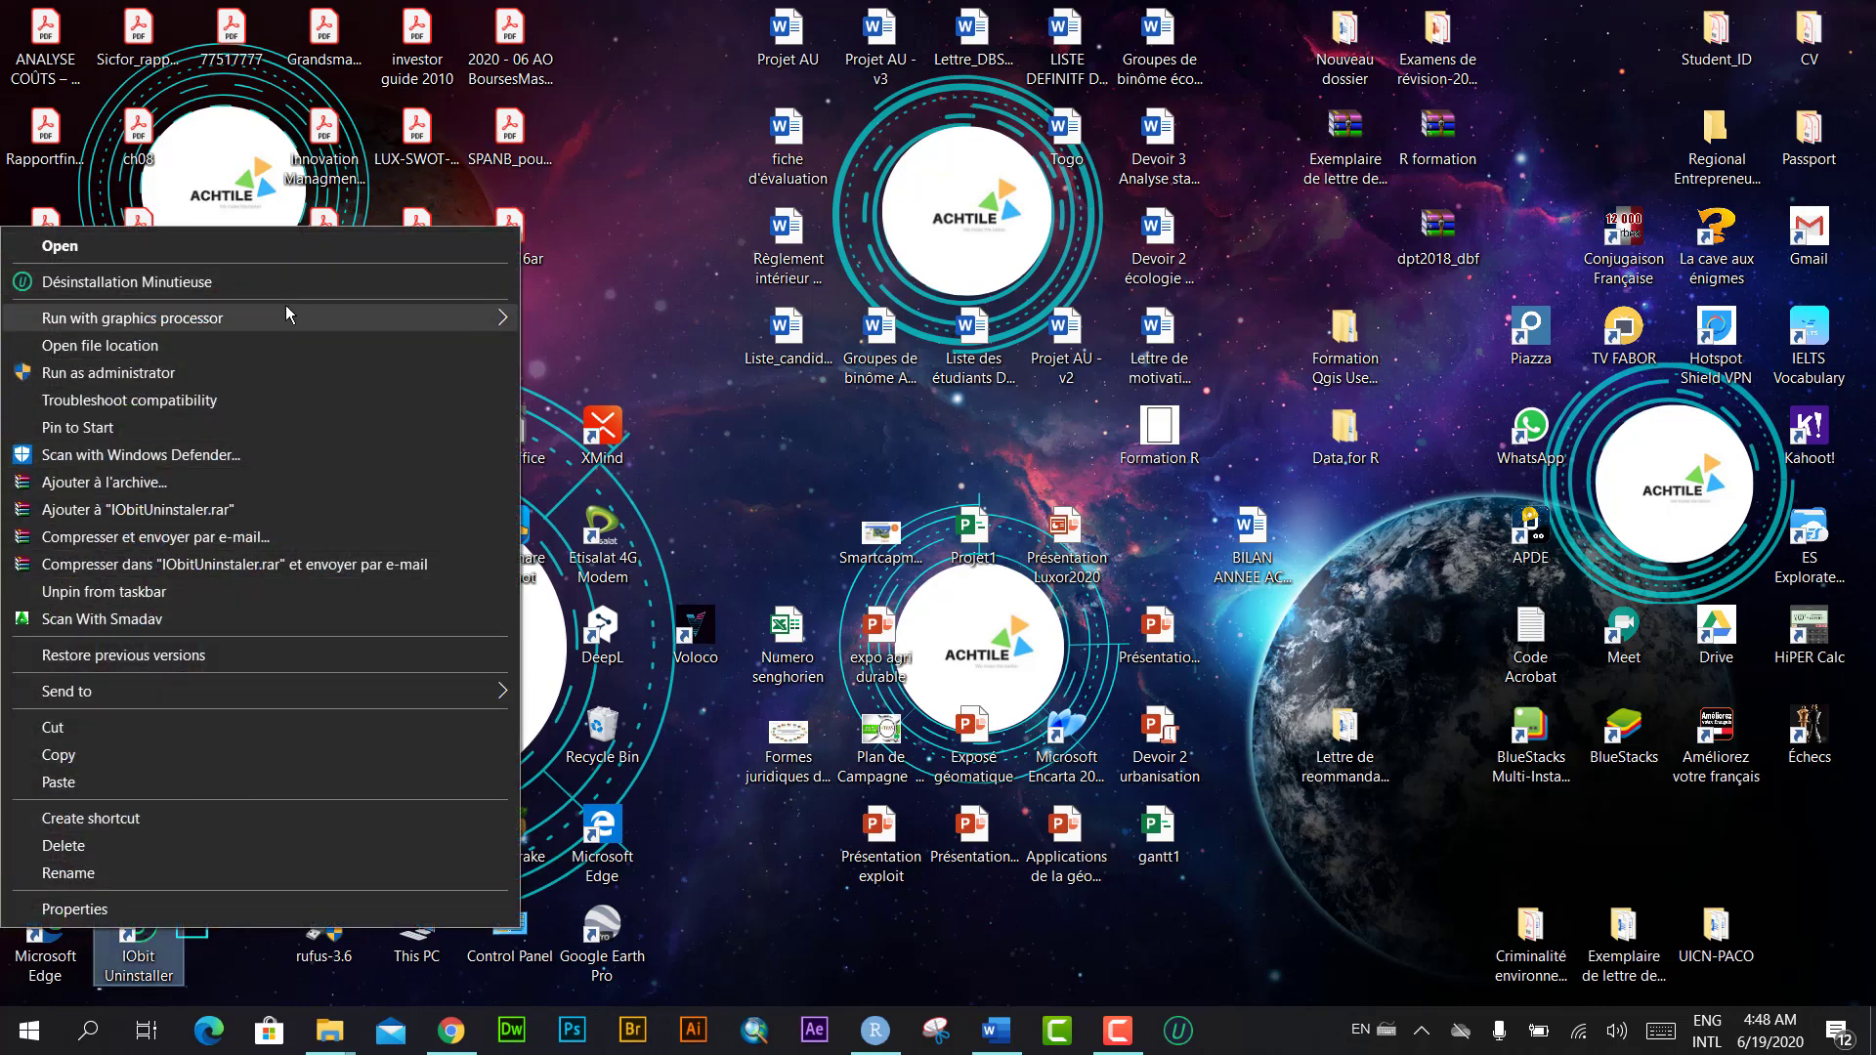
pyautogui.moveTo(279, 315)
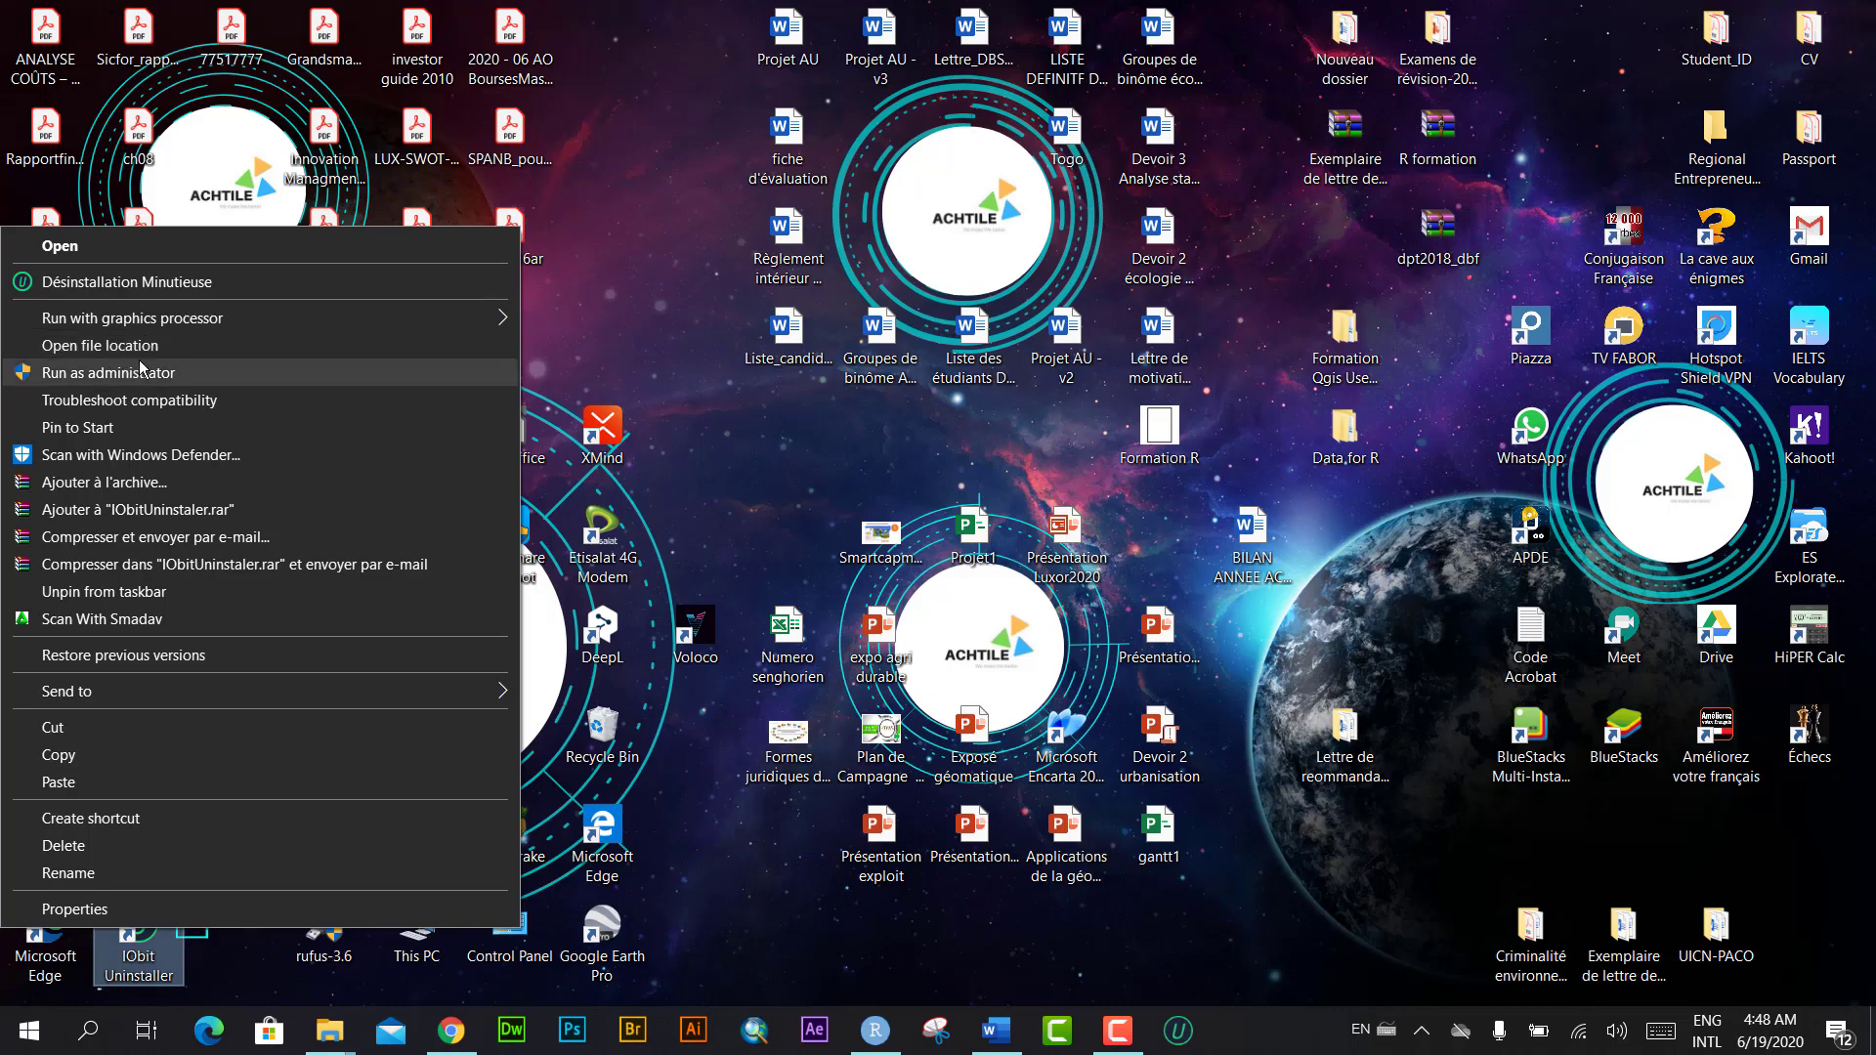
pyautogui.click(99, 345)
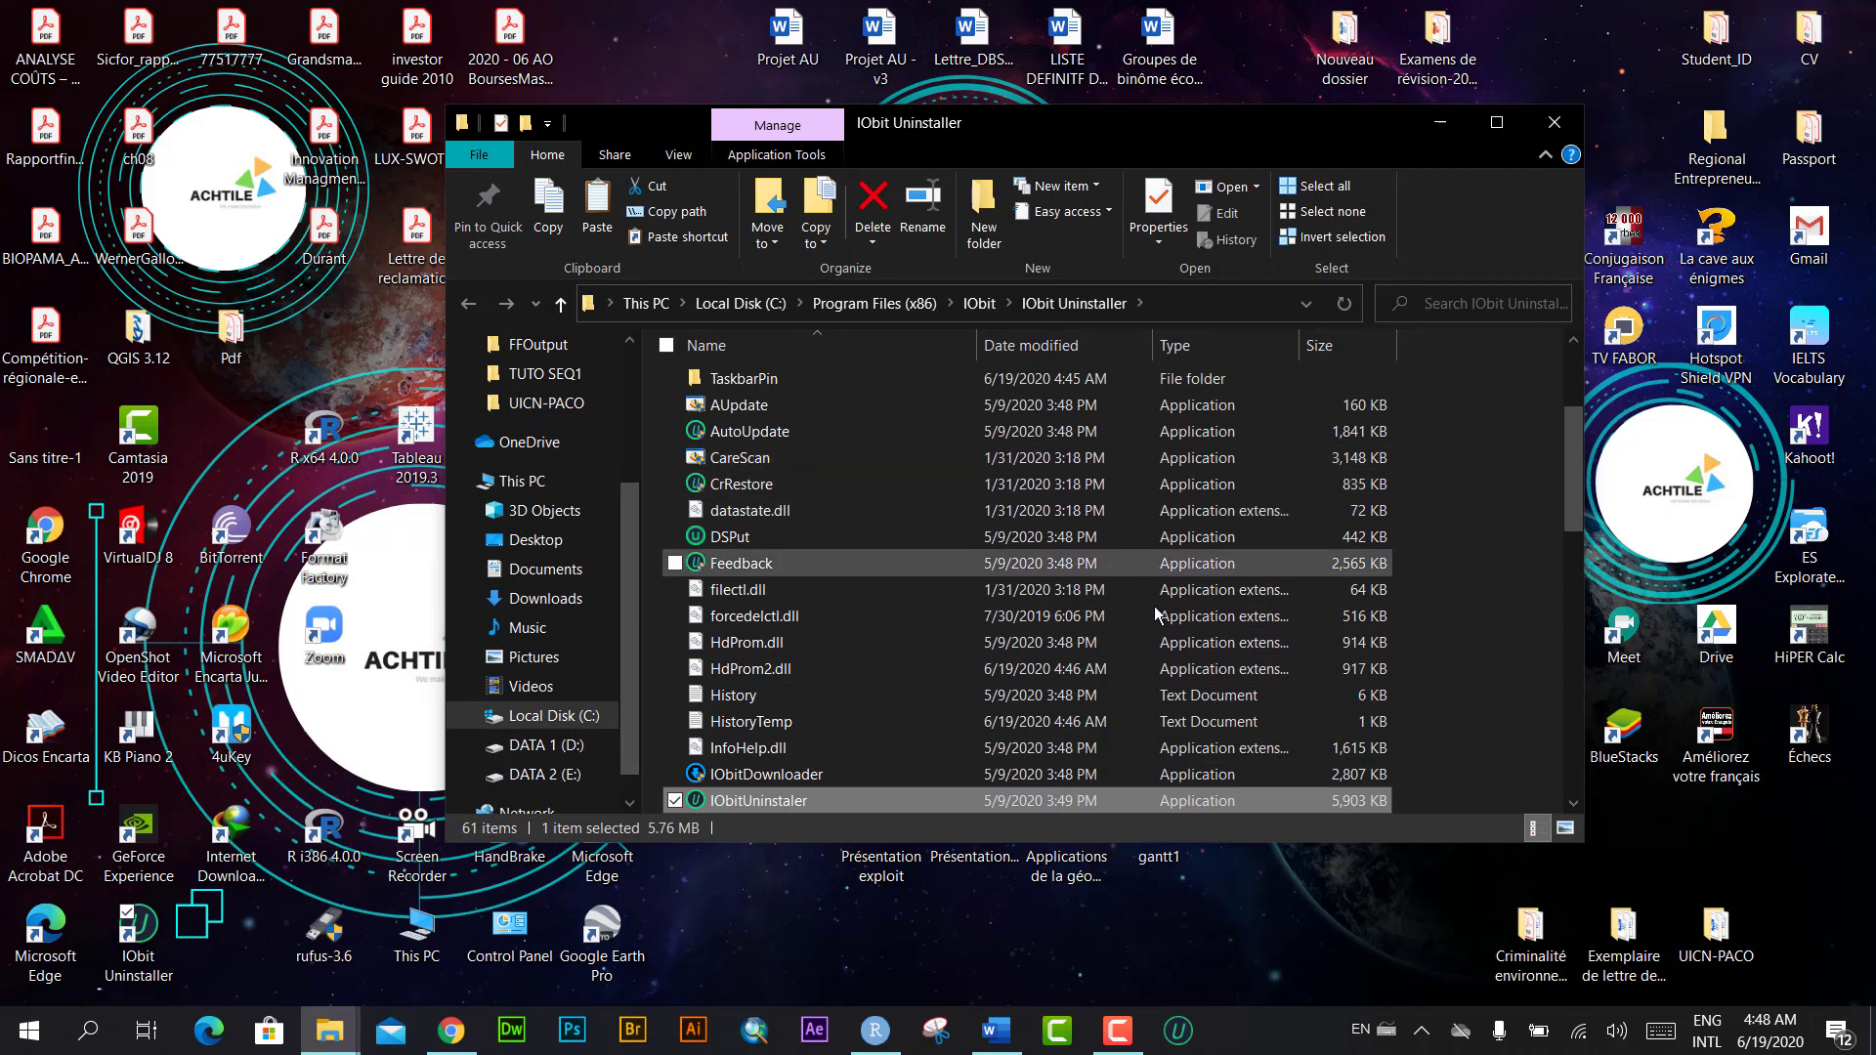
pyautogui.rightClick(1479, 514)
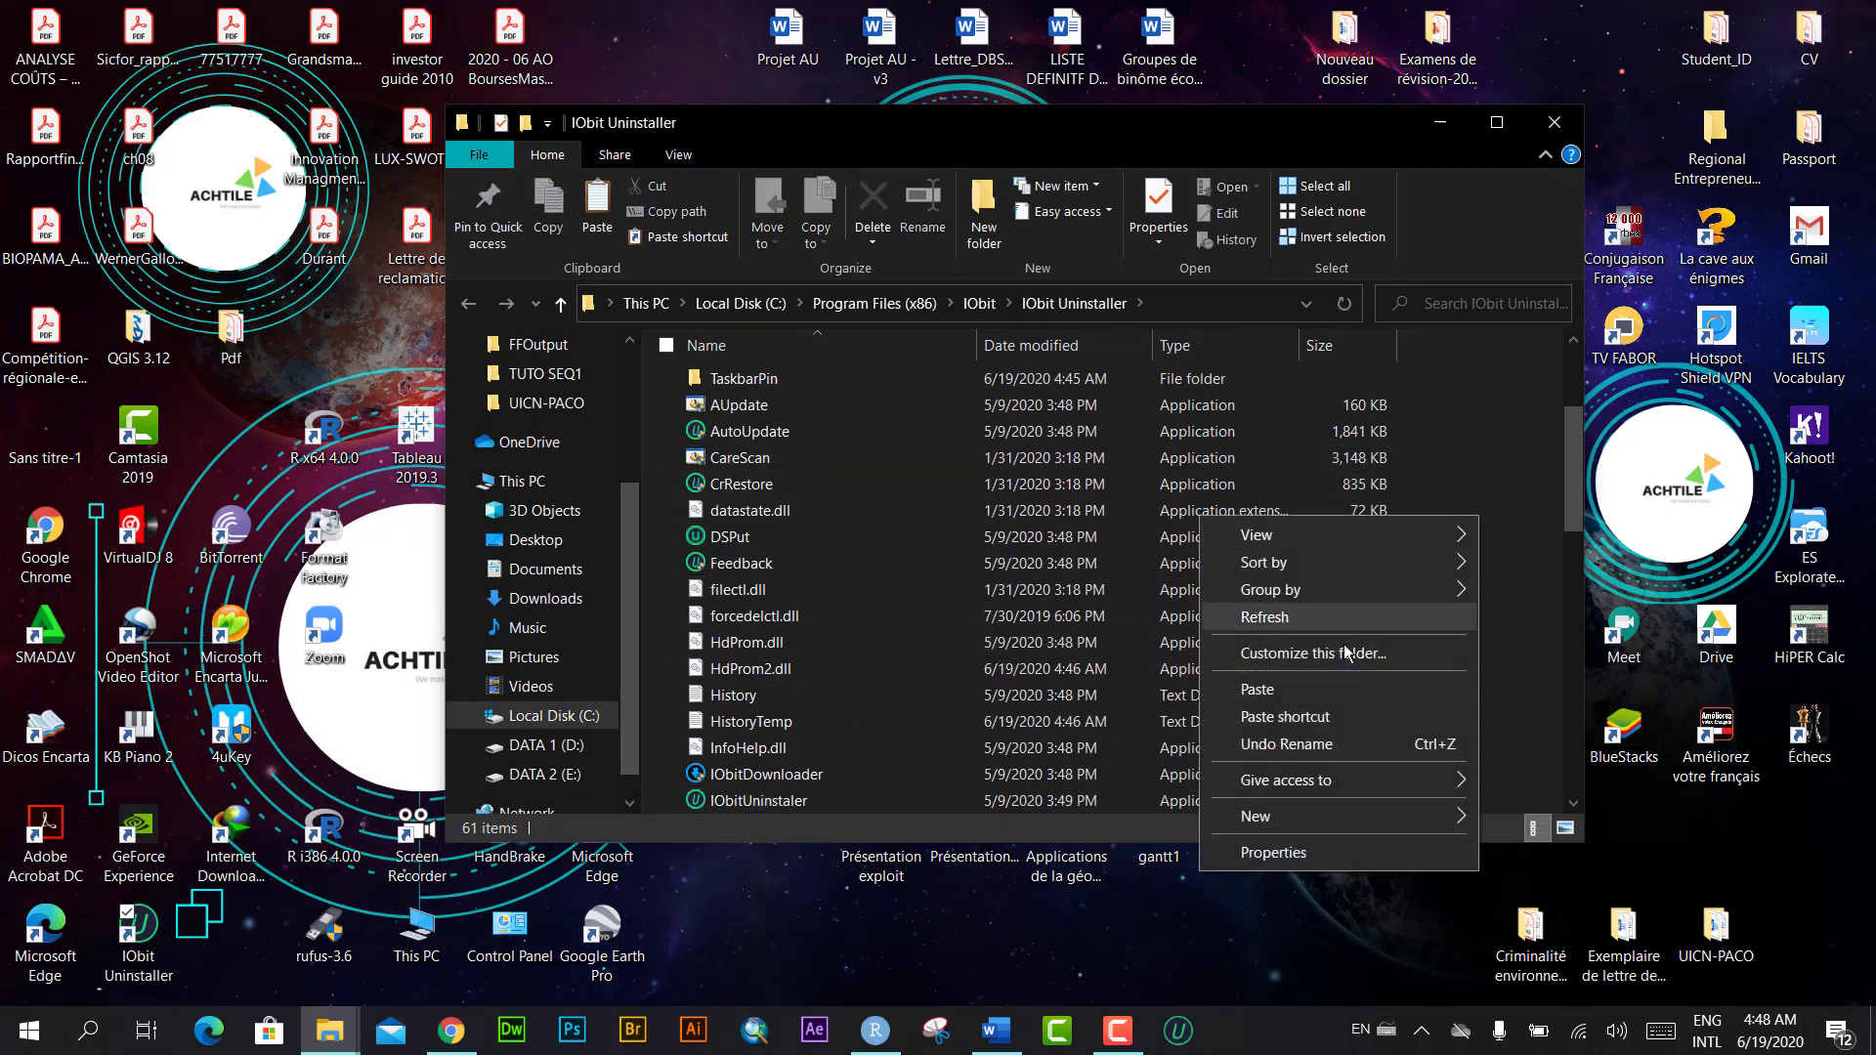
pyautogui.click(1260, 689)
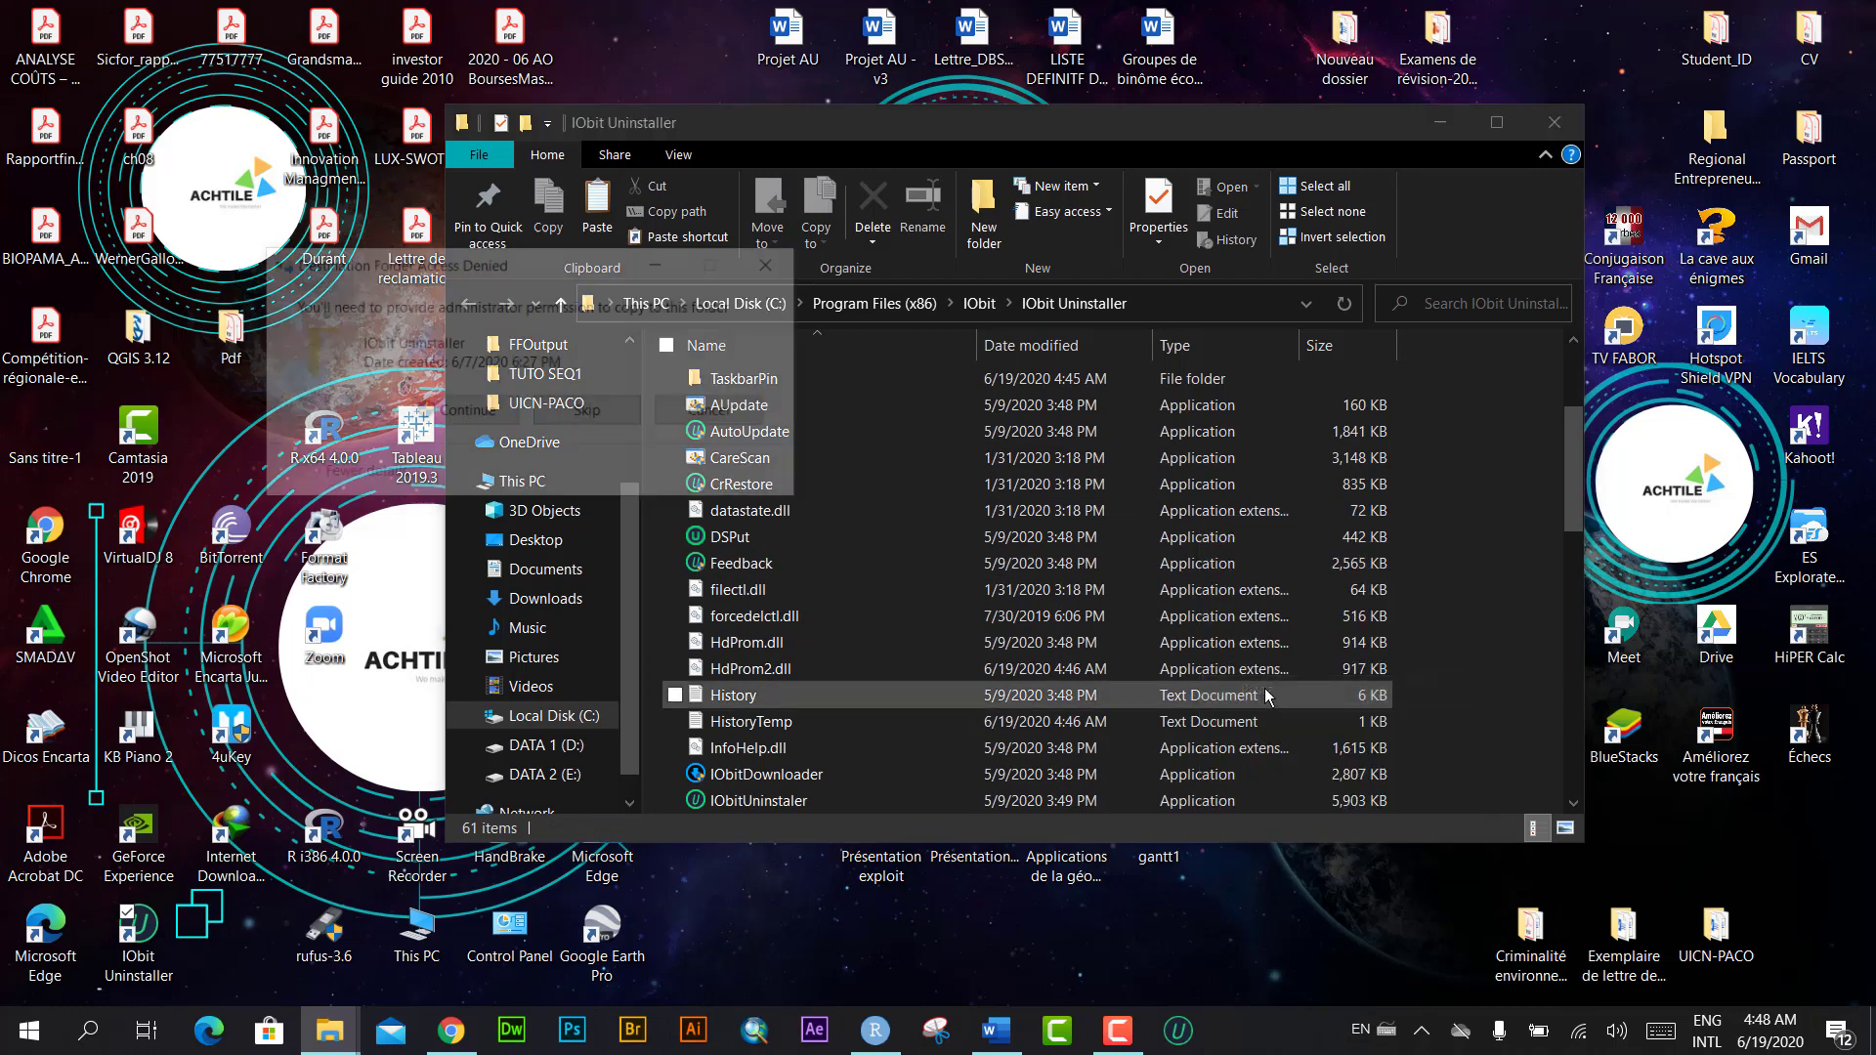
pyautogui.click(450, 404)
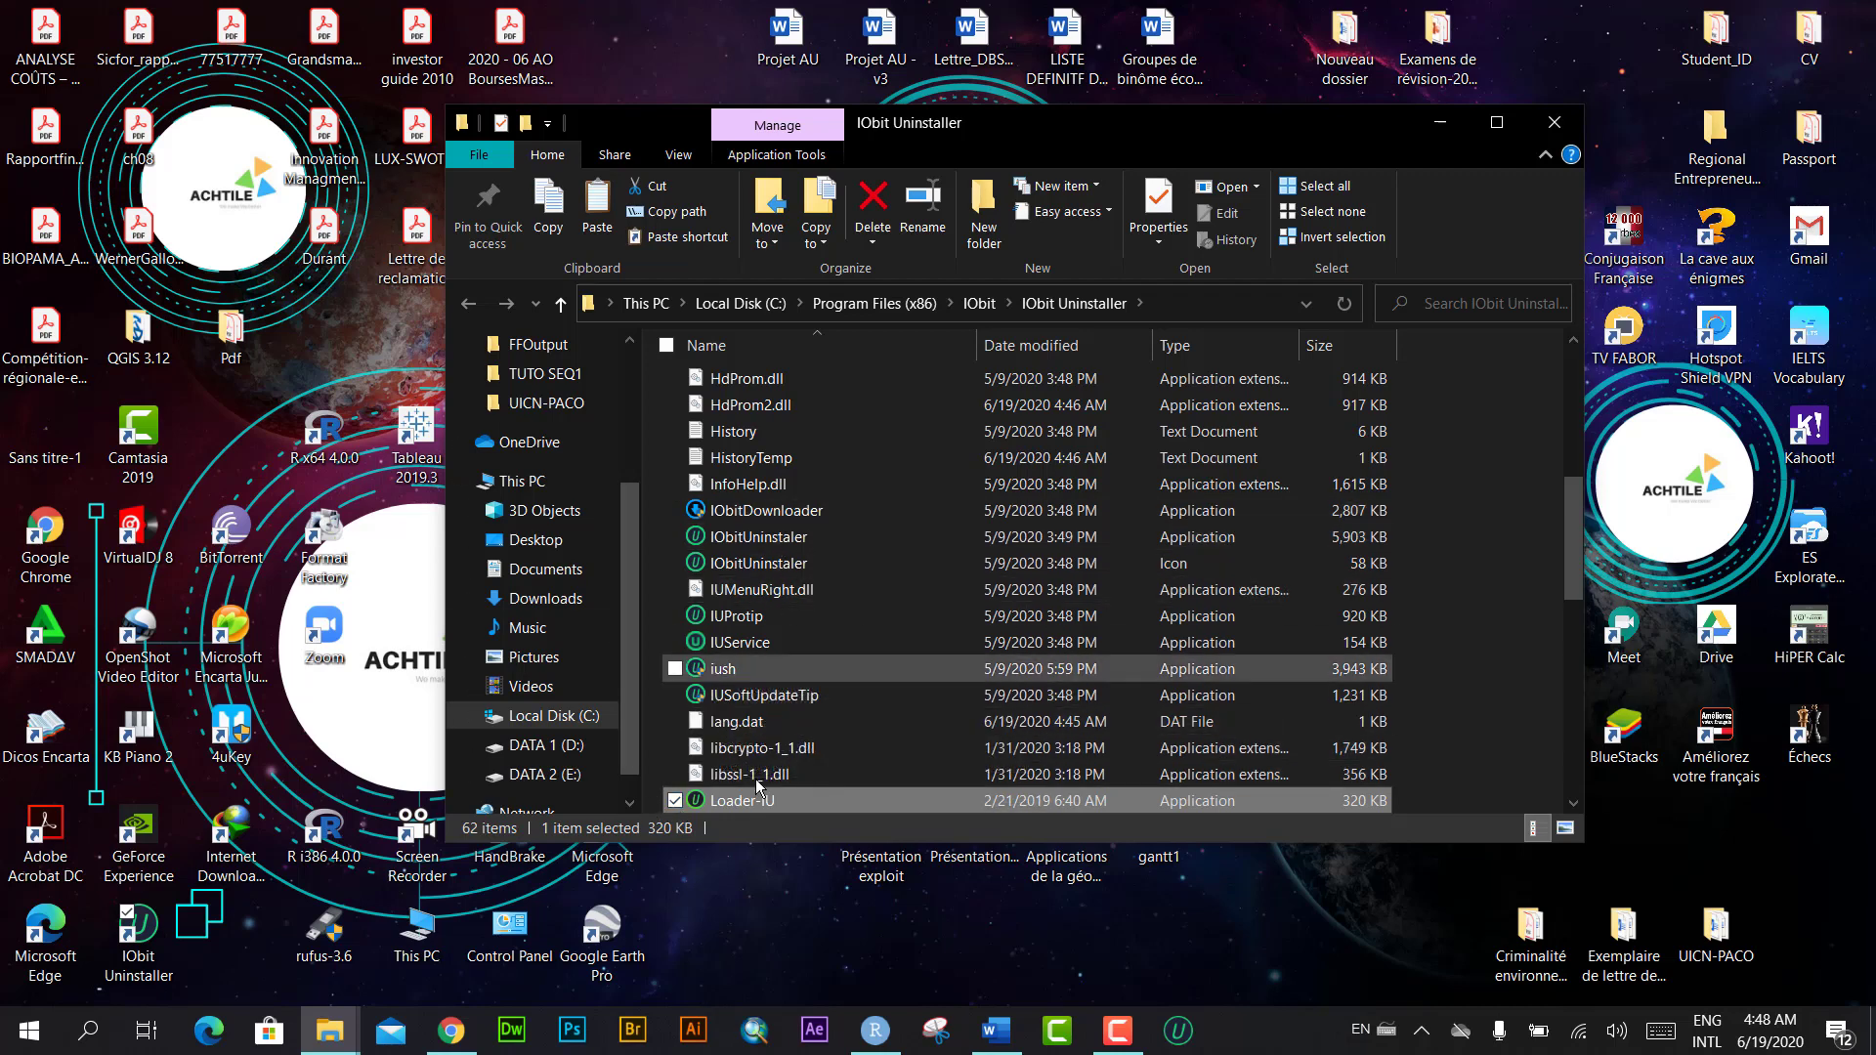
pyautogui.click(674, 800)
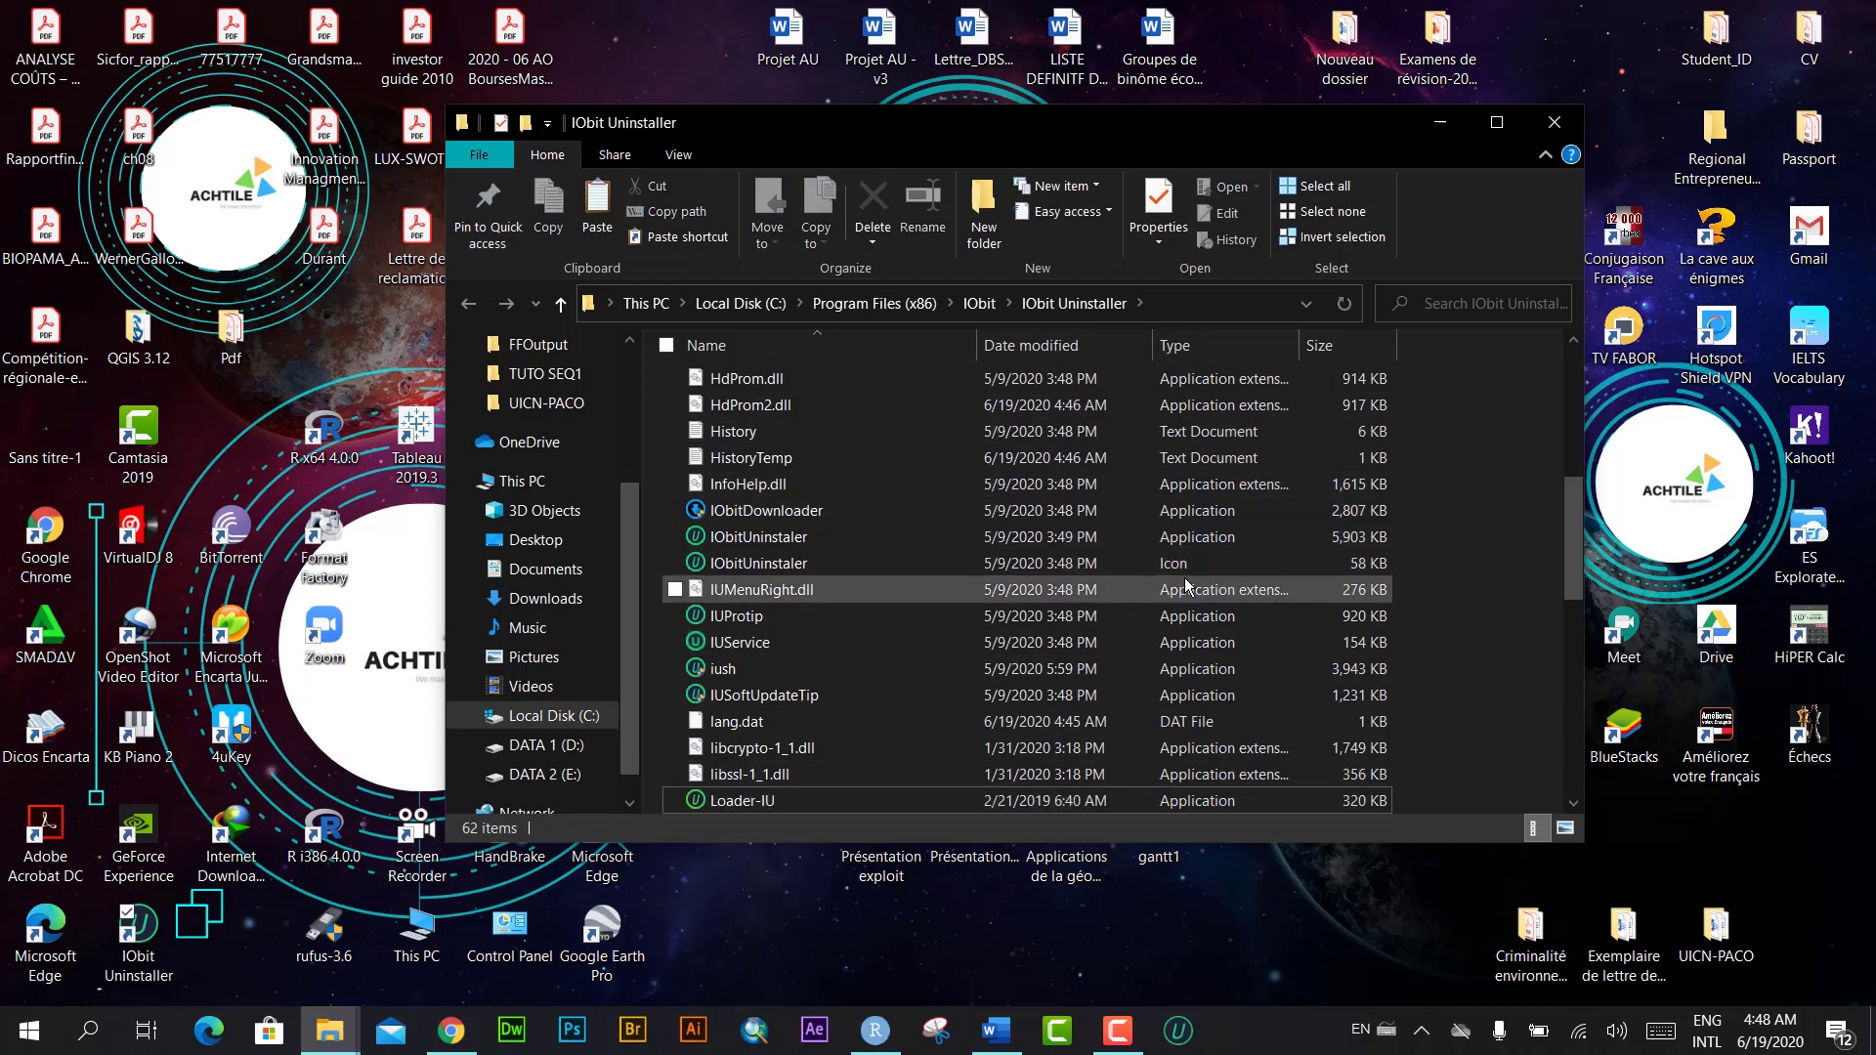
pyautogui.click(1557, 118)
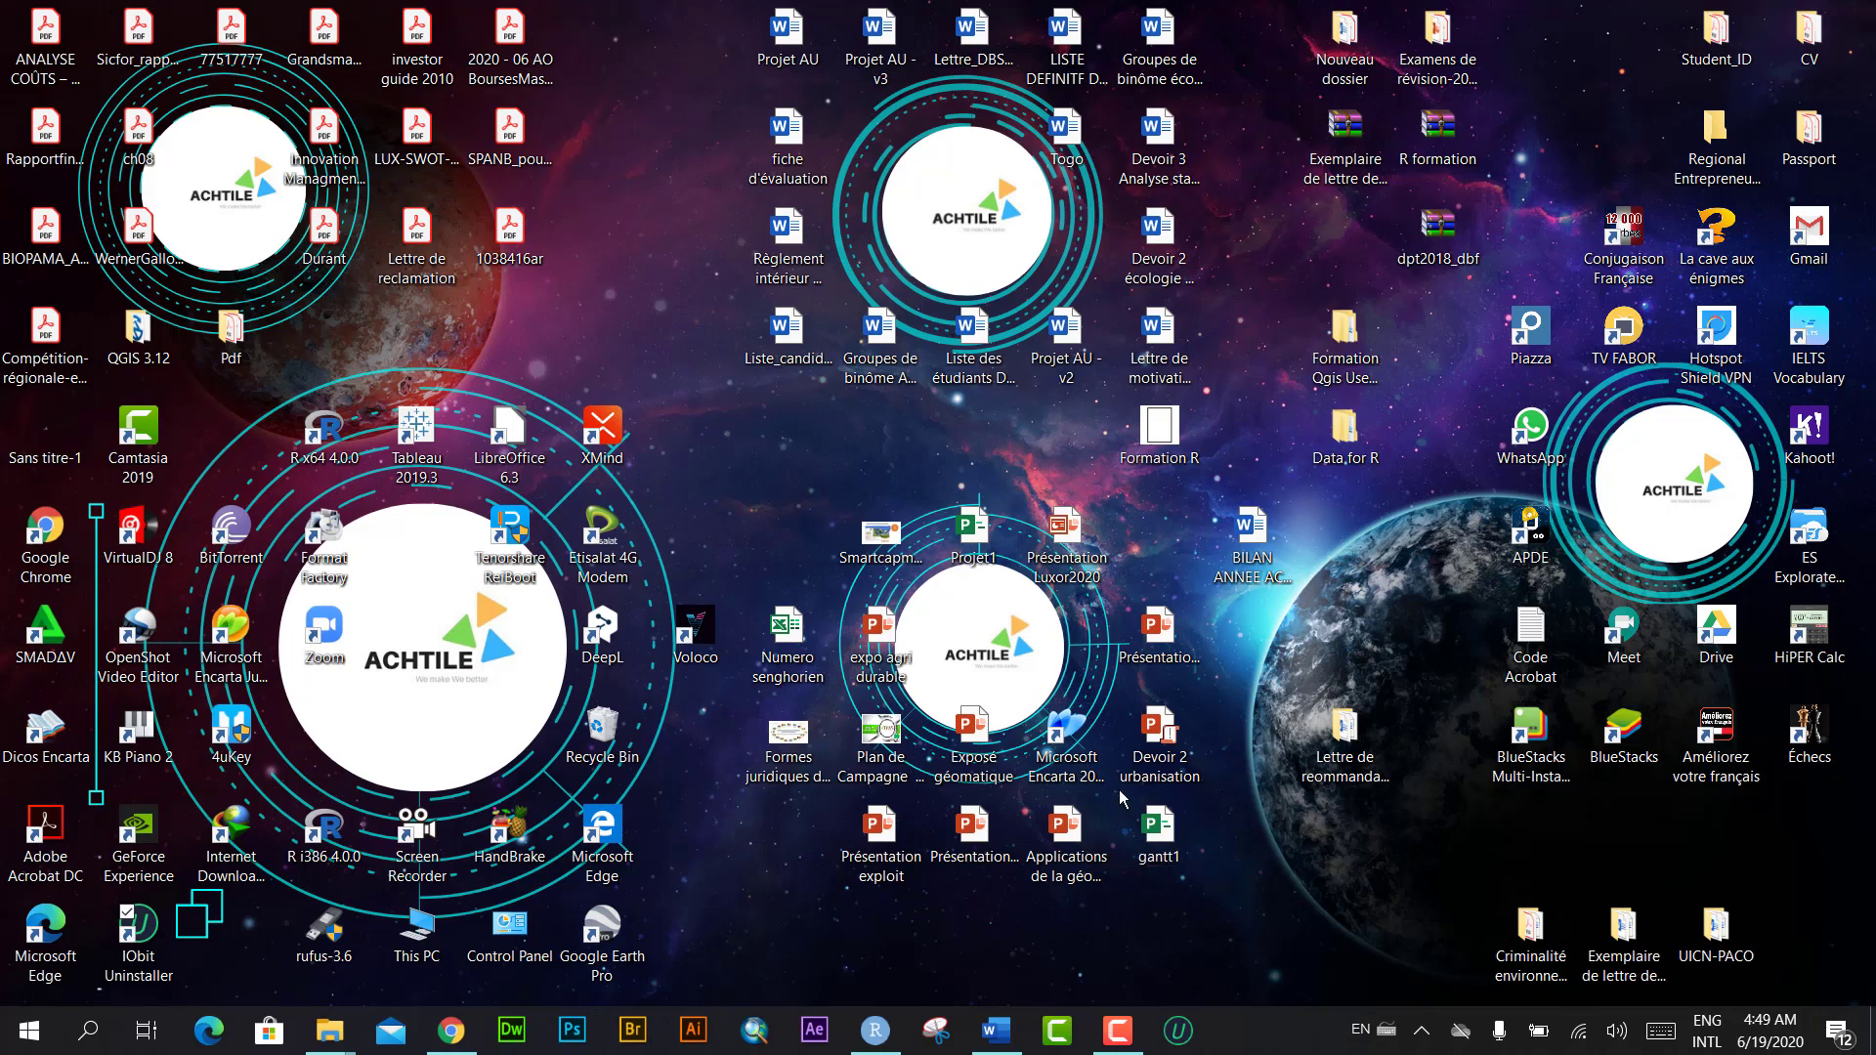
# Step: Reopen the IObit Uninstaller window from the taskbar to show its 78 programs
pyautogui.click(1180, 1043)
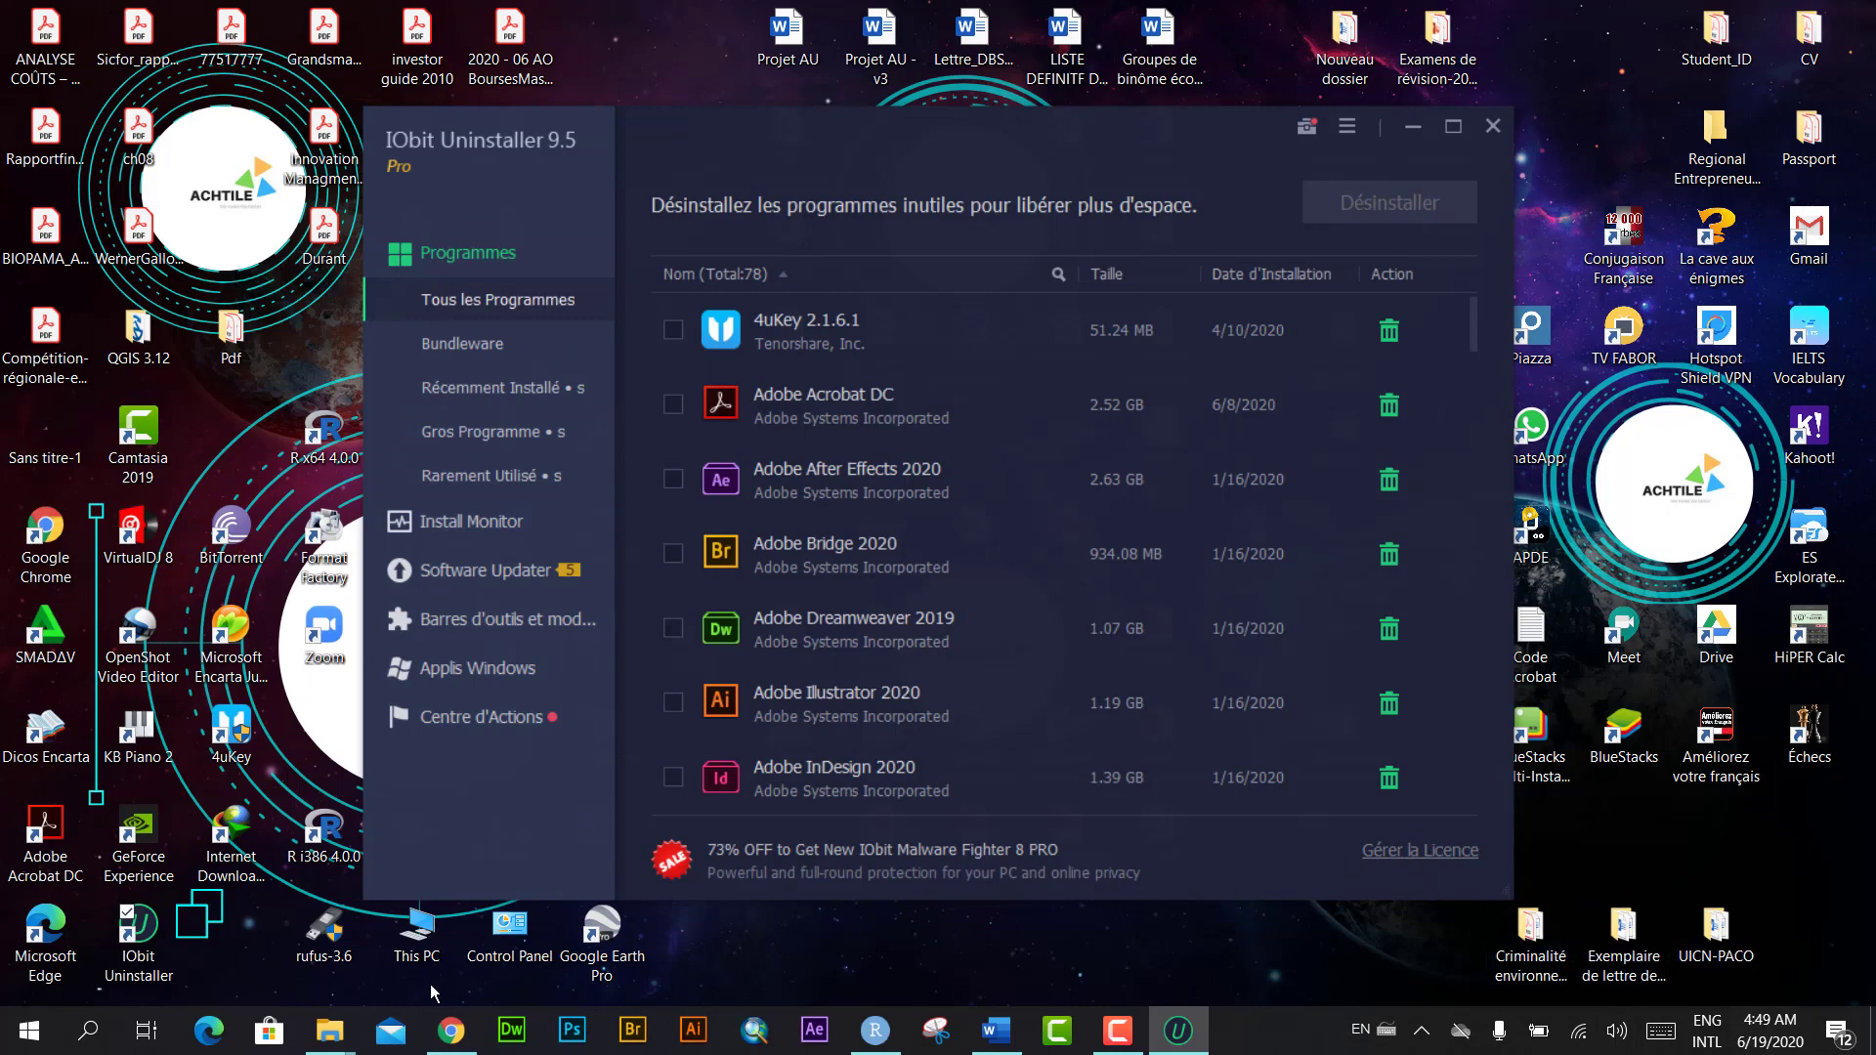
# Step: Ignore the Smadav alert, go back to the Compressed folder, and open 'code IObit unistaller'
pyautogui.click(330, 1033)
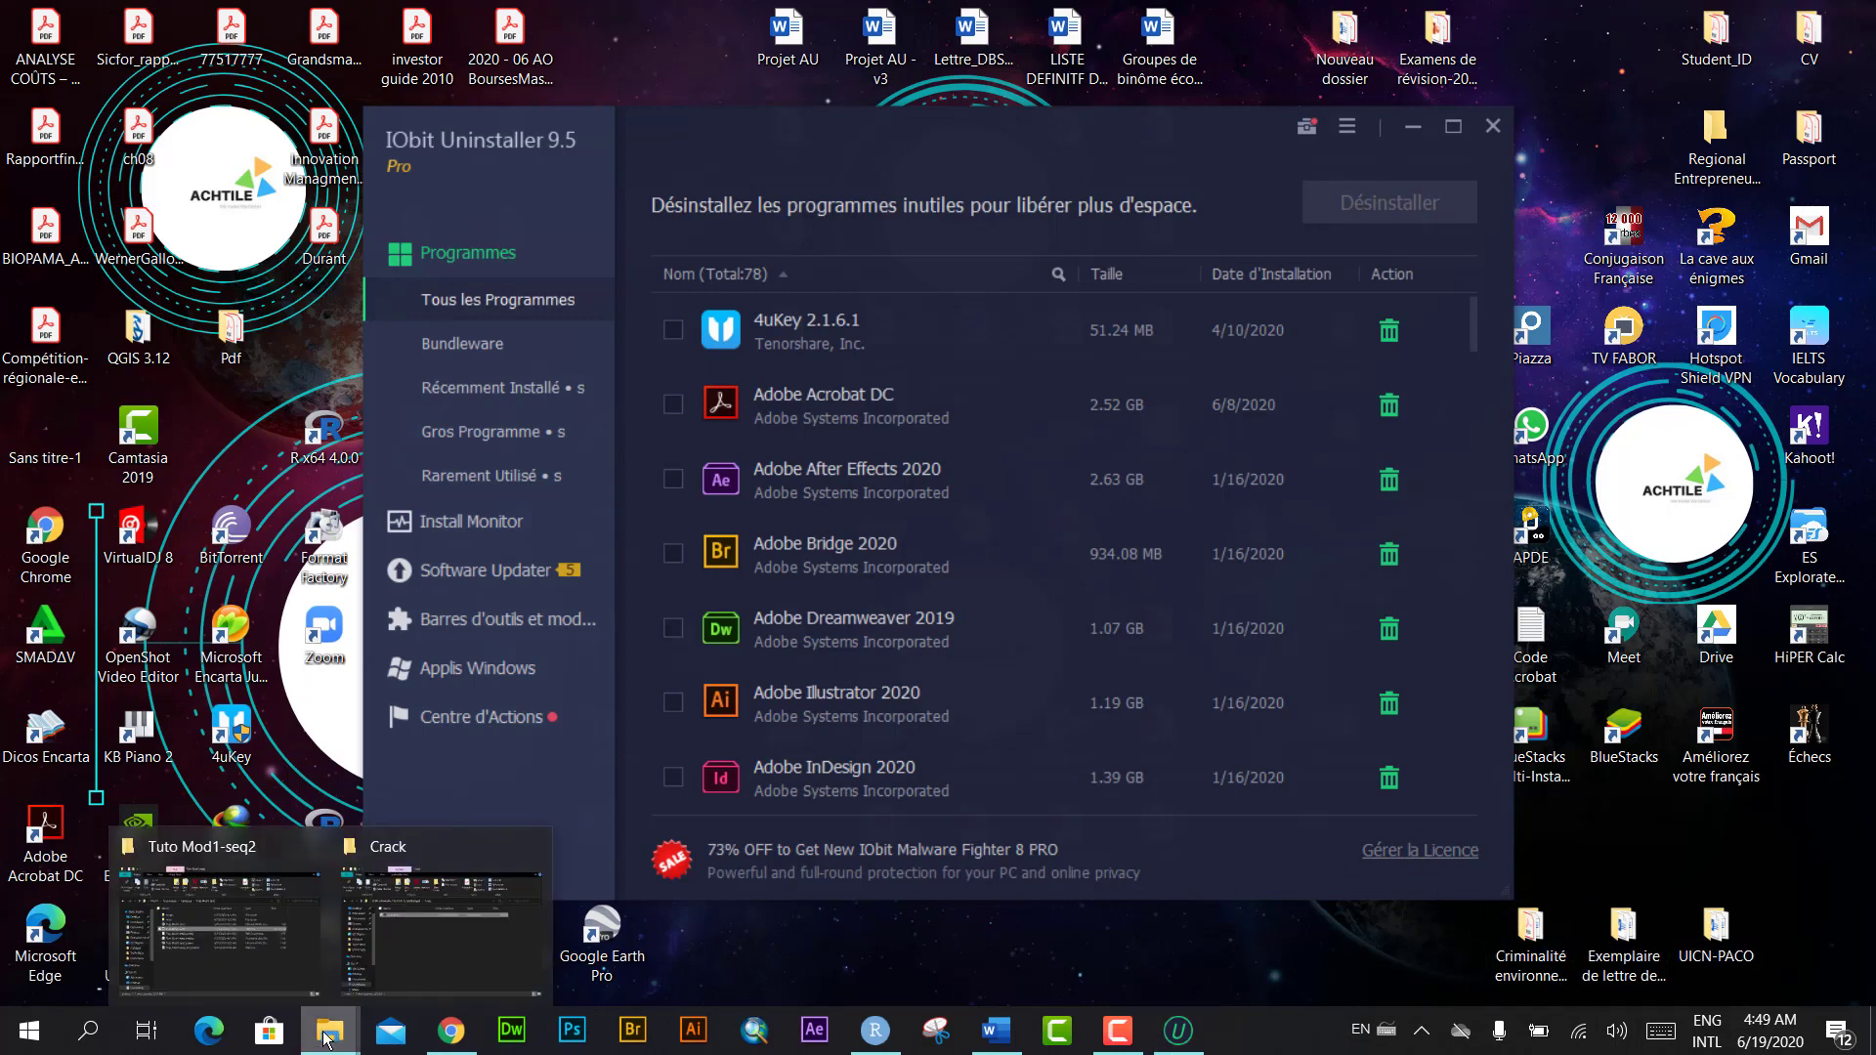
pyautogui.click(418, 928)
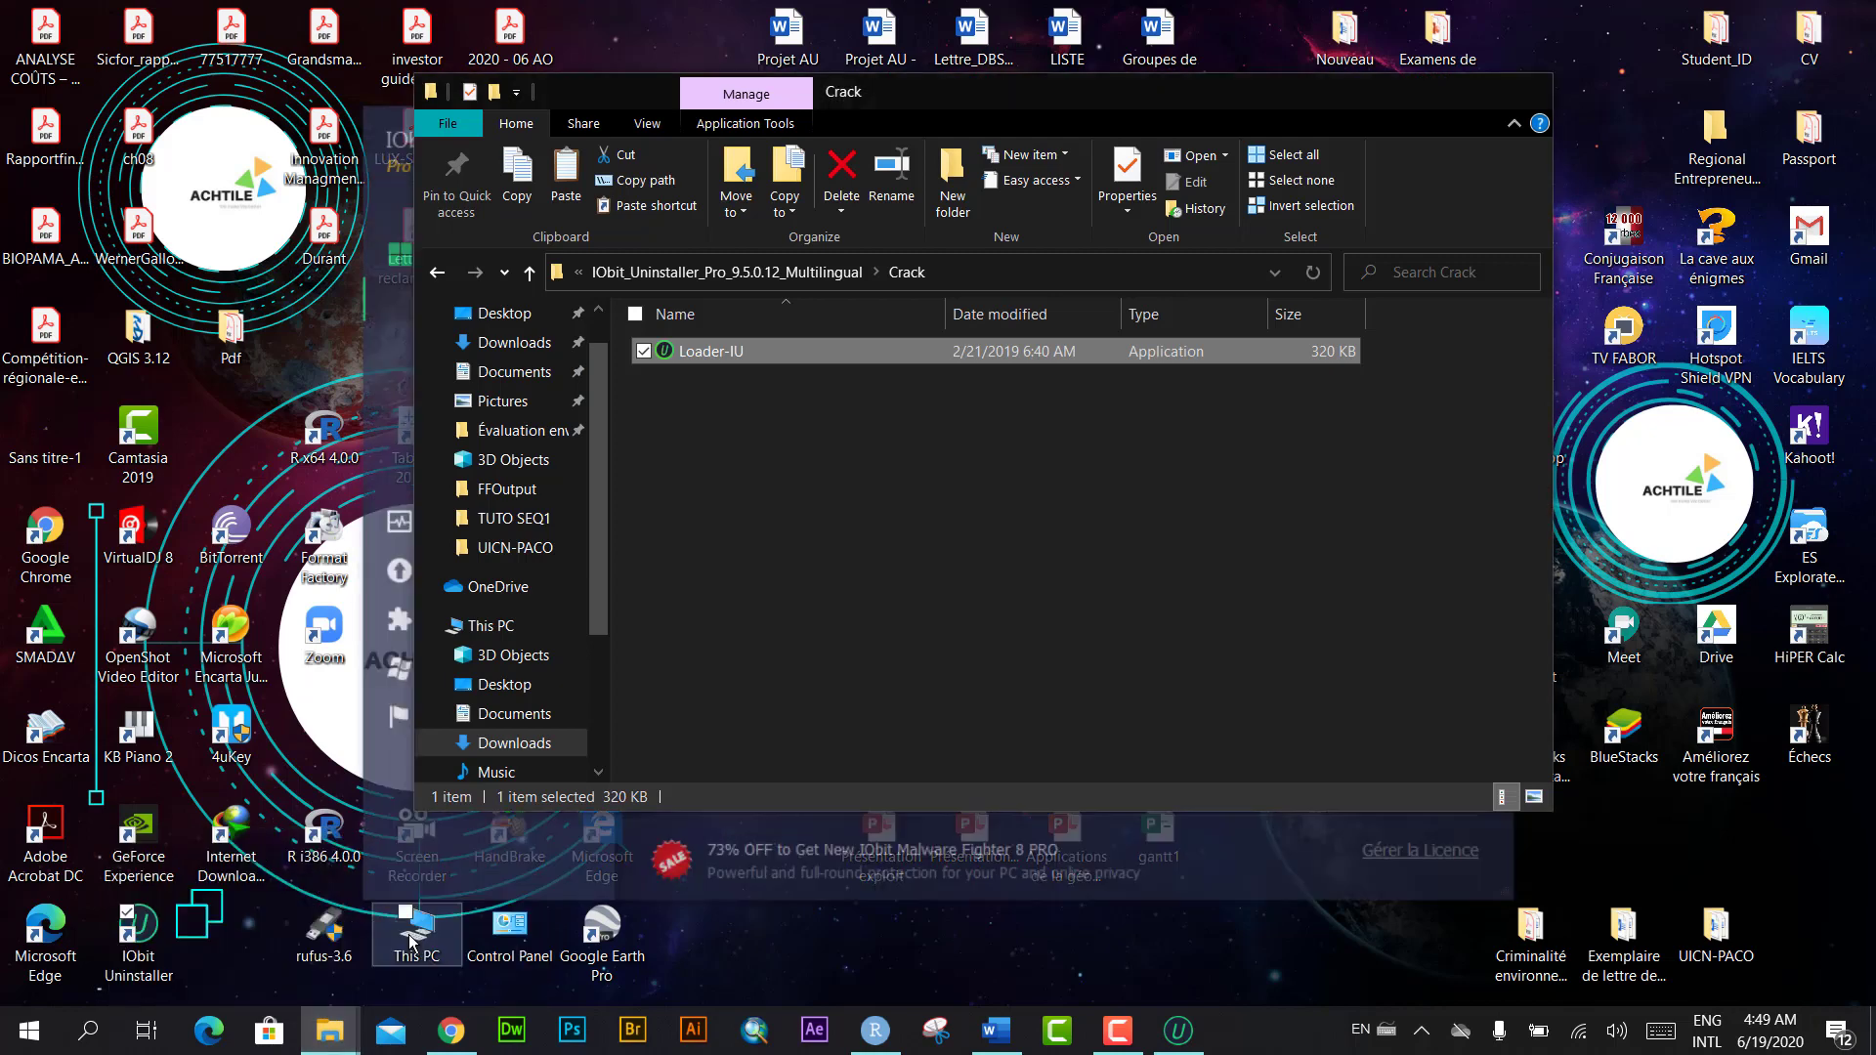
pyautogui.click(1265, 647)
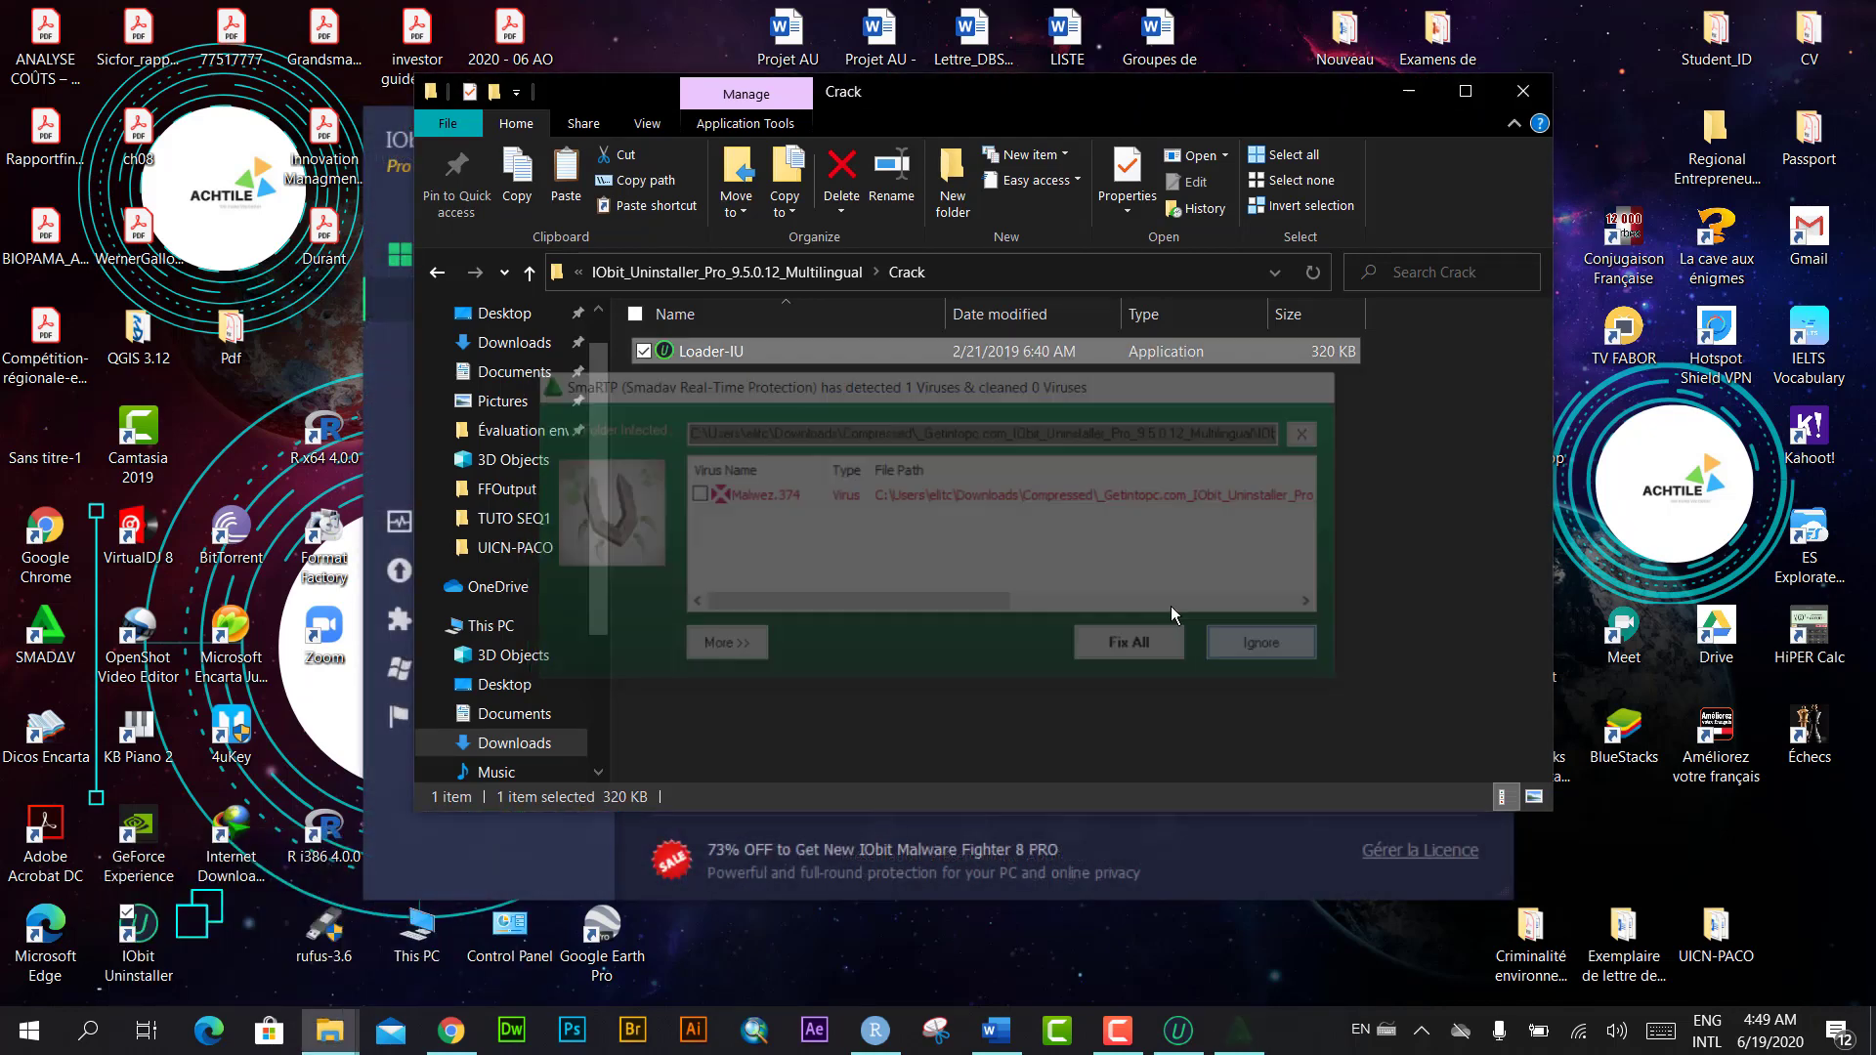
pyautogui.click(441, 275)
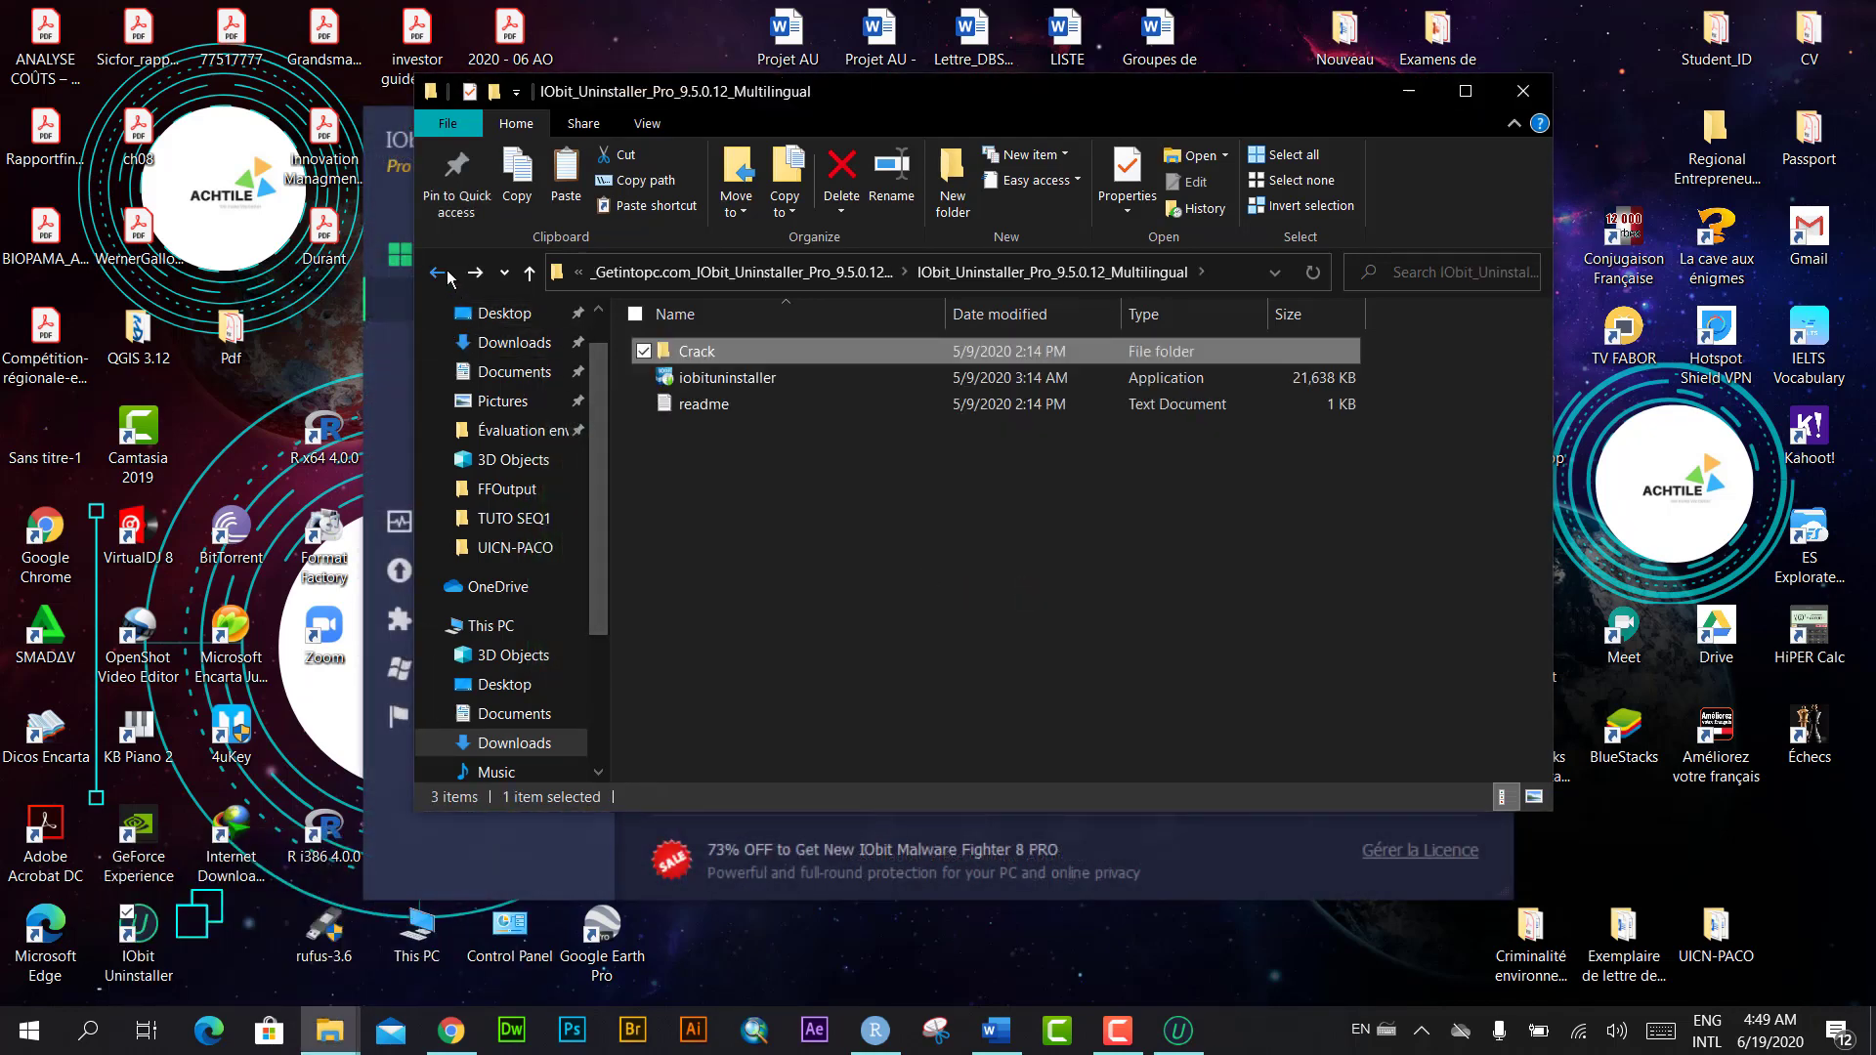
pyautogui.click(438, 274)
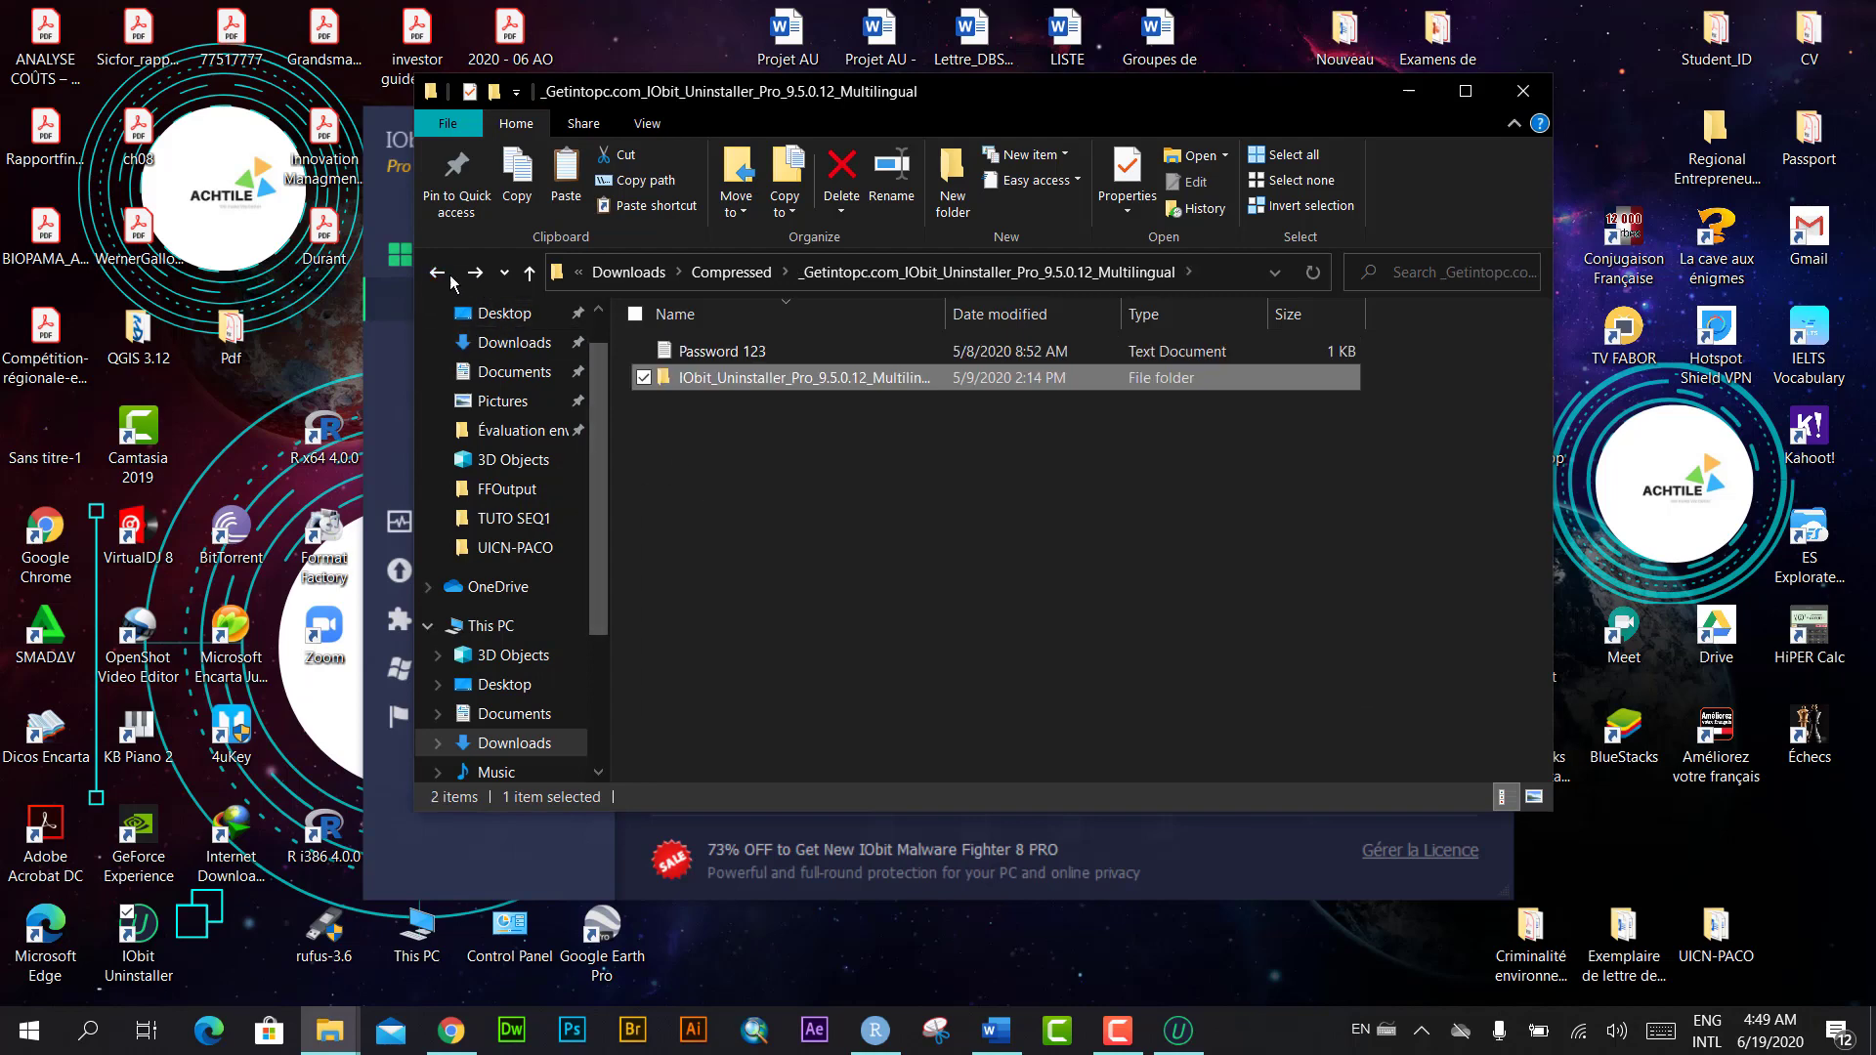
pyautogui.click(437, 273)
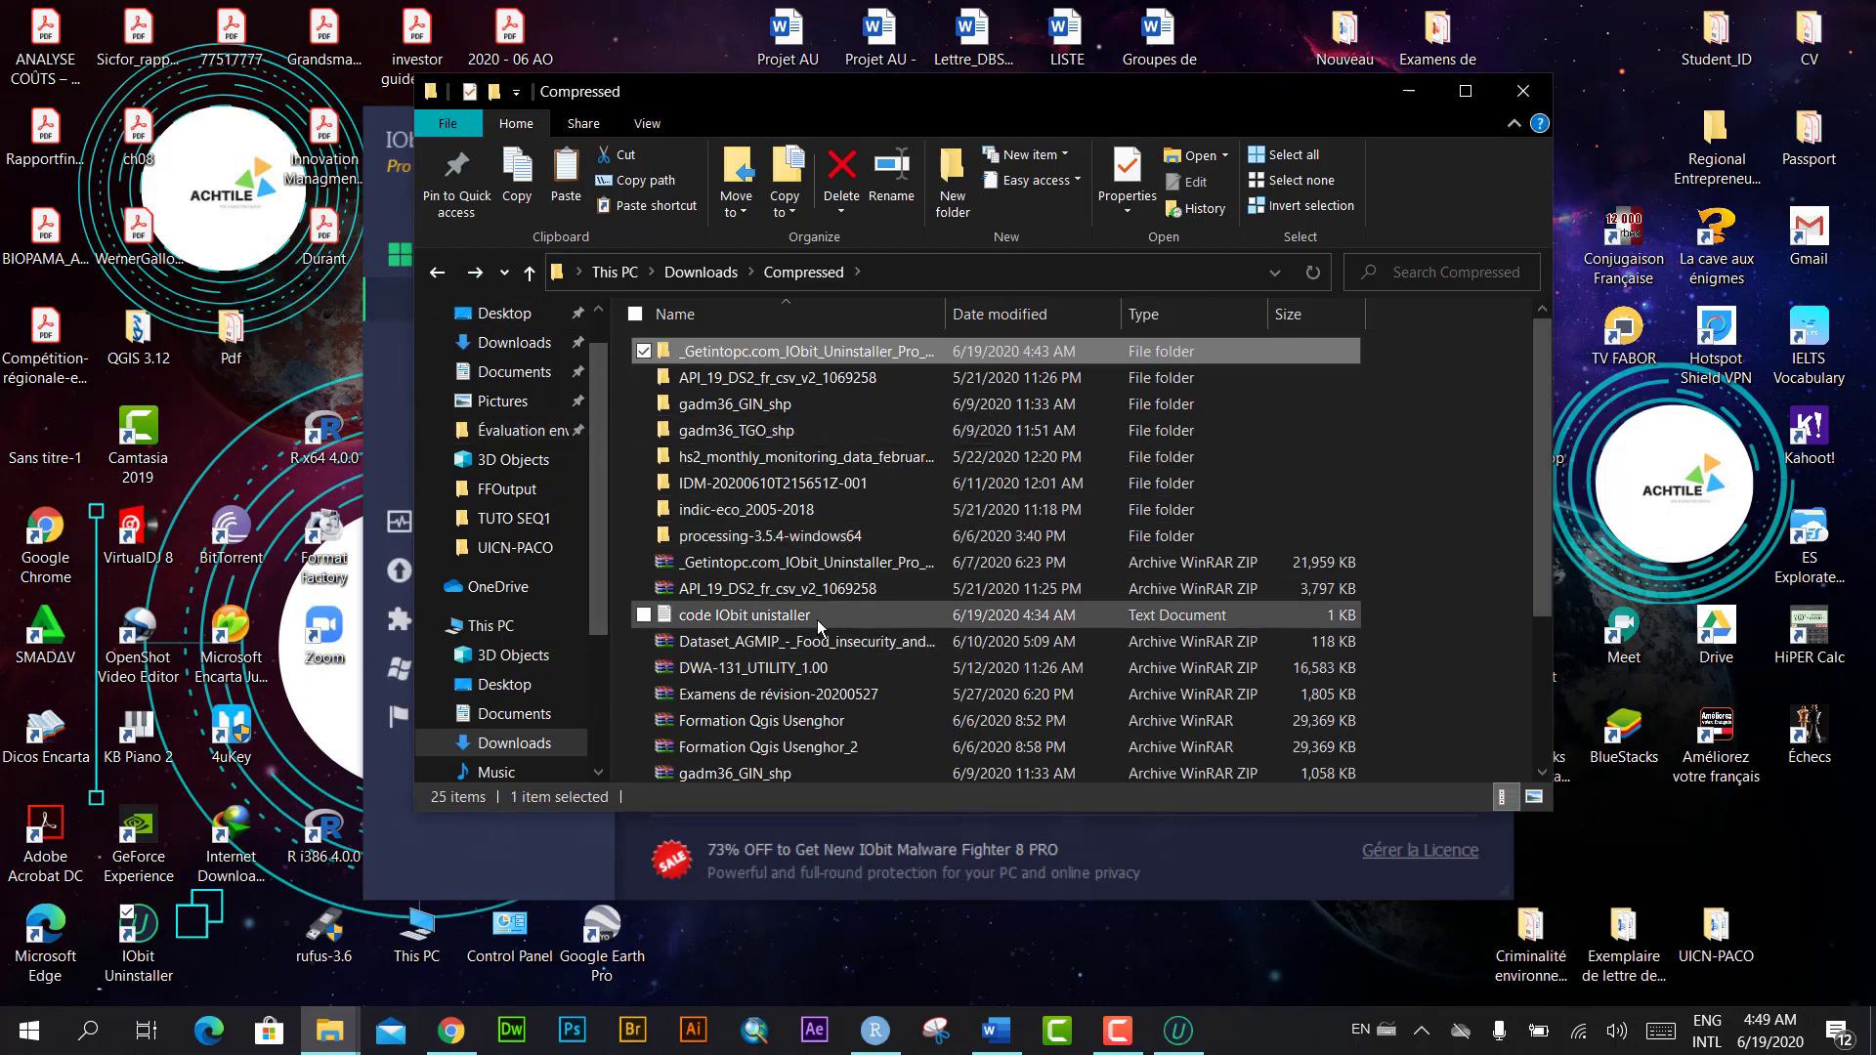
pyautogui.doubleClick(825, 625)
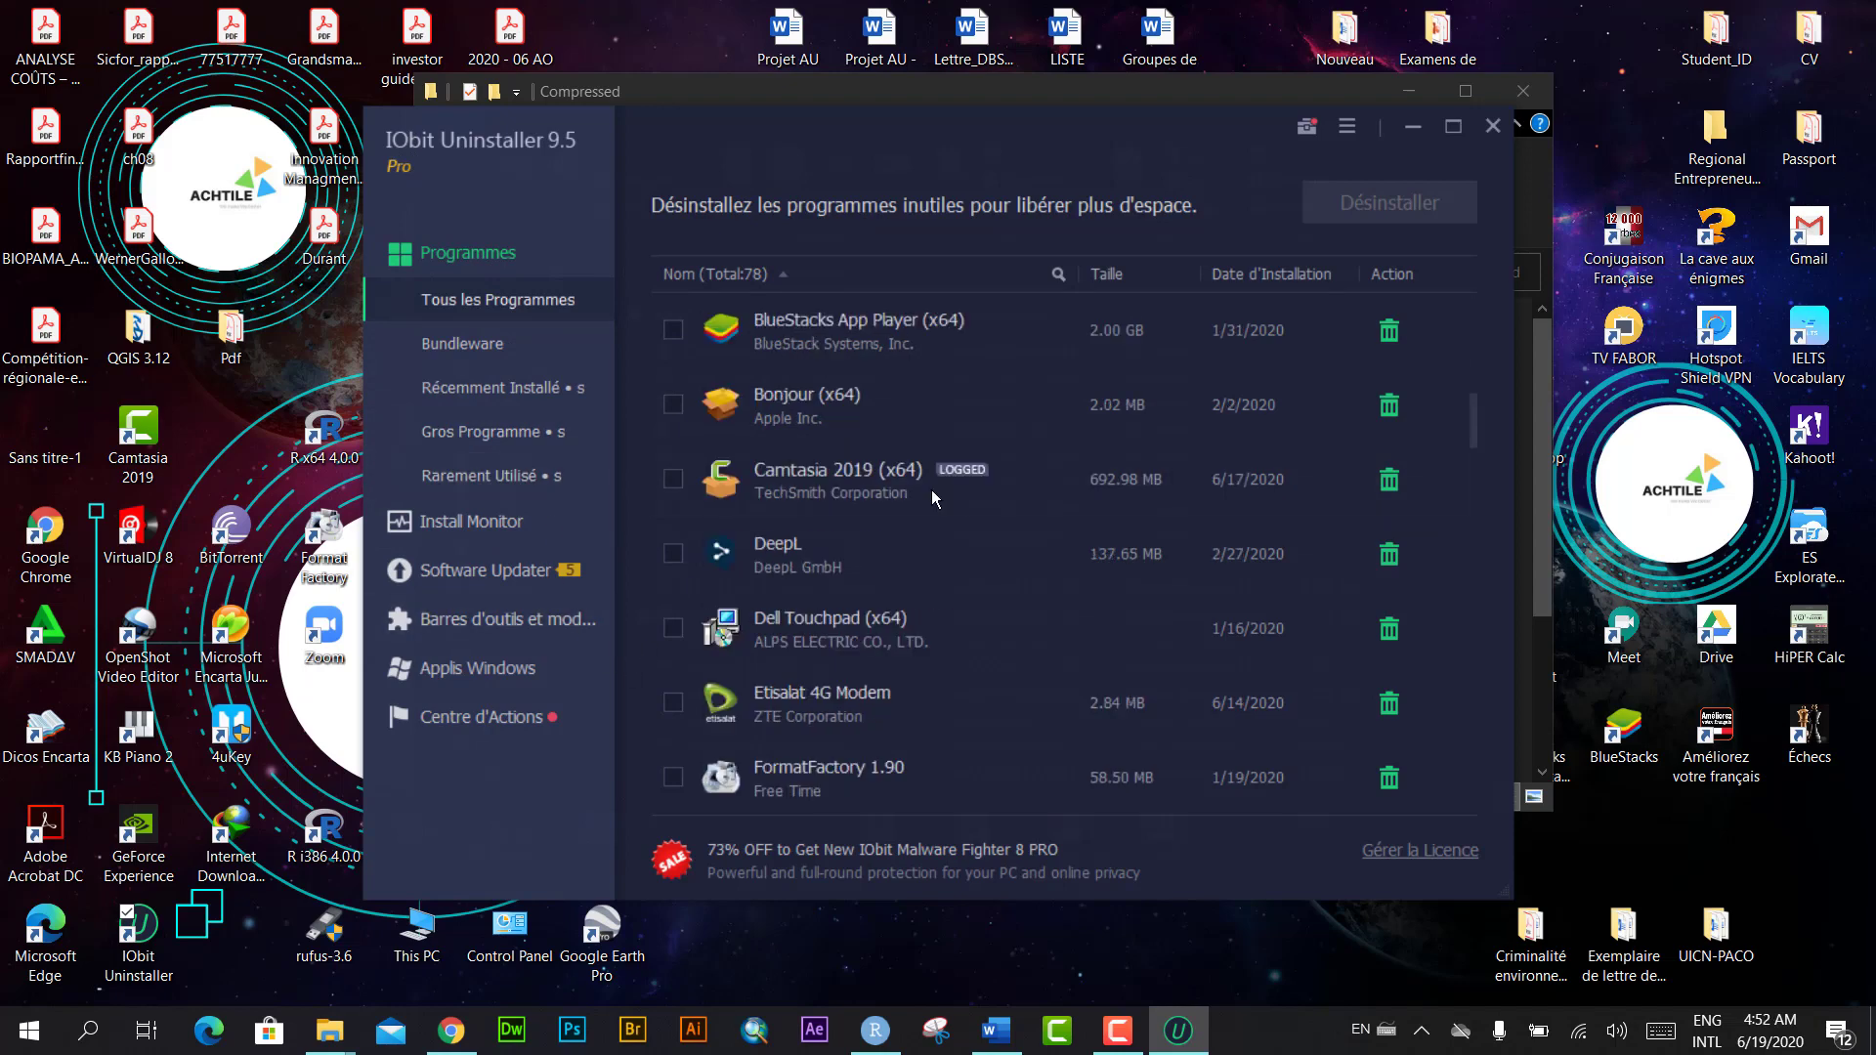
# Step: Uninstall Bonjour (x64), removing 2 registry entries and 2.0 MB, then close IObit Uninstaller
pyautogui.scroll(3, 930, 489)
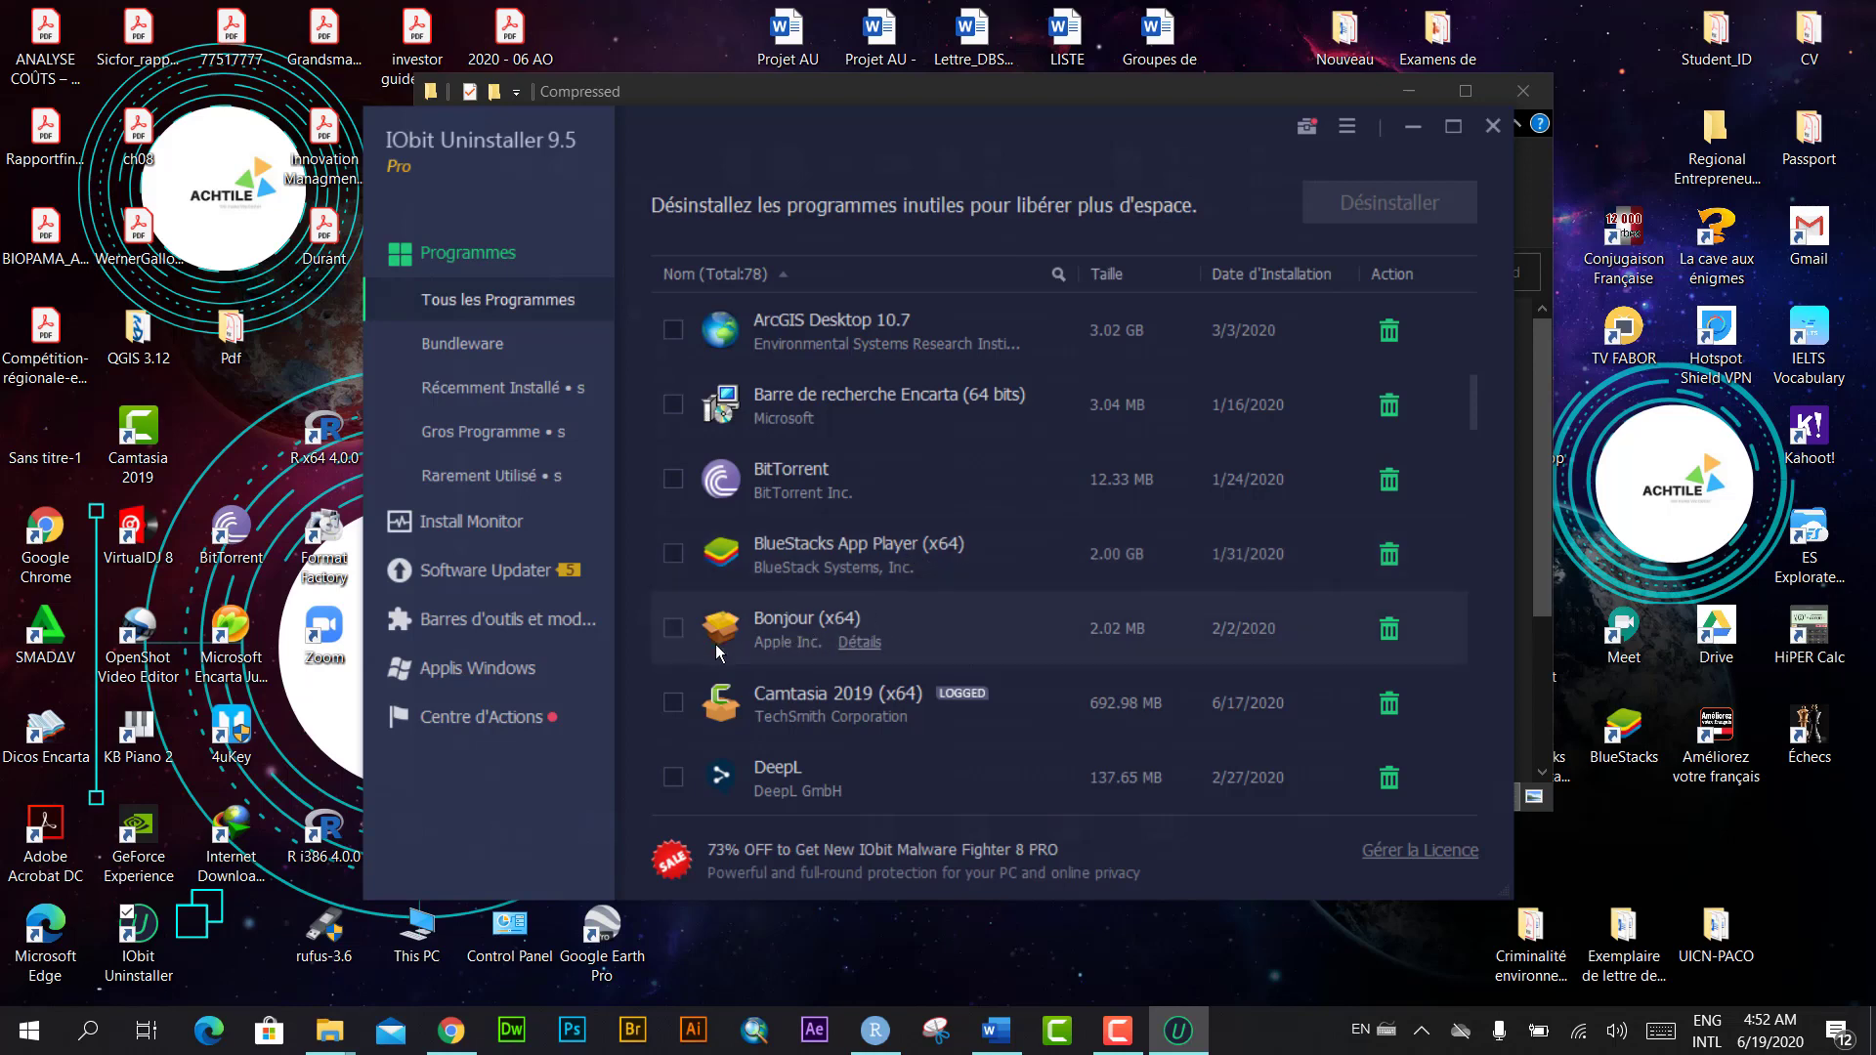
pyautogui.click(673, 627)
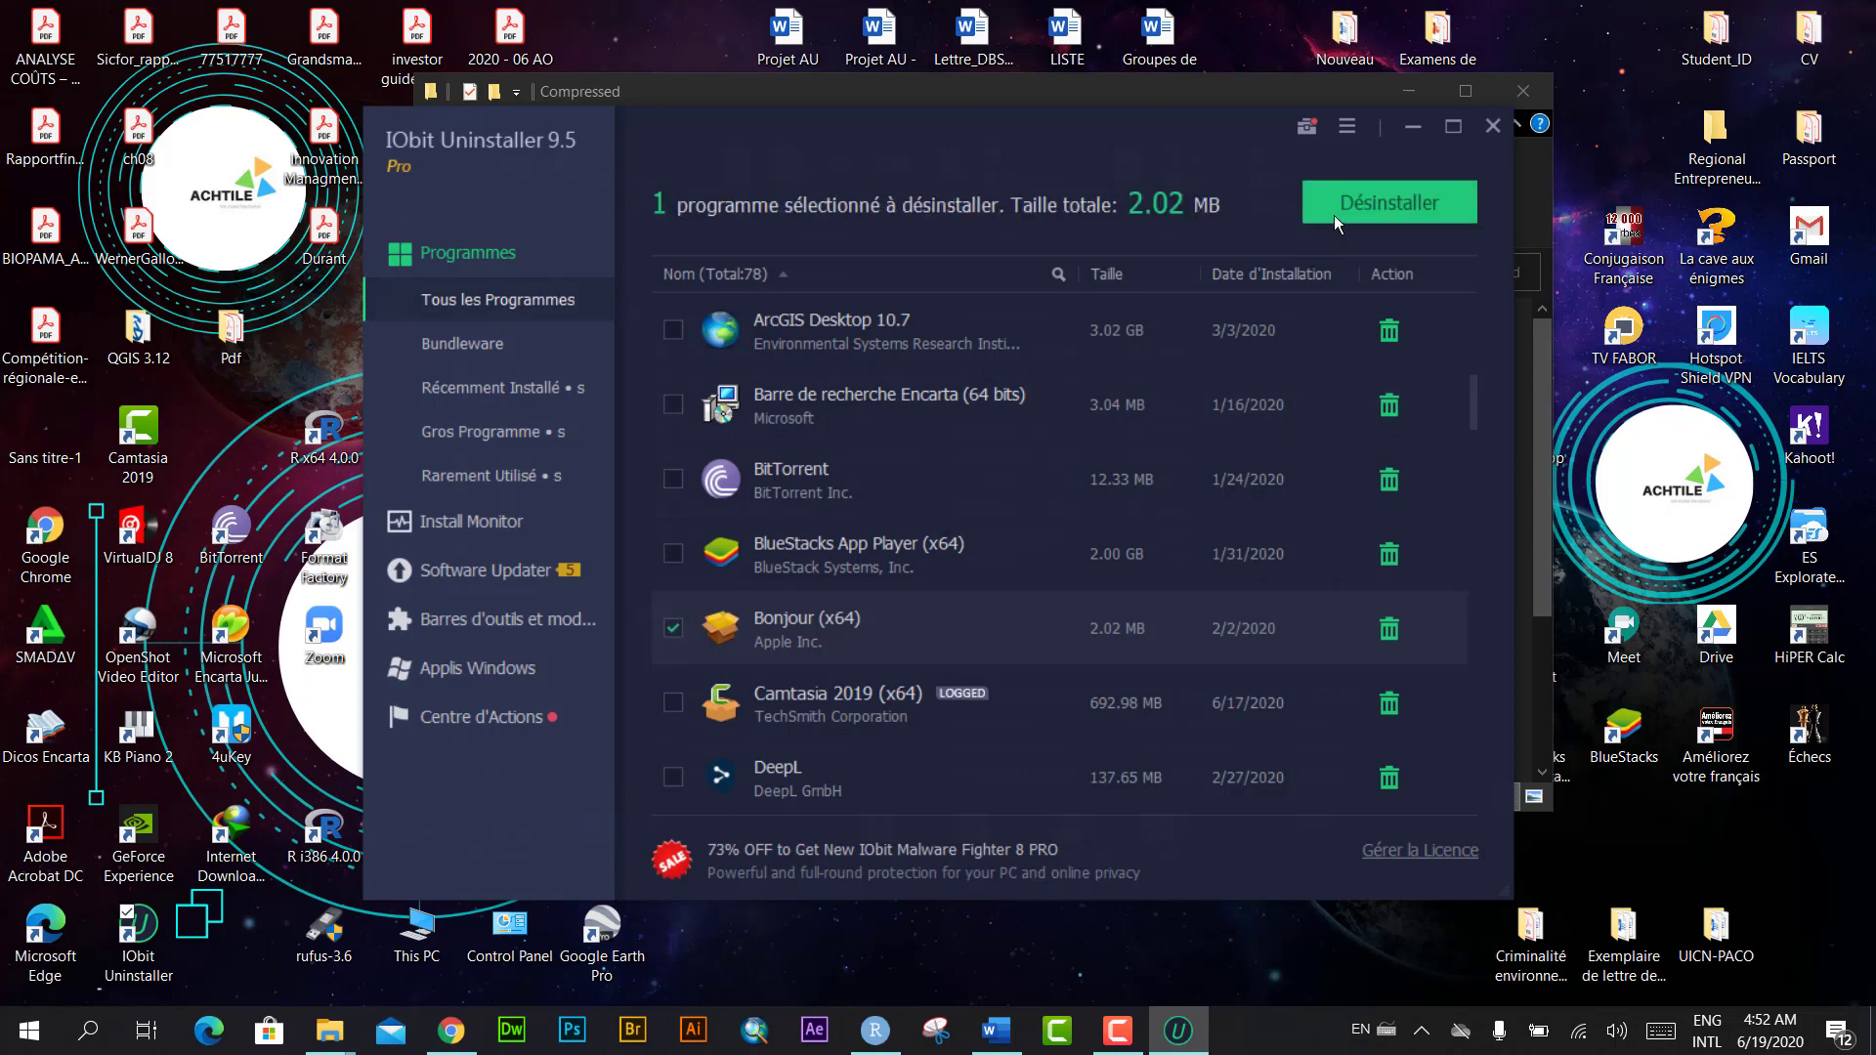
pyautogui.click(1388, 203)
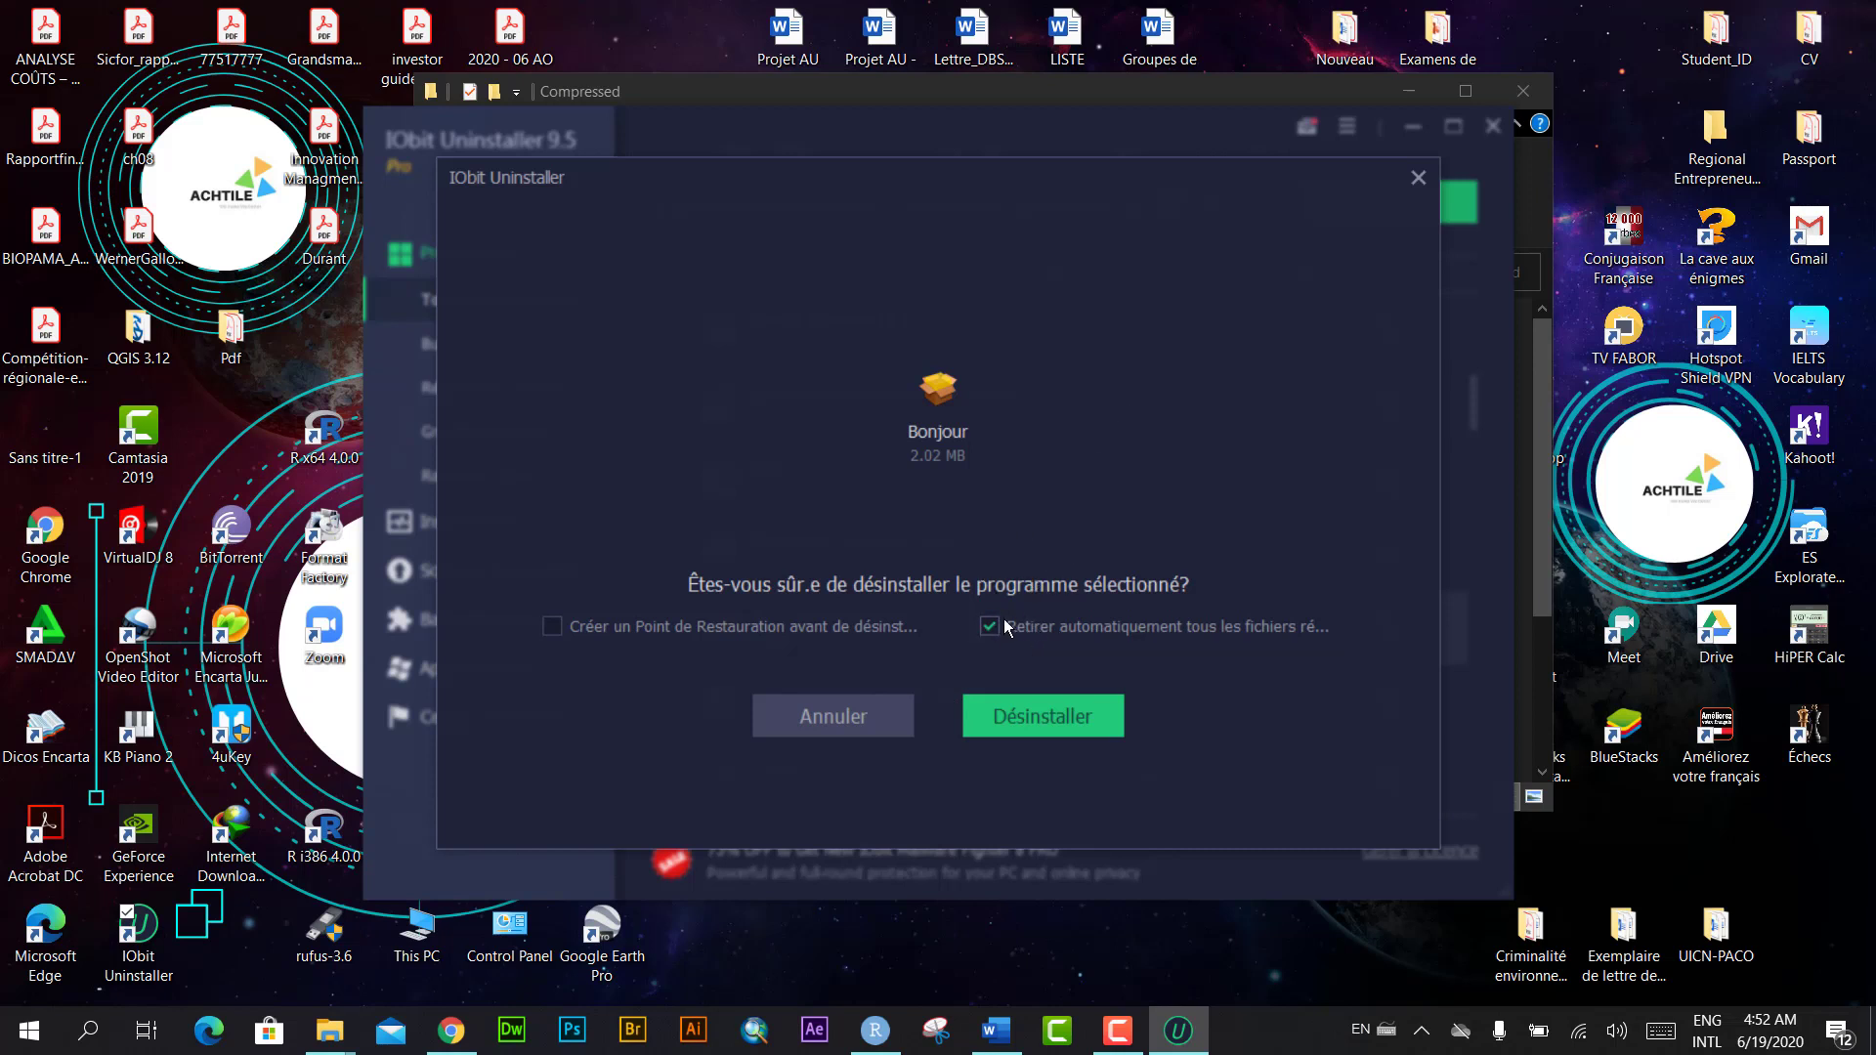
pyautogui.click(1053, 718)
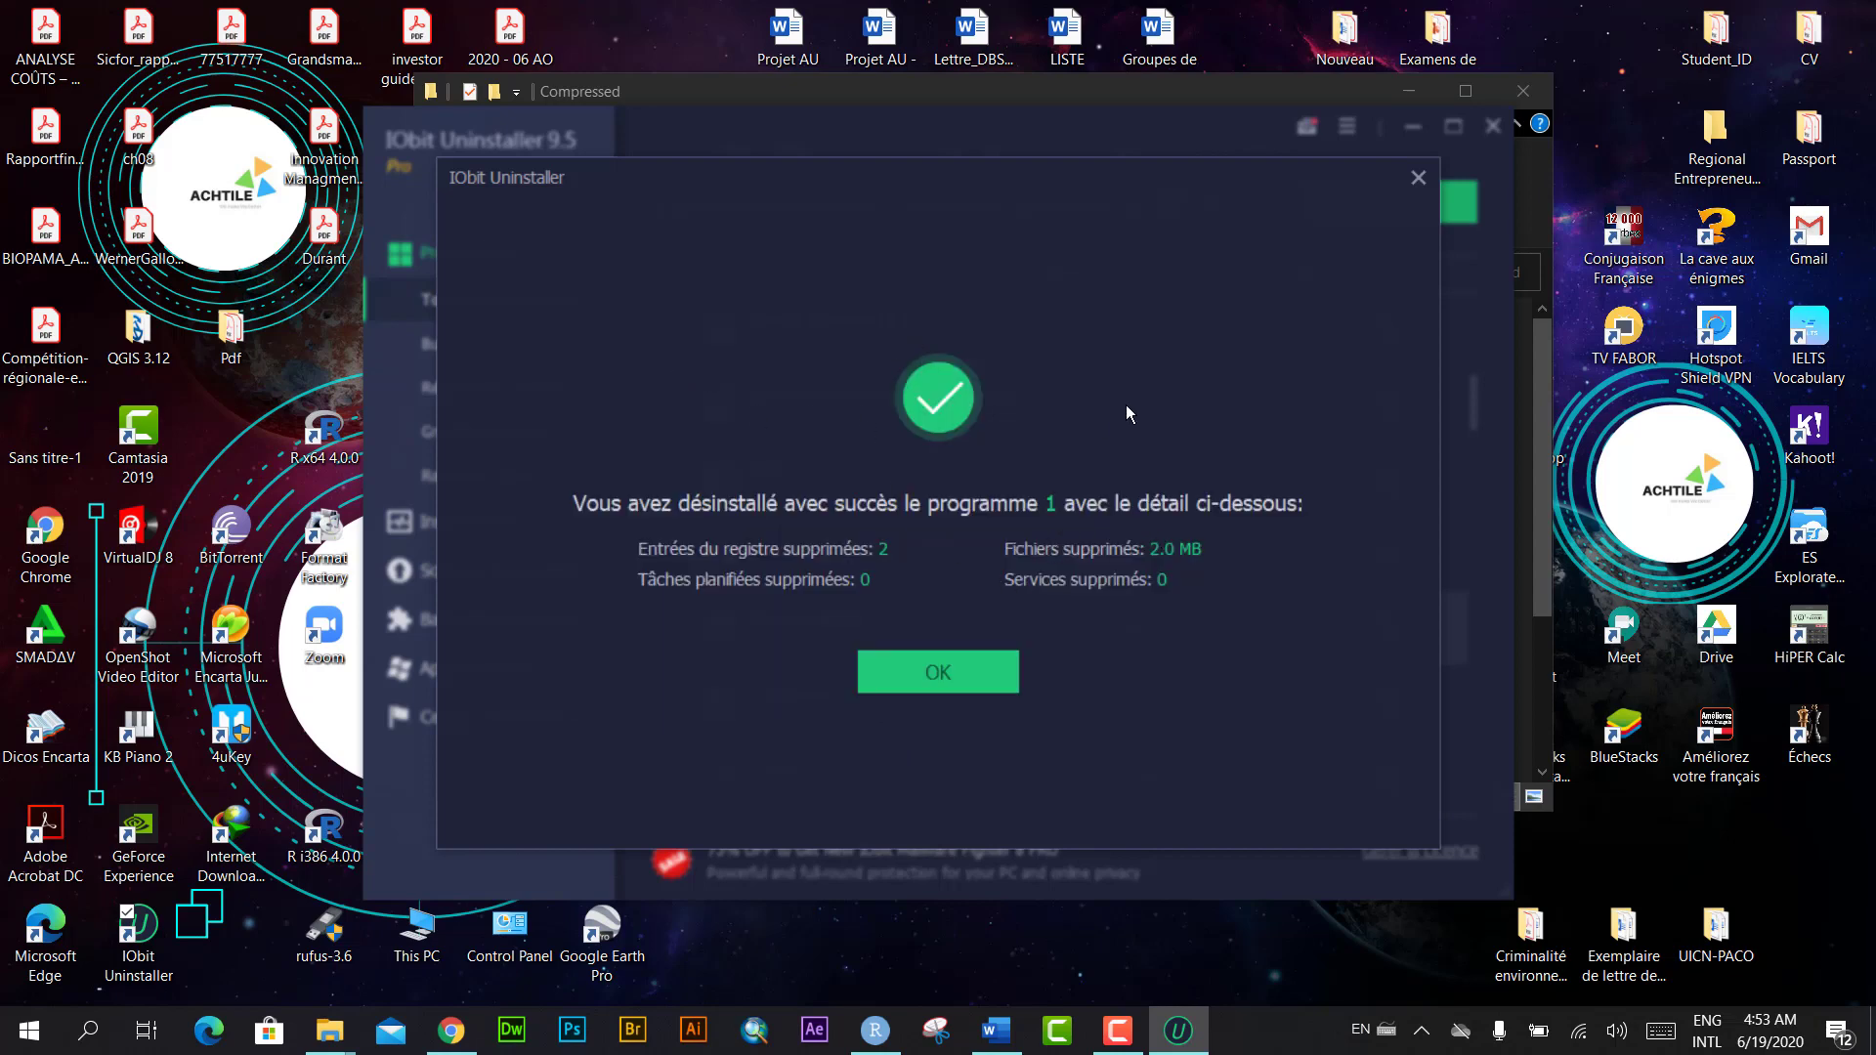
pyautogui.click(934, 674)
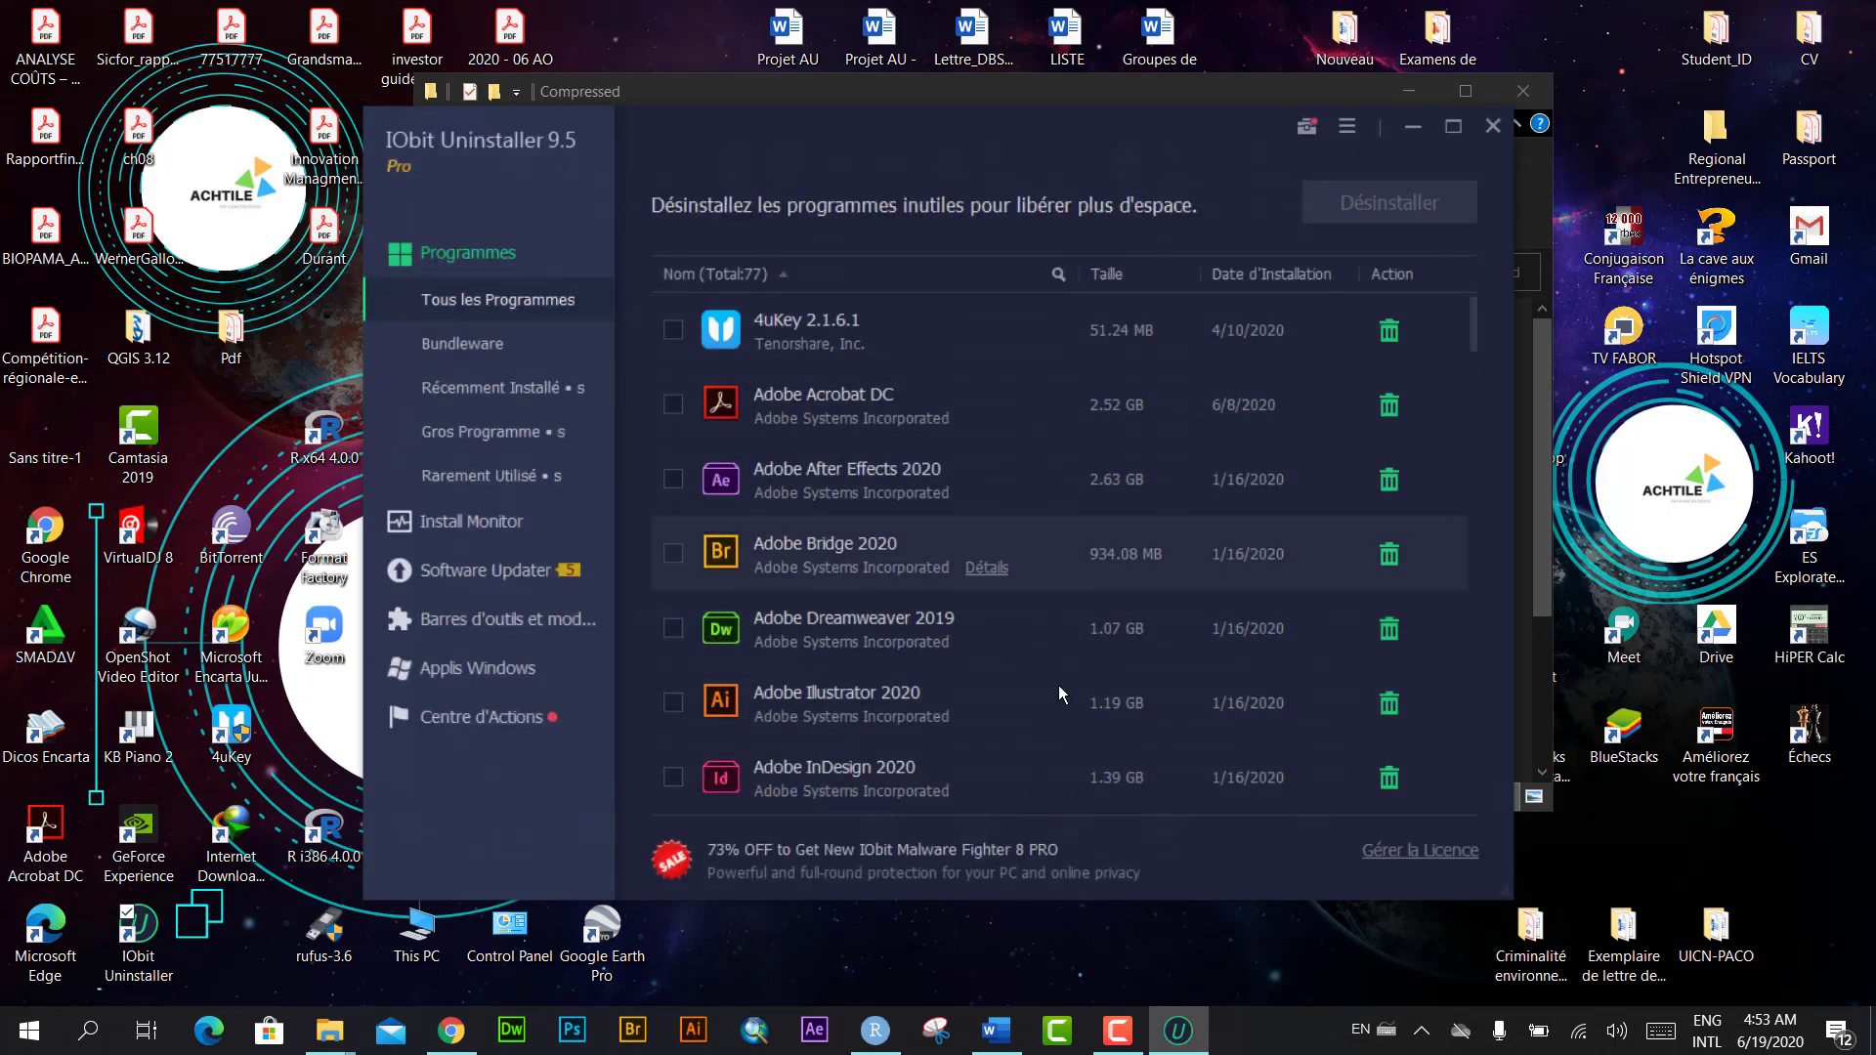
pyautogui.click(1492, 123)
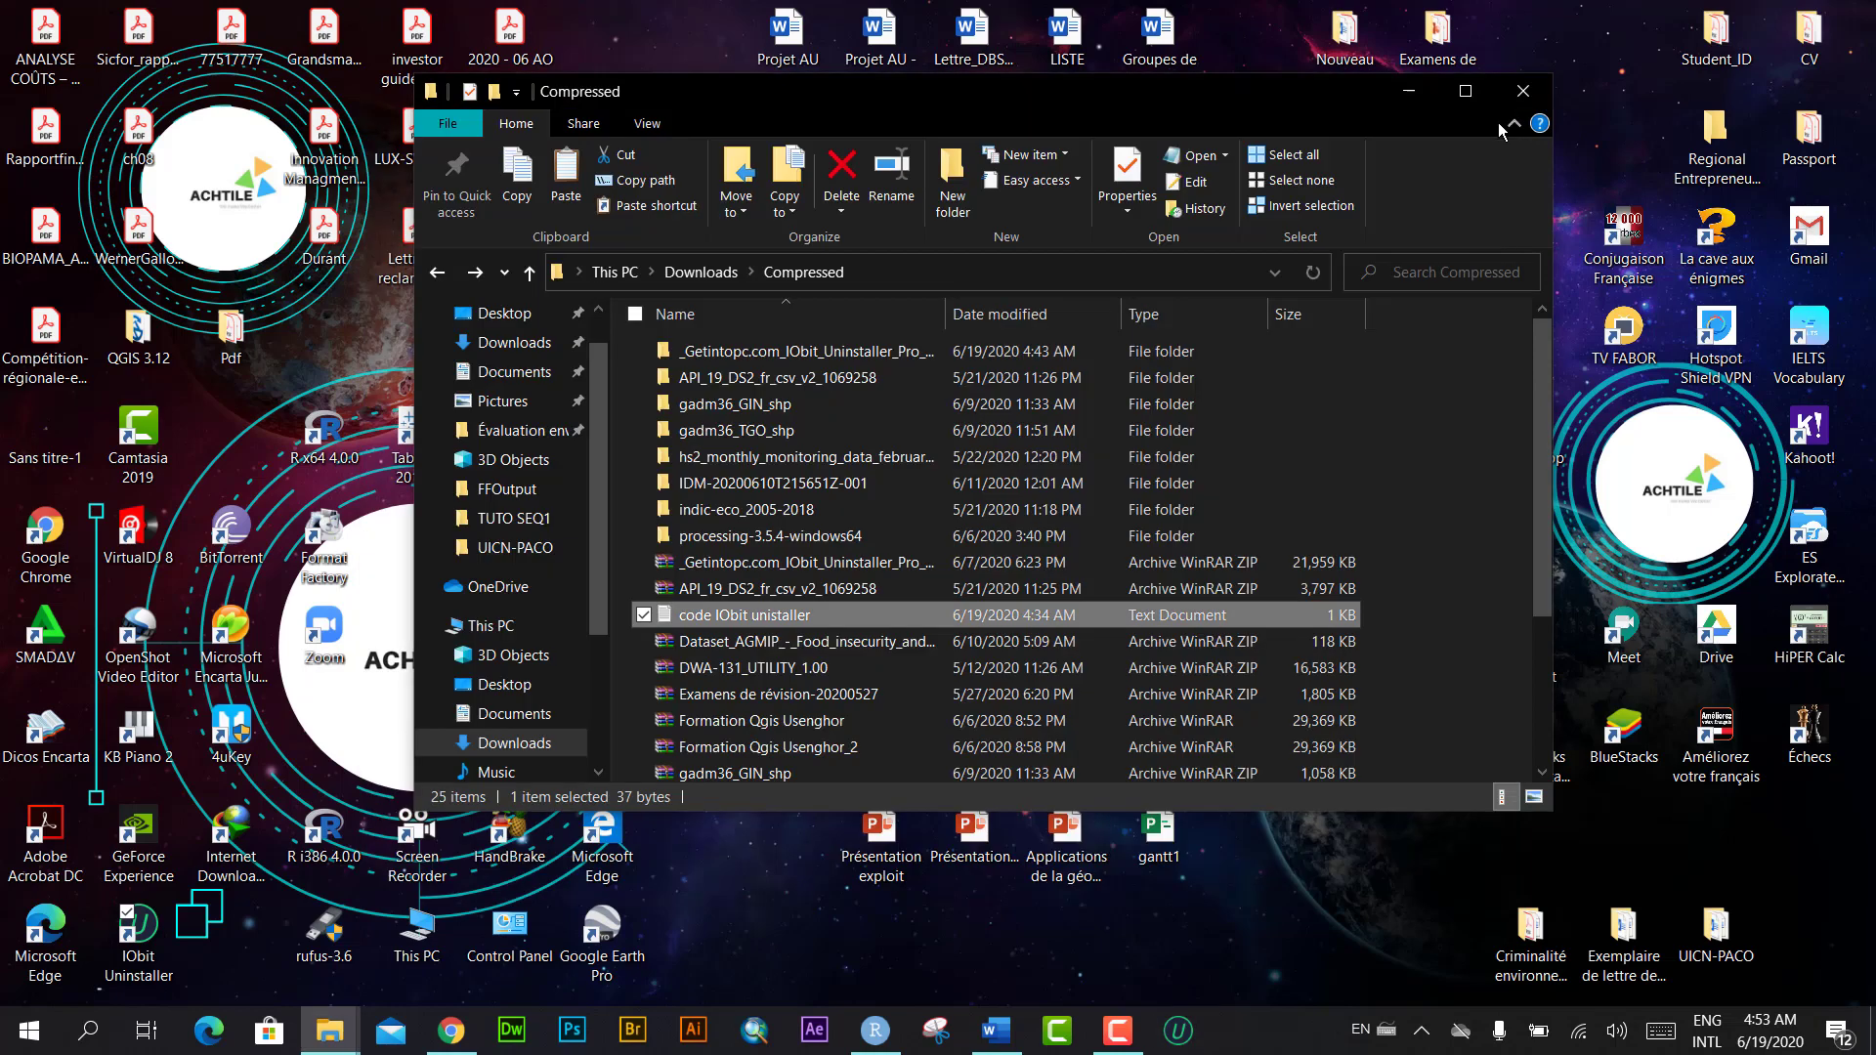